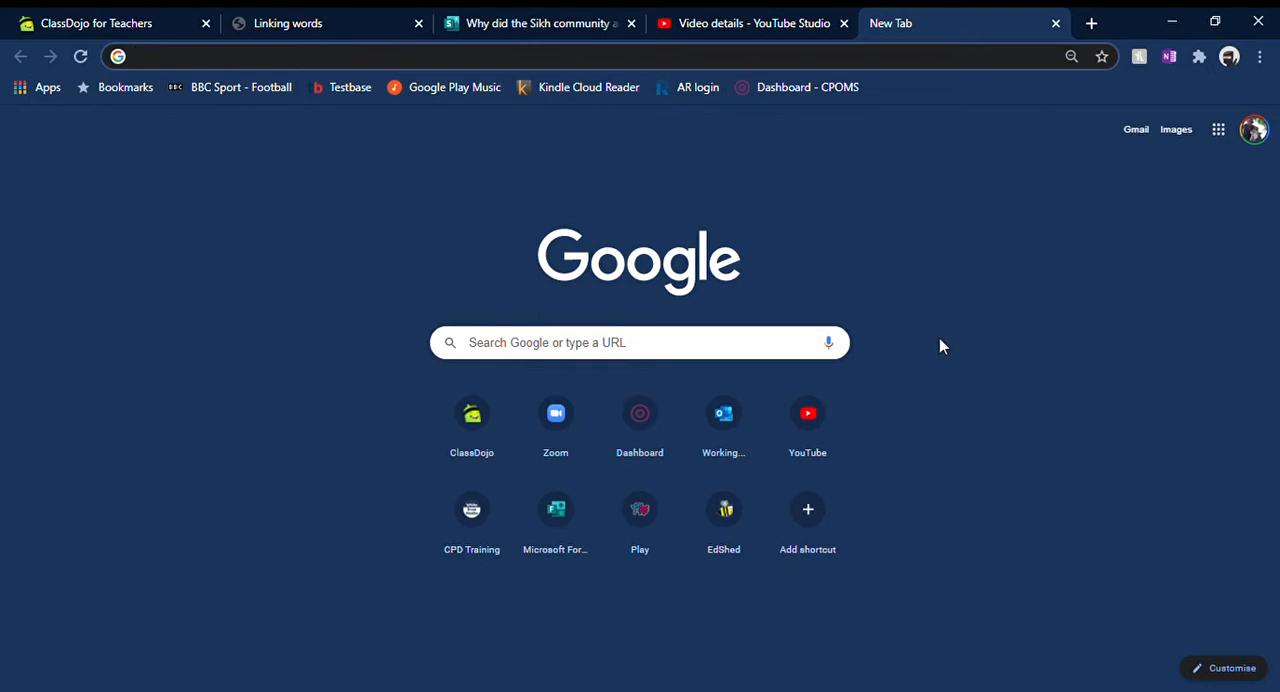
Step: Go to office.com and open Sway from the Office 365 home page
{"action": "type", "text": "office"}
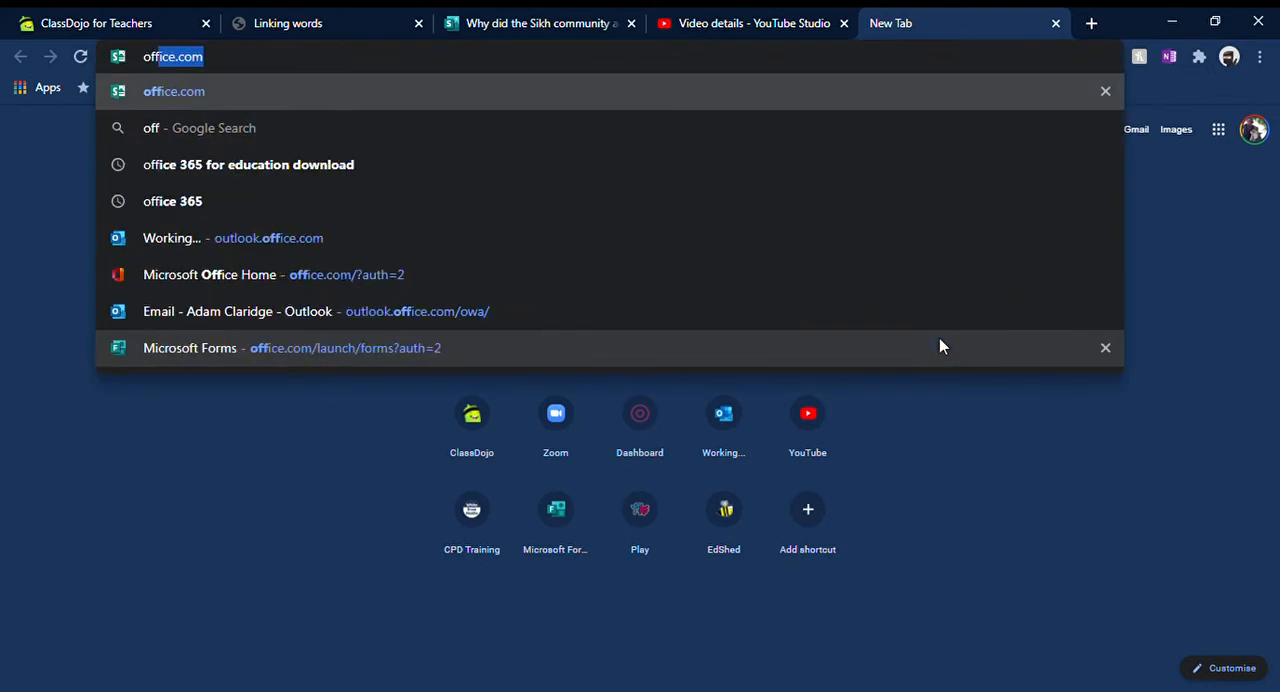
{"action": "type", "text": ".com"}
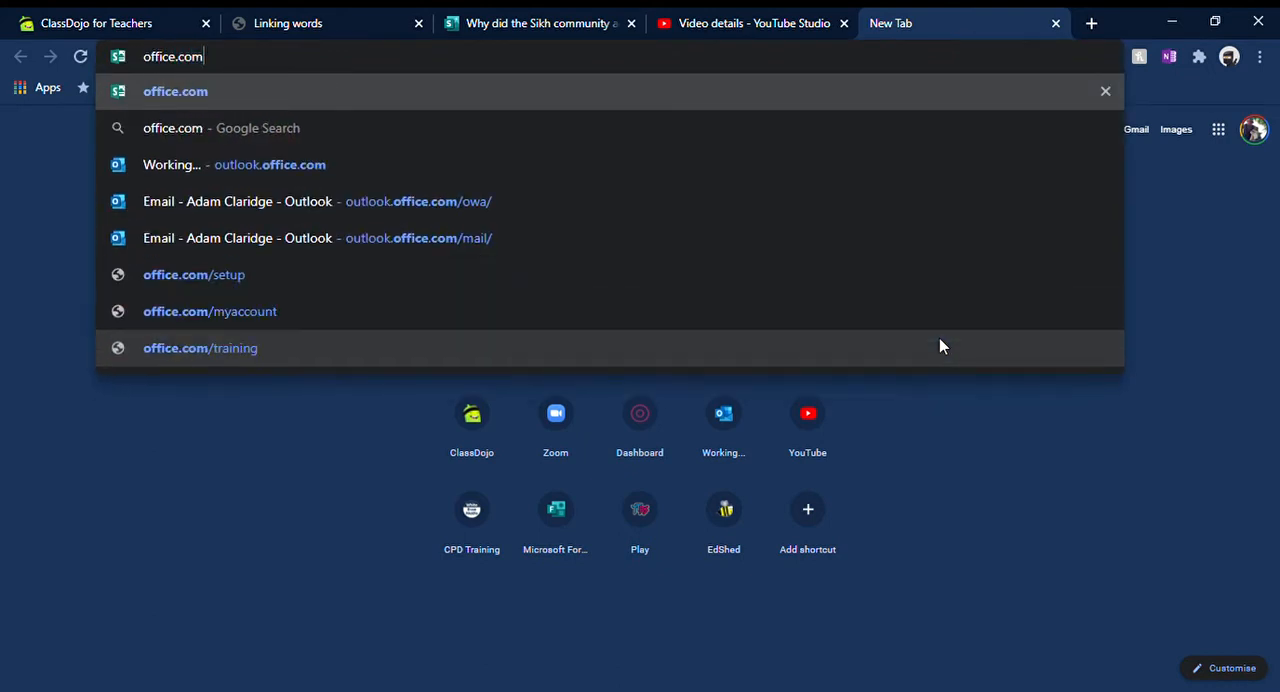
{"action": "key", "text": "Return"}
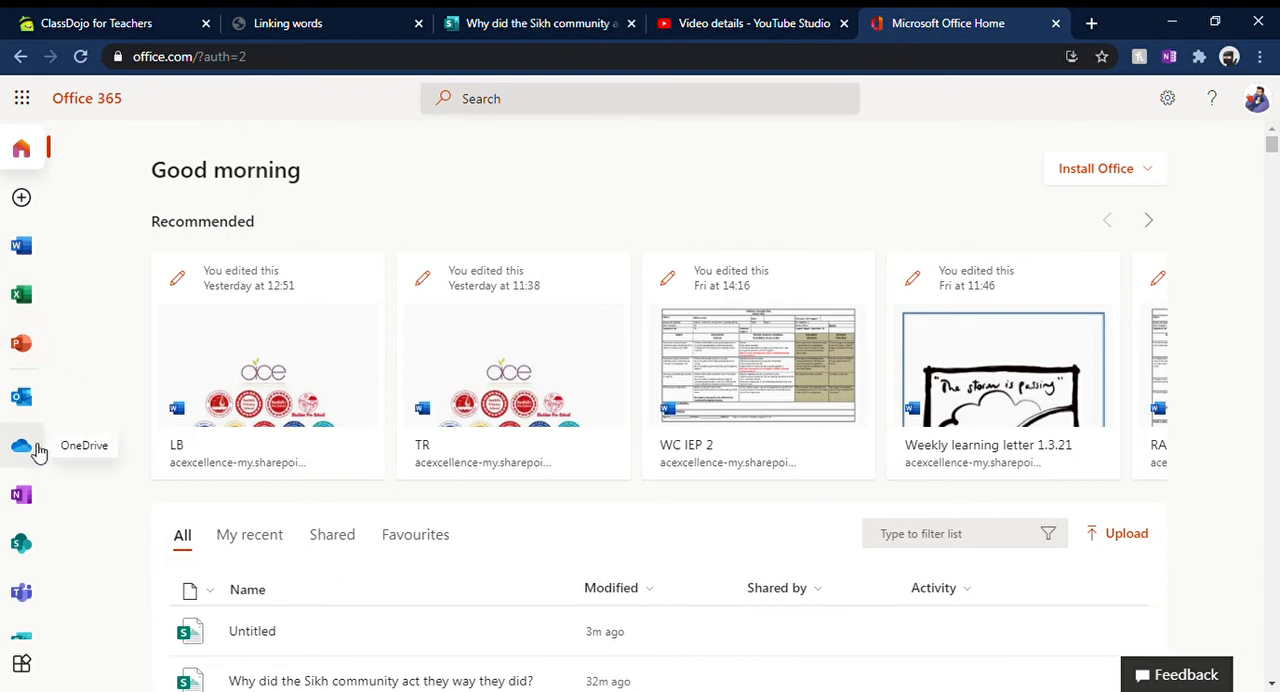
{"action": "scroll", "coordinate": [30, 490], "scroll_direction": "down", "scroll_amount": 1}
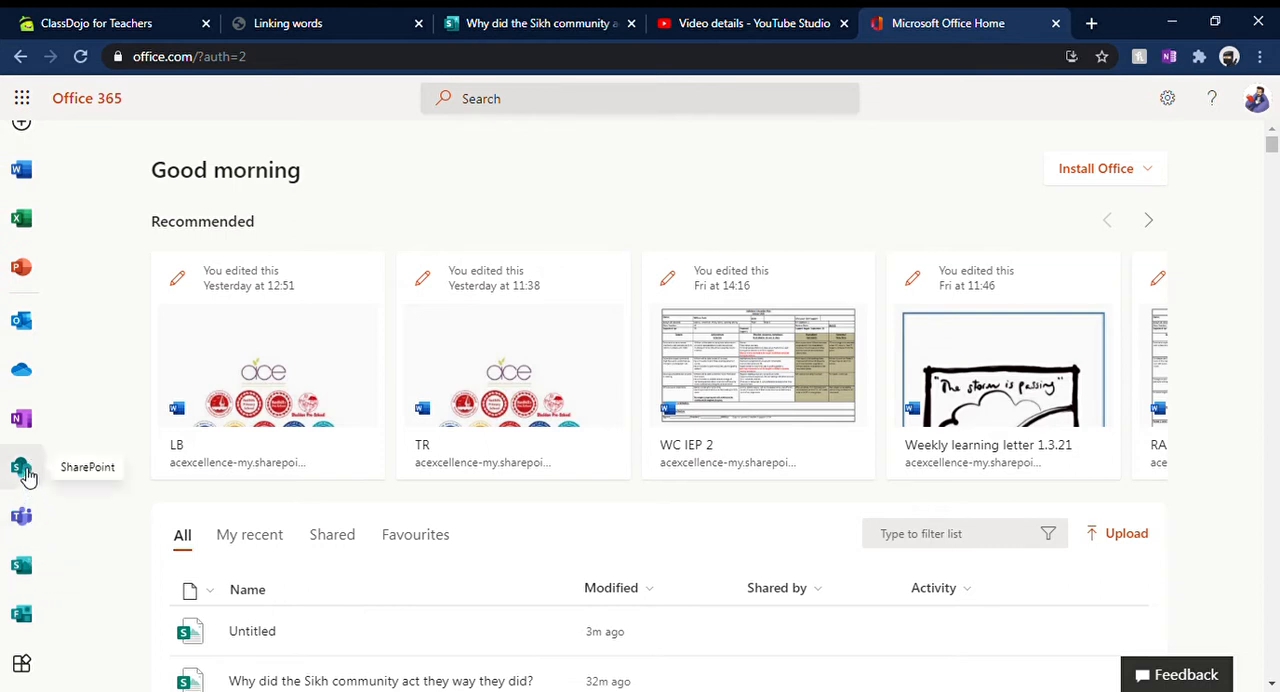
{"action": "left_click", "coordinate": [29, 573]}
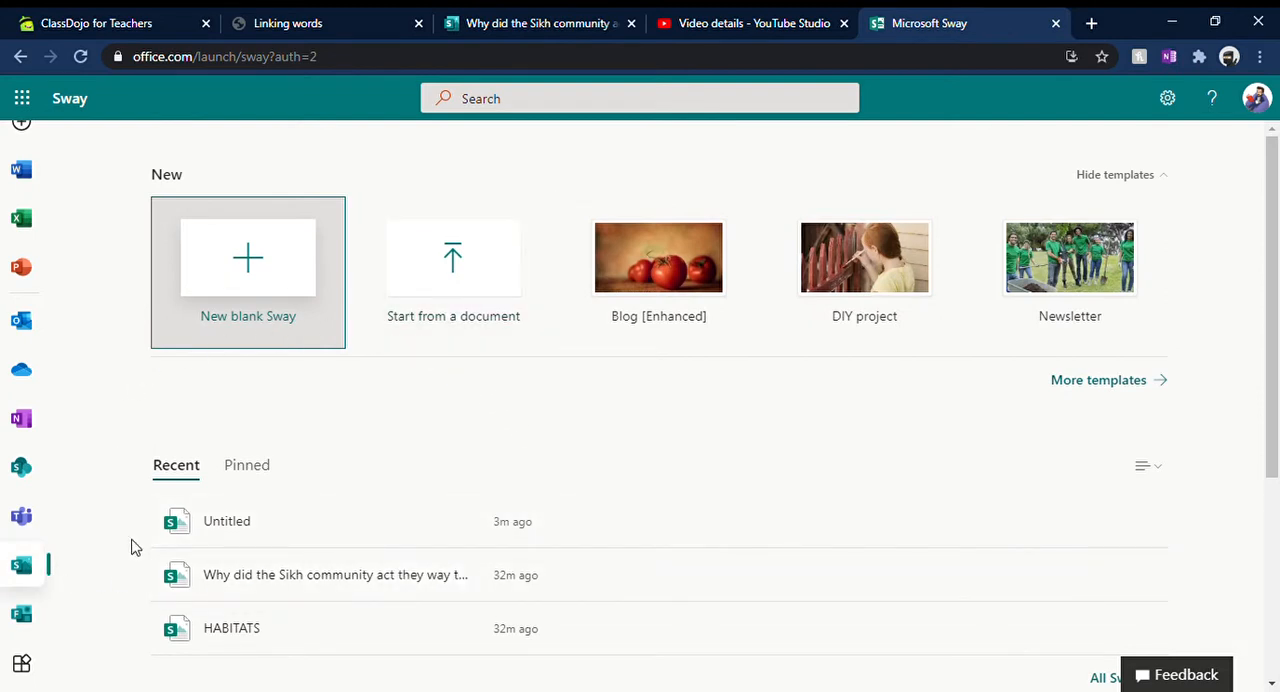
Step: Open the recent Sway "Why did the Sikh community act they way they did?" and look through its storyline cards
{"action": "left_click", "coordinate": [279, 577]}
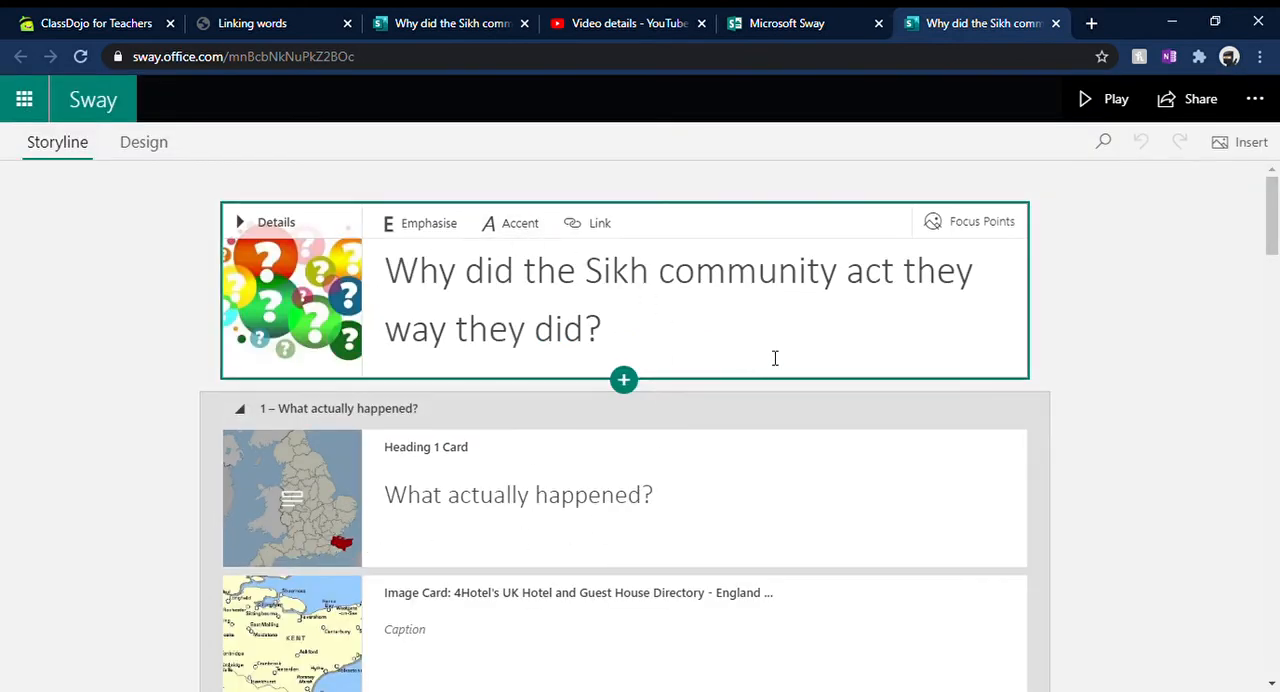
{"action": "scroll", "coordinate": [811, 347], "scroll_direction": "down", "scroll_amount": 6}
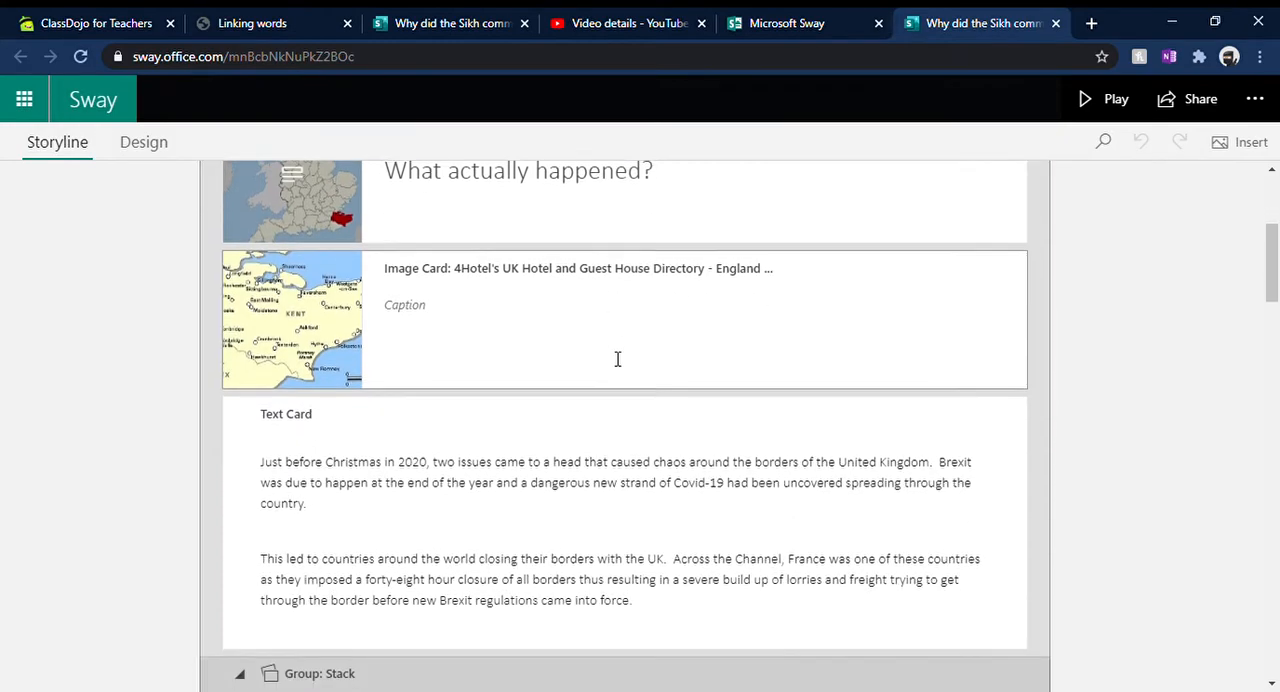
{"action": "scroll", "coordinate": [500, 337], "scroll_direction": "down", "scroll_amount": 12}
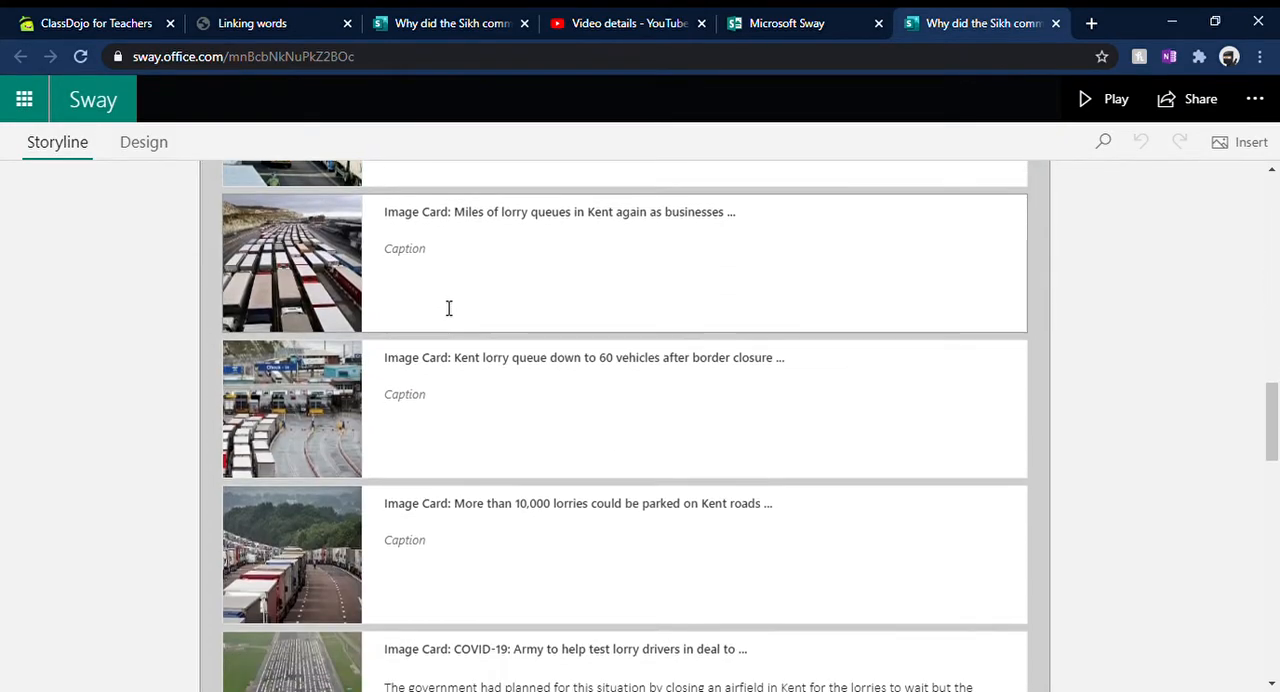
{"action": "scroll", "coordinate": [448, 308], "scroll_direction": "down", "scroll_amount": 10}
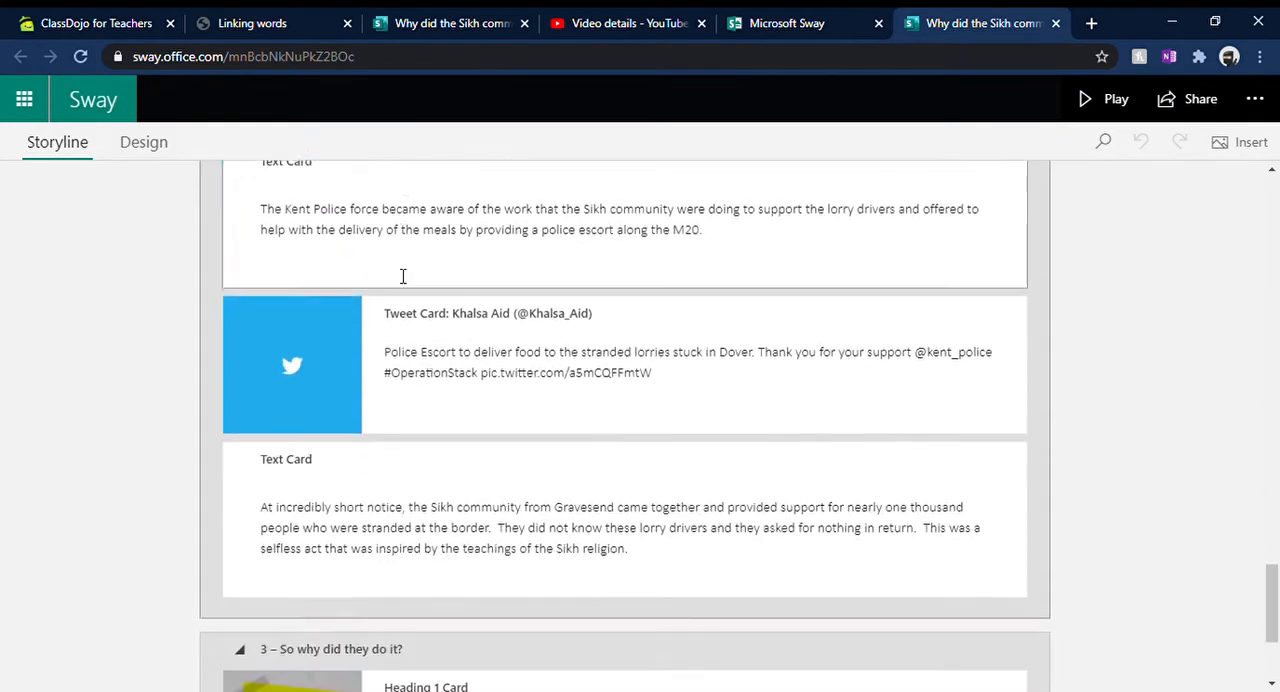
{"action": "scroll", "coordinate": [646, 417], "scroll_direction": "up", "scroll_amount": 20}
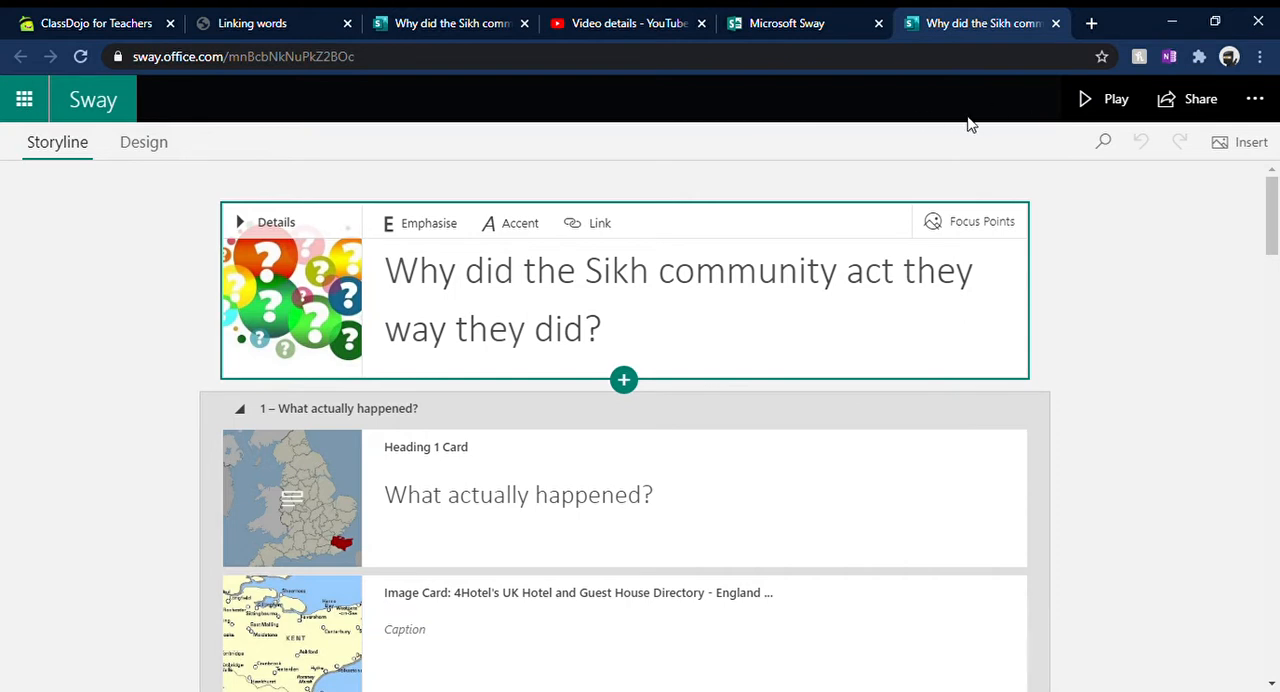
Step: Play the Sikh community Sway and view its title and "What actually happened?" section down to the photo stack
{"action": "left_click", "coordinate": [1116, 100]}
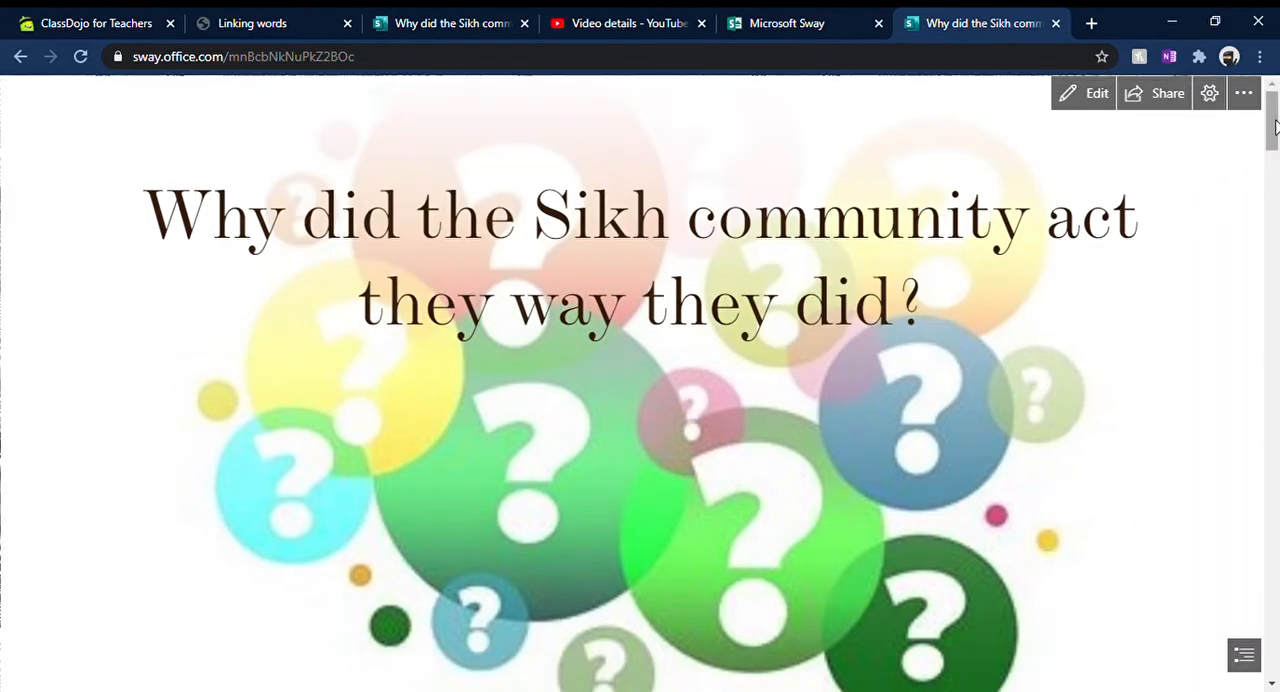
{"action": "left_click_drag", "start_coordinate": [1275, 125], "coordinate": [1275, 153]}
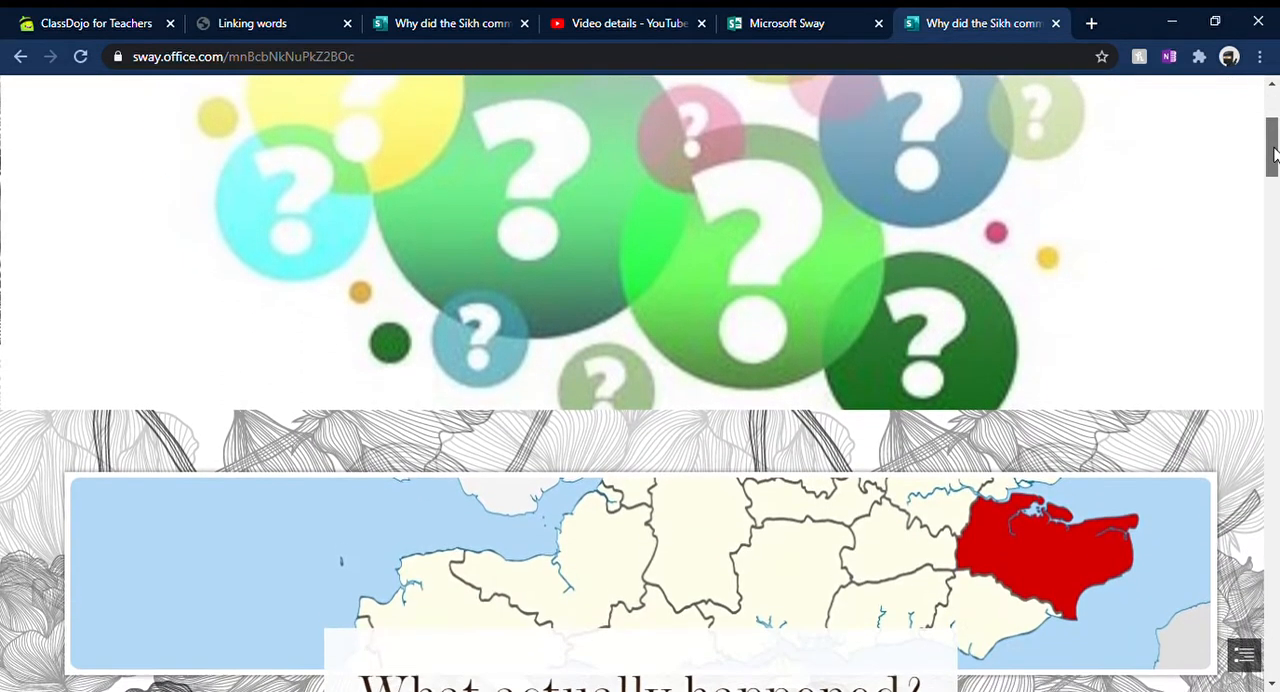
{"action": "scroll", "coordinate": [957, 271], "scroll_direction": "down", "scroll_amount": 3}
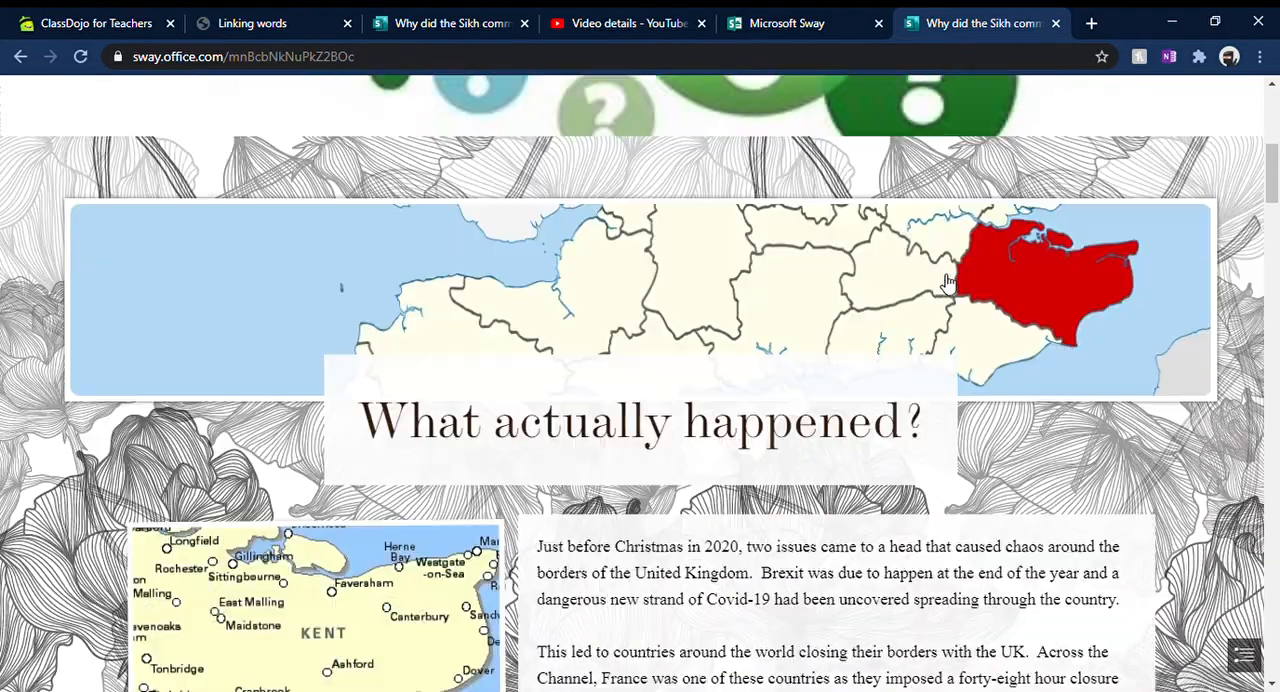
{"action": "scroll", "coordinate": [948, 282], "scroll_direction": "down", "scroll_amount": 1}
{"action": "scroll", "coordinate": [948, 282], "scroll_direction": "down", "scroll_amount": 1}
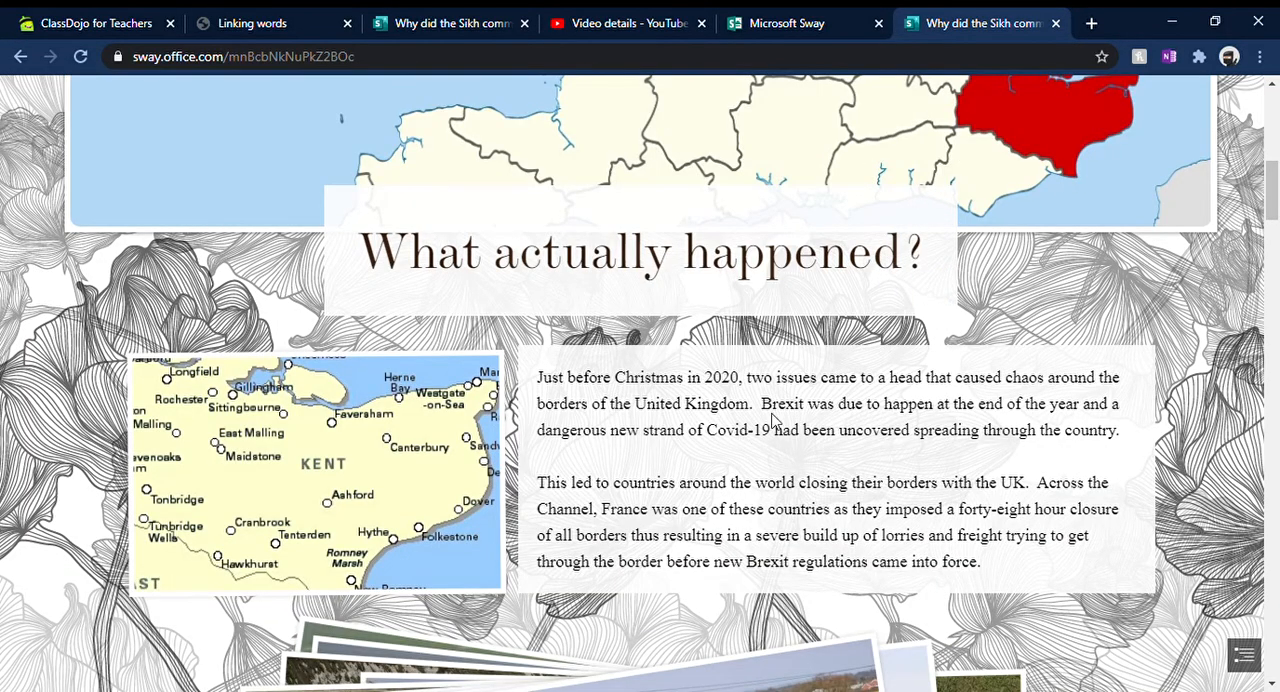
{"action": "scroll", "coordinate": [455, 380], "scroll_direction": "down", "scroll_amount": 4}
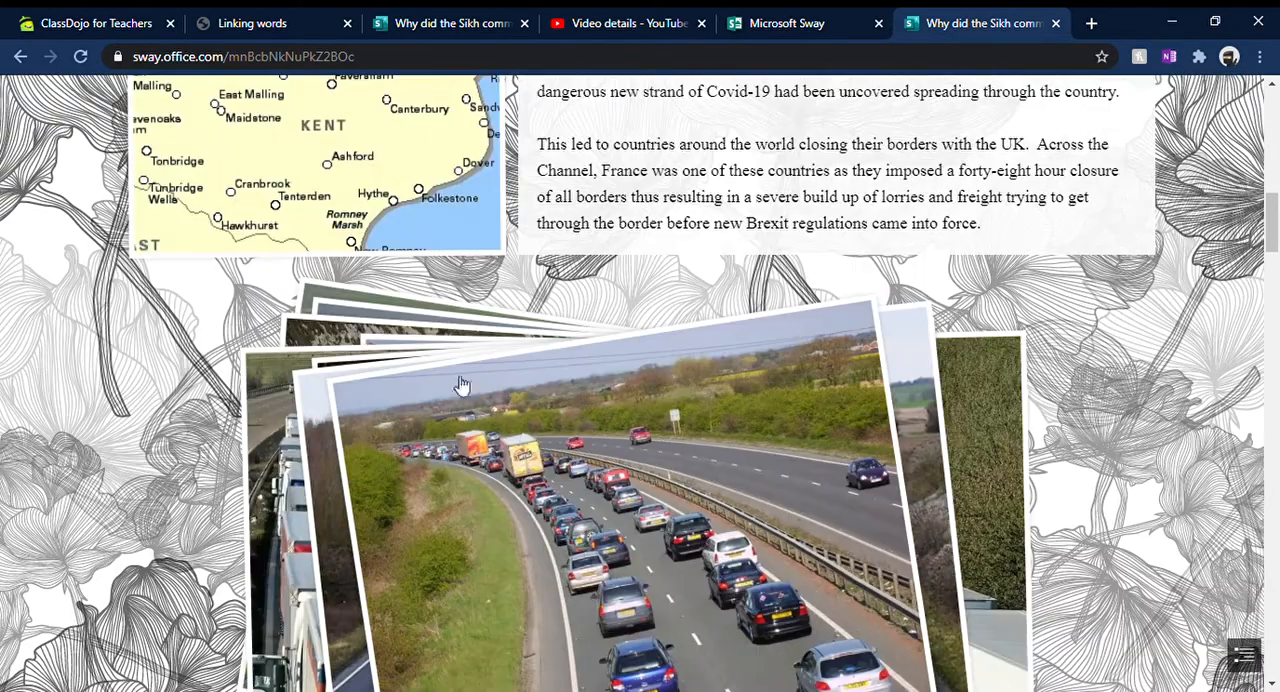
{"action": "scroll", "coordinate": [460, 385], "scroll_direction": "down", "scroll_amount": 2}
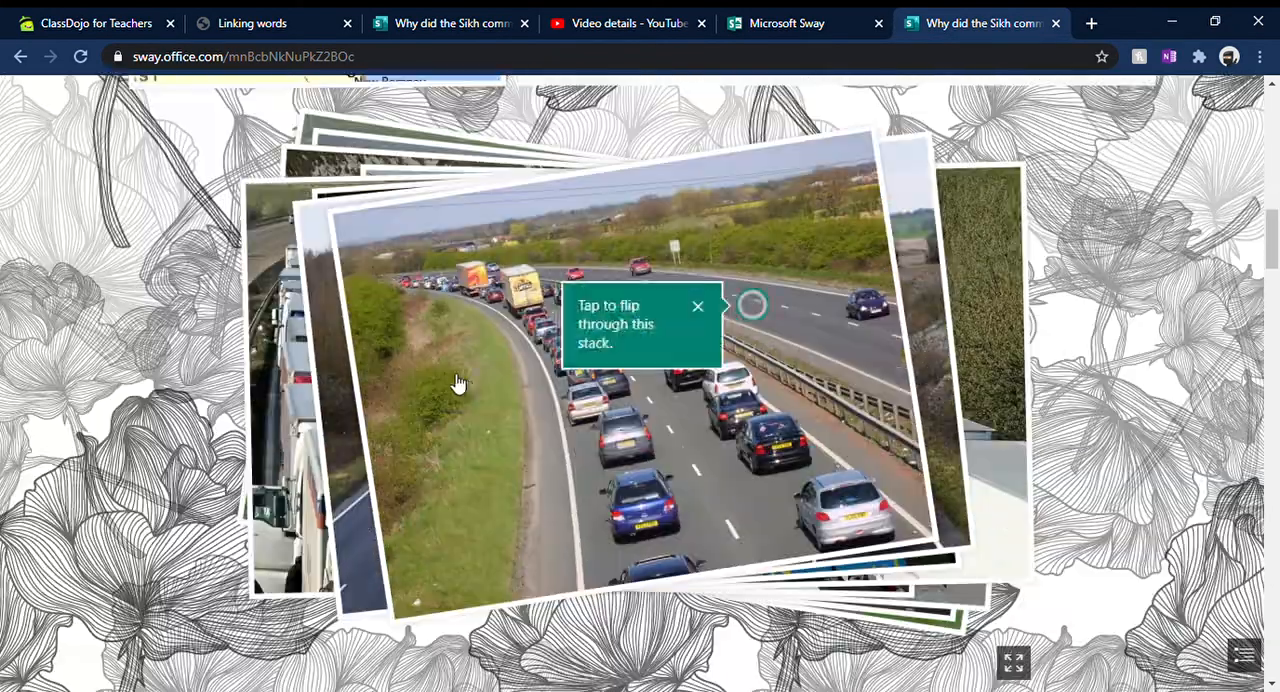
Step: Flip through all the traffic and lorry queue photos in the image stack
{"action": "left_click", "coordinate": [750, 307]}
{"action": "left_click", "coordinate": [741, 330]}
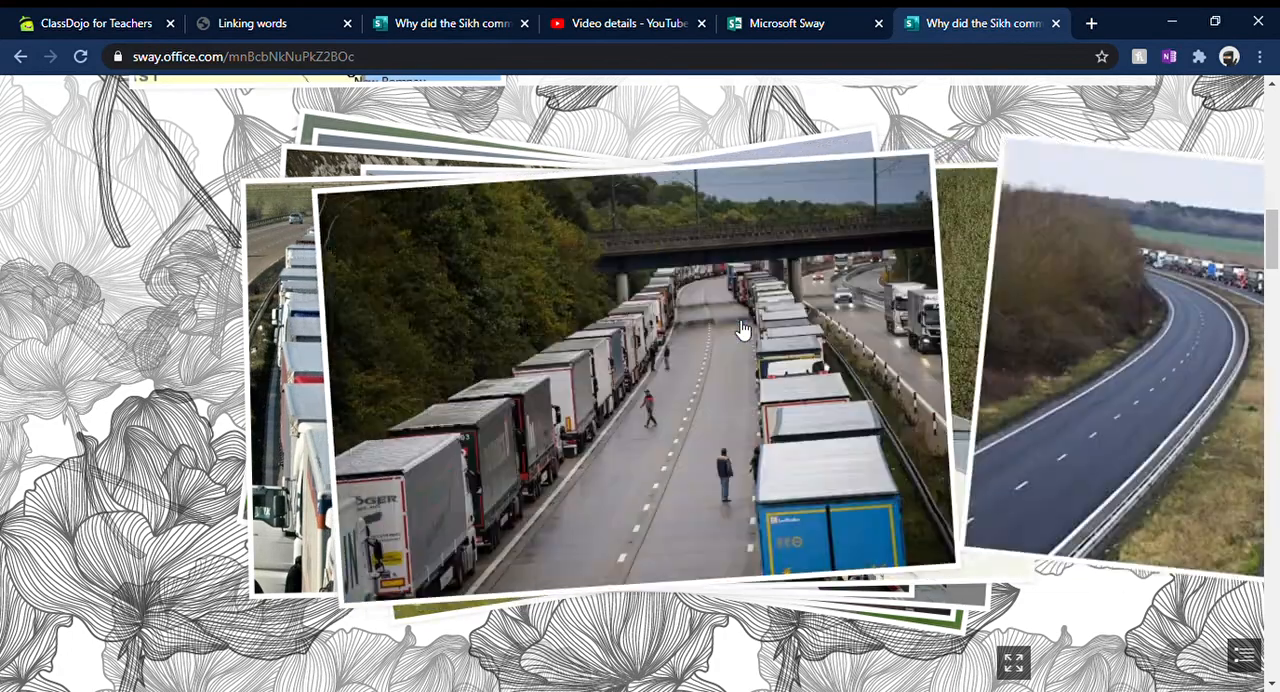
{"action": "left_click", "coordinate": [741, 330]}
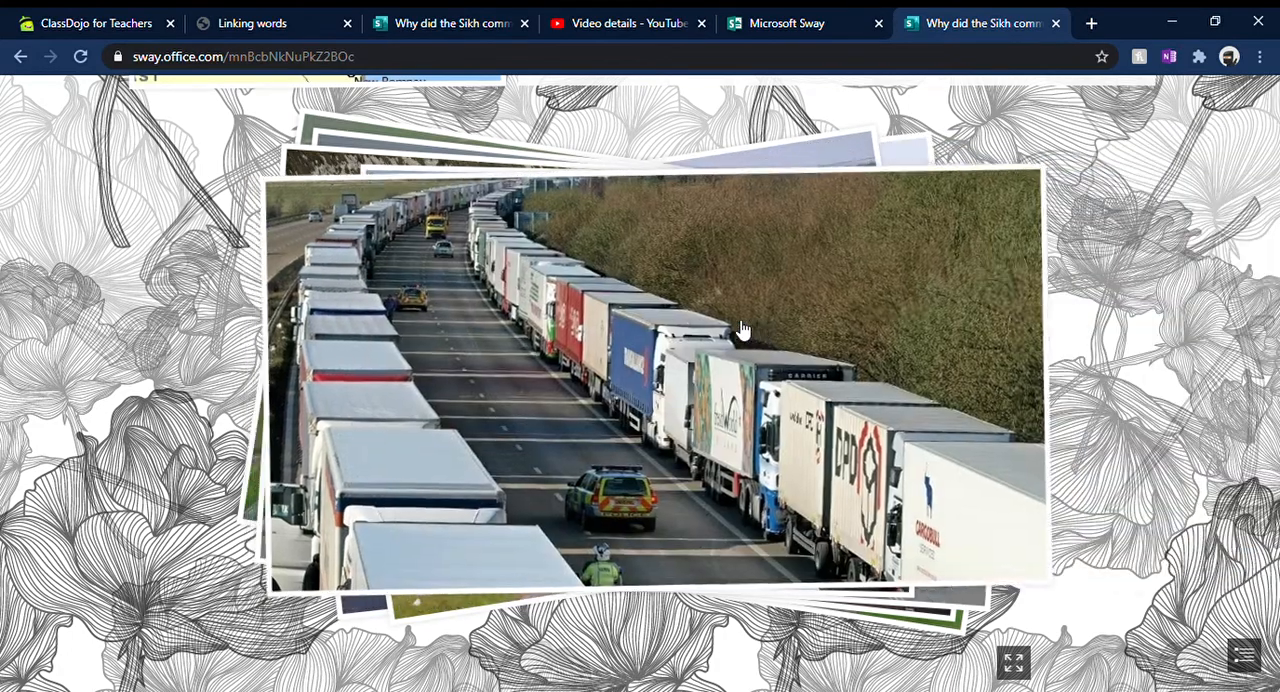
{"action": "left_click", "coordinate": [741, 330]}
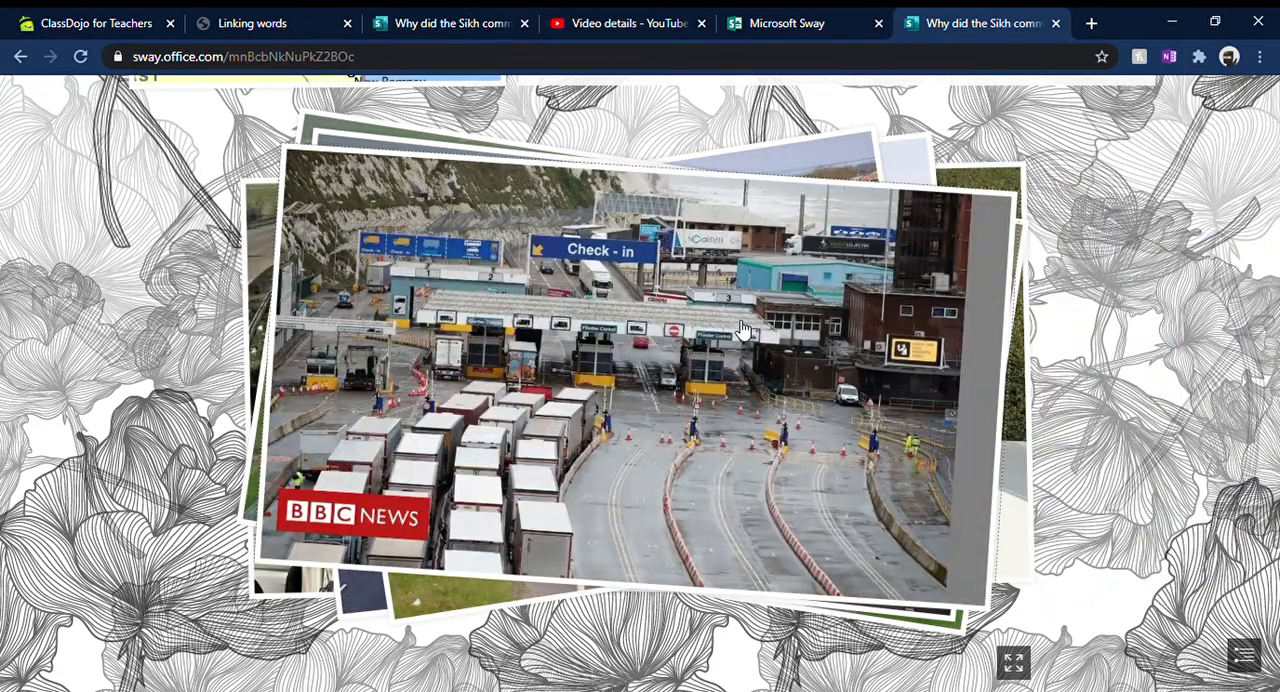
{"action": "left_click", "coordinate": [741, 330]}
{"action": "left_click", "coordinate": [700, 335]}
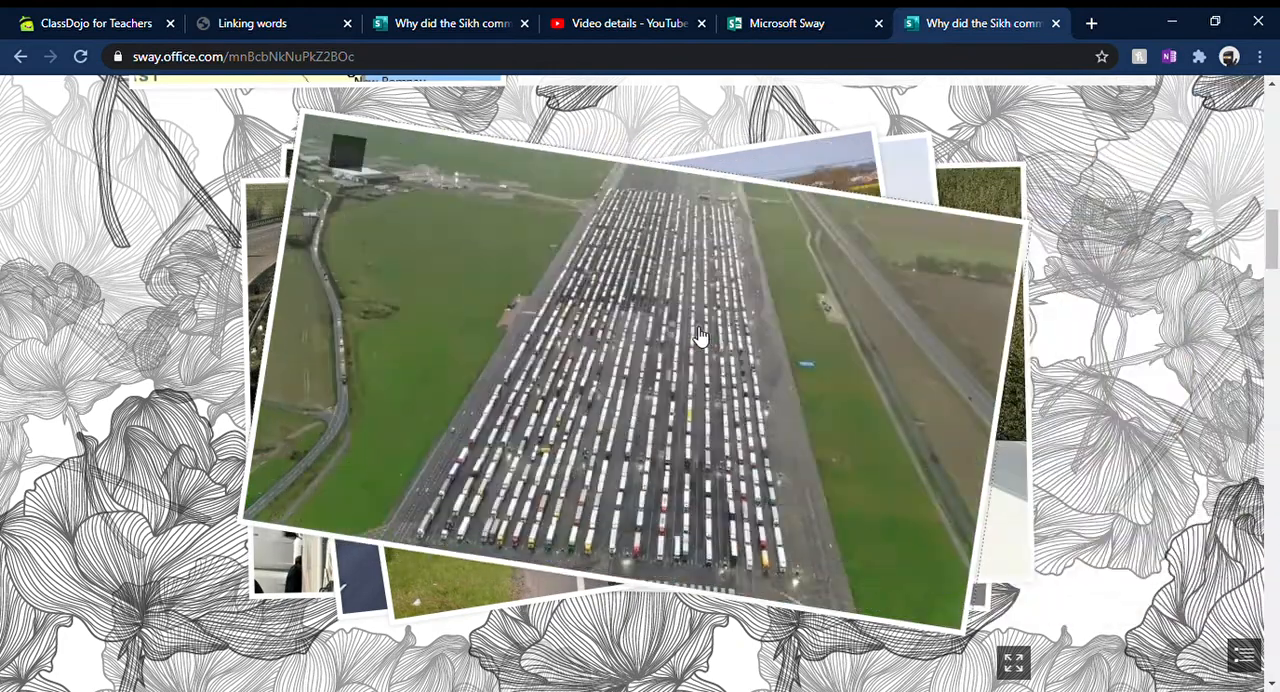
{"action": "left_click", "coordinate": [700, 335]}
Step: Read through the "So how are the Sikh community involved?" section, including its text and embedded tweets
{"action": "scroll", "coordinate": [705, 340], "scroll_direction": "down", "scroll_amount": 3}
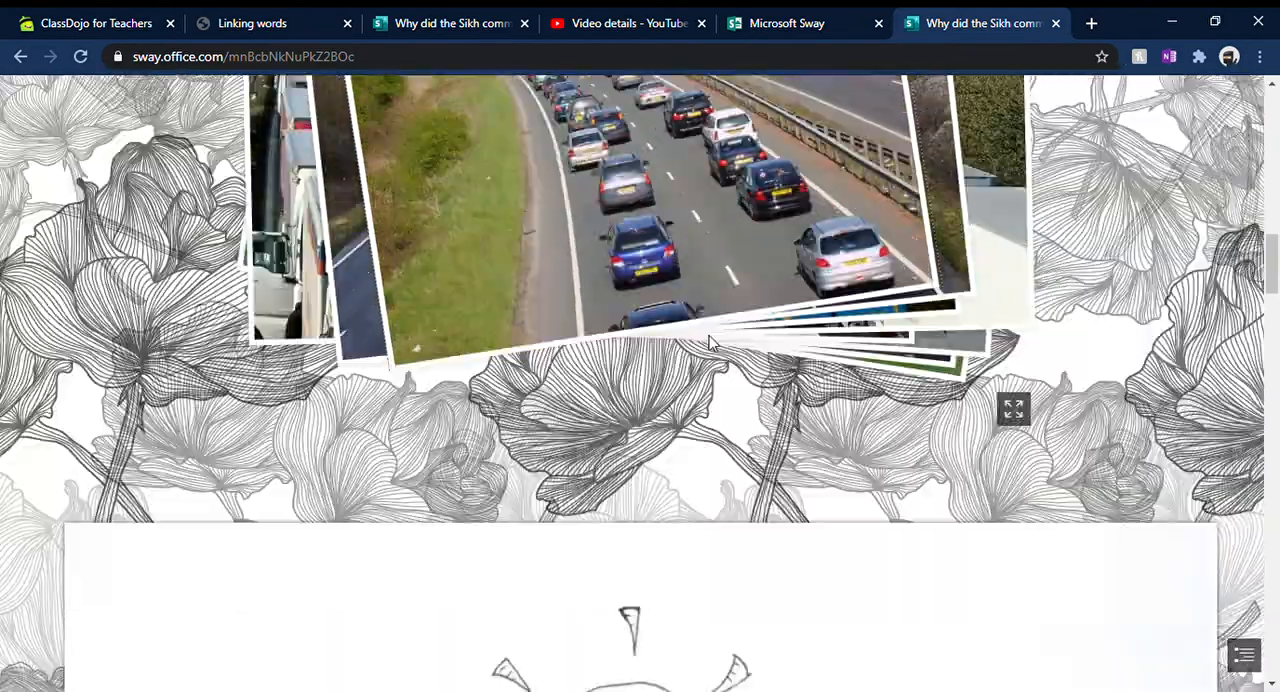
{"action": "scroll", "coordinate": [709, 341], "scroll_direction": "down", "scroll_amount": 4}
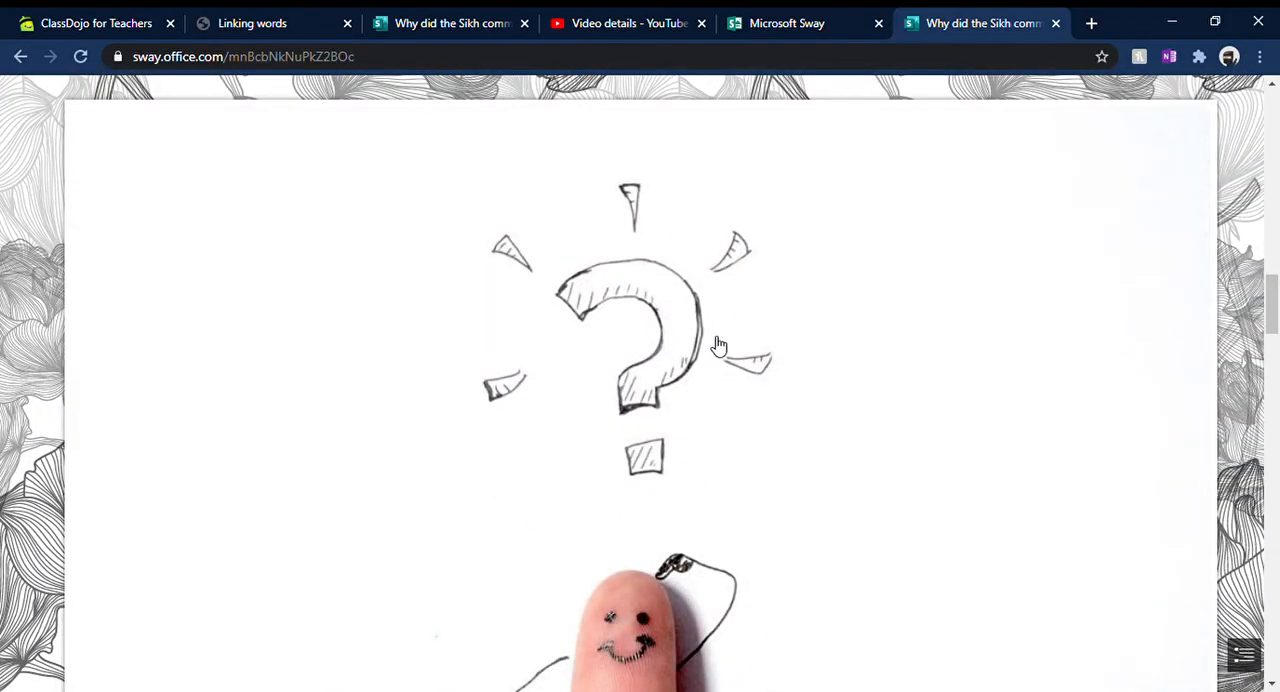
{"action": "scroll", "coordinate": [718, 345], "scroll_direction": "down", "scroll_amount": 5}
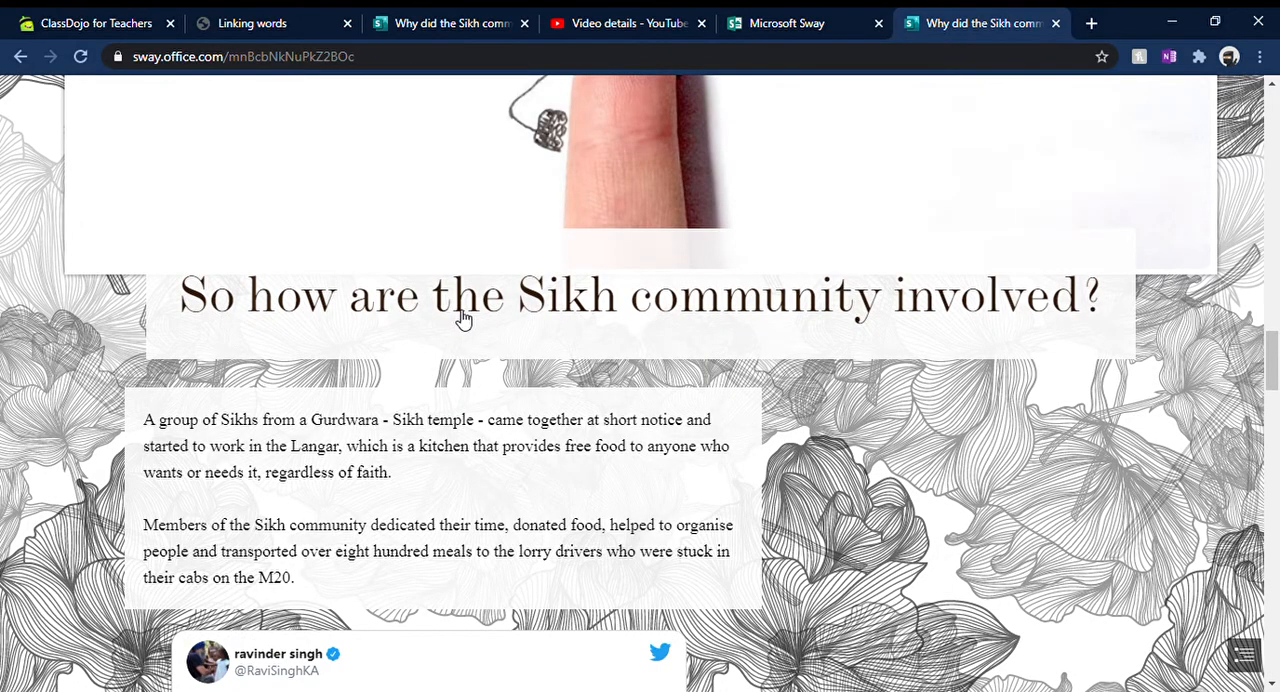
{"action": "scroll", "coordinate": [465, 318], "scroll_direction": "down", "scroll_amount": 1}
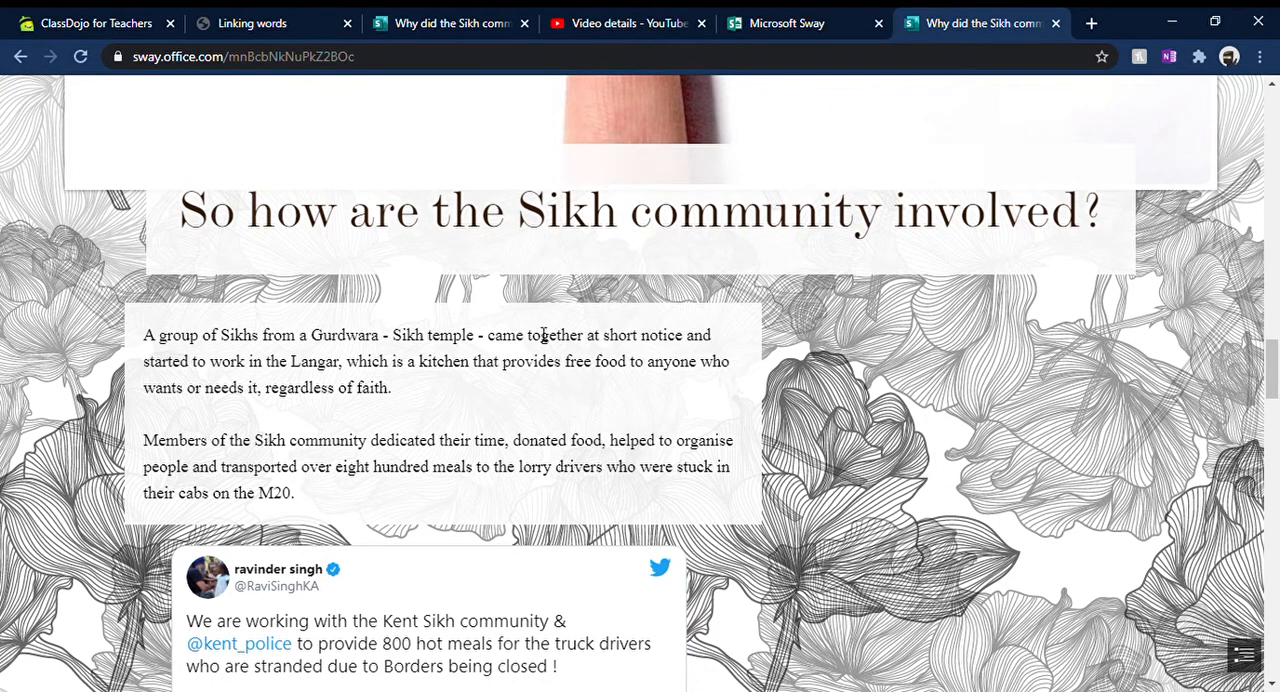
{"action": "scroll", "coordinate": [458, 335], "scroll_direction": "down", "scroll_amount": 3}
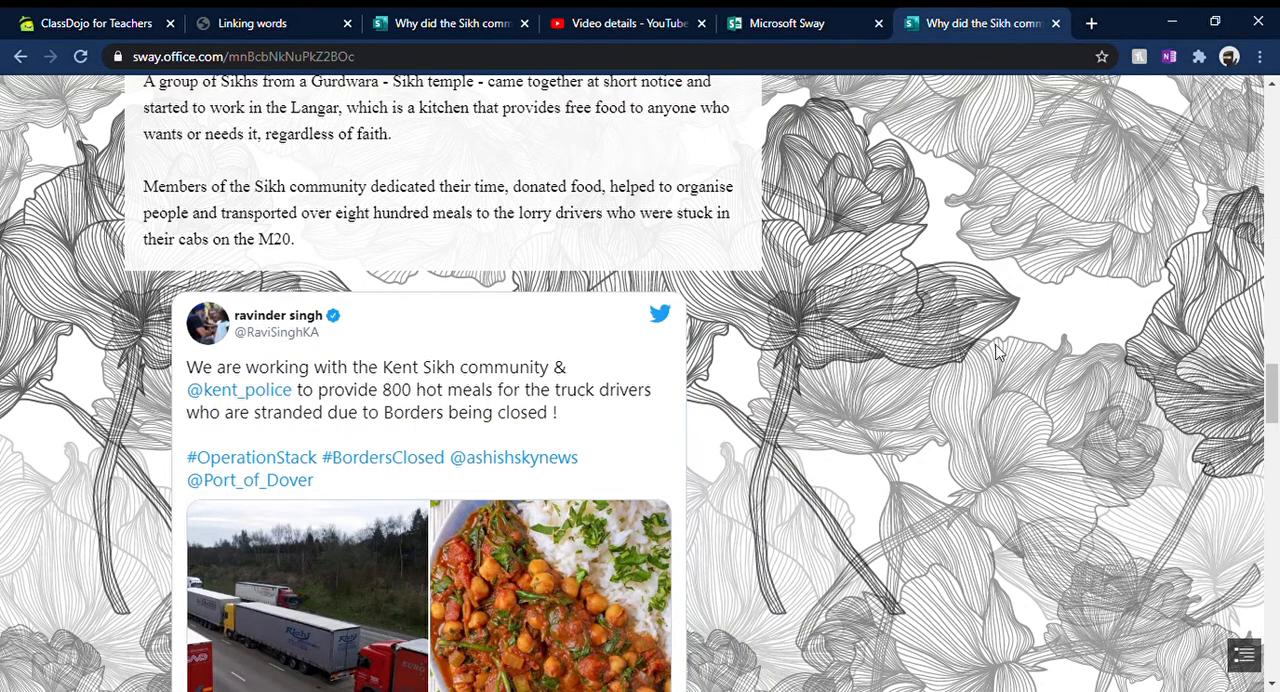
{"action": "scroll", "coordinate": [1273, 368], "scroll_direction": "down", "scroll_amount": 2}
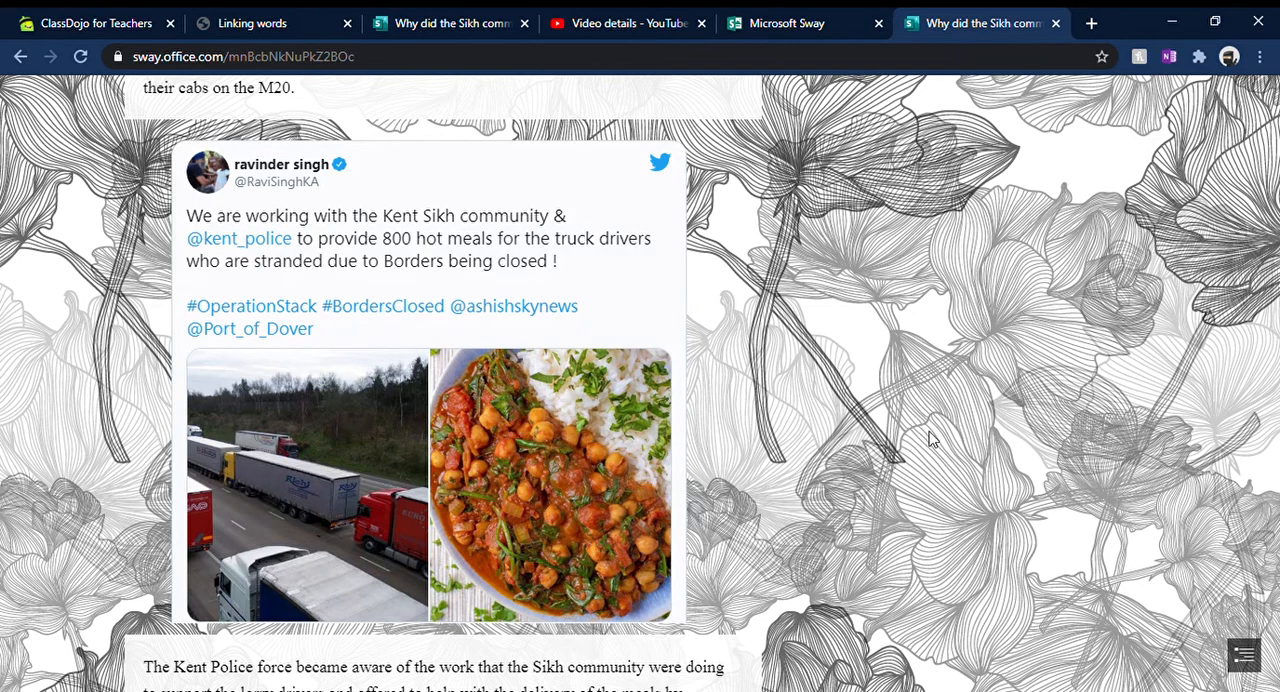
{"action": "left_click_drag", "start_coordinate": [1273, 399], "coordinate": [1272, 423]}
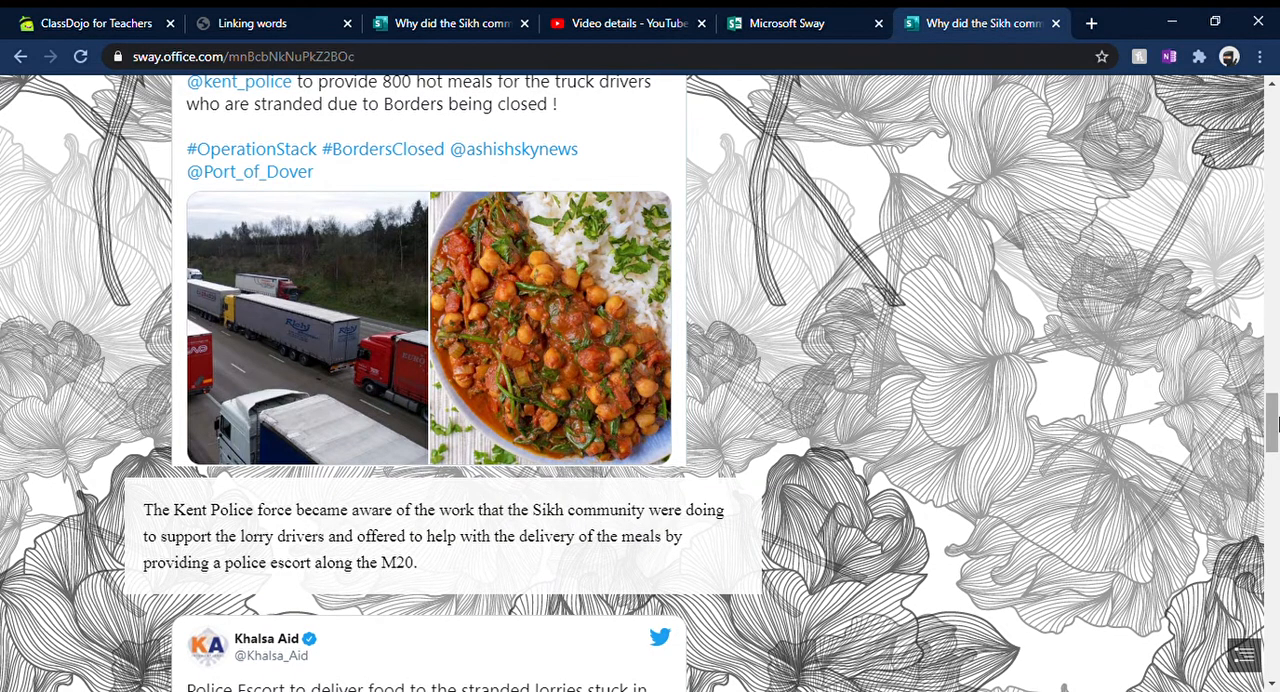
{"action": "left_click_drag", "start_coordinate": [1273, 423], "coordinate": [1273, 467]}
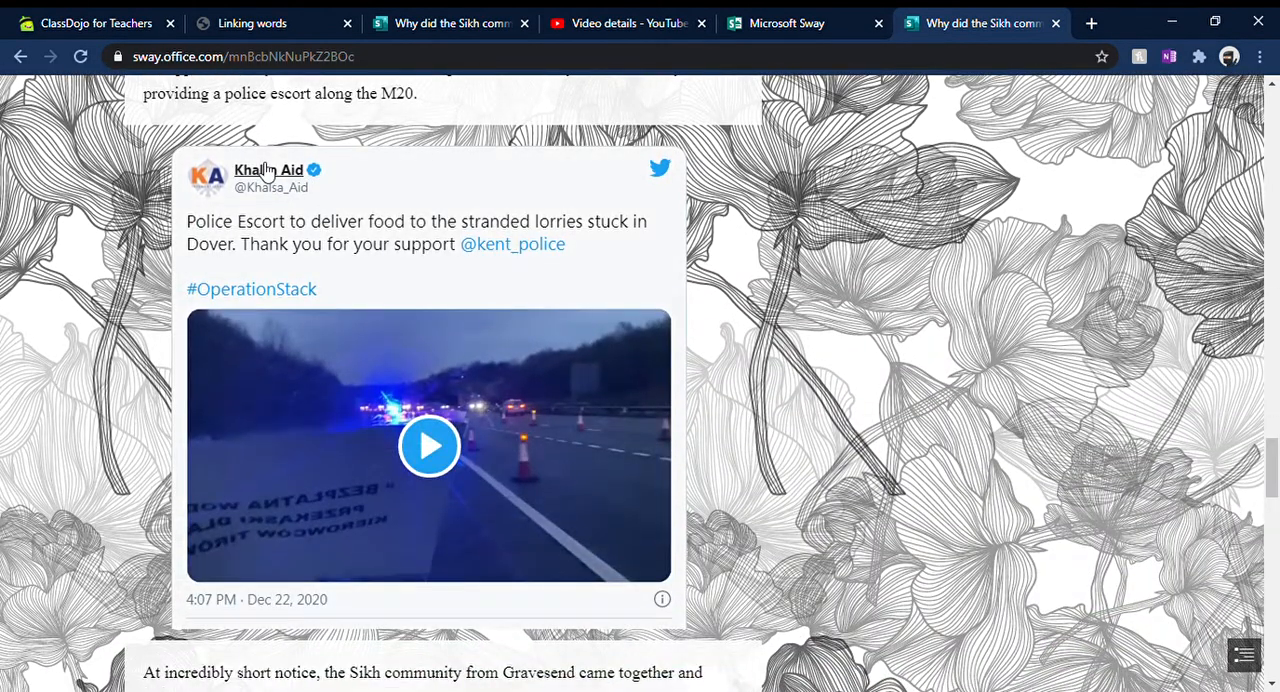
Step: Play and pause the video in the Khalsa Aid tweet, and view the rest of the Sway through "So why did they do it?"
{"action": "left_click", "coordinate": [431, 448]}
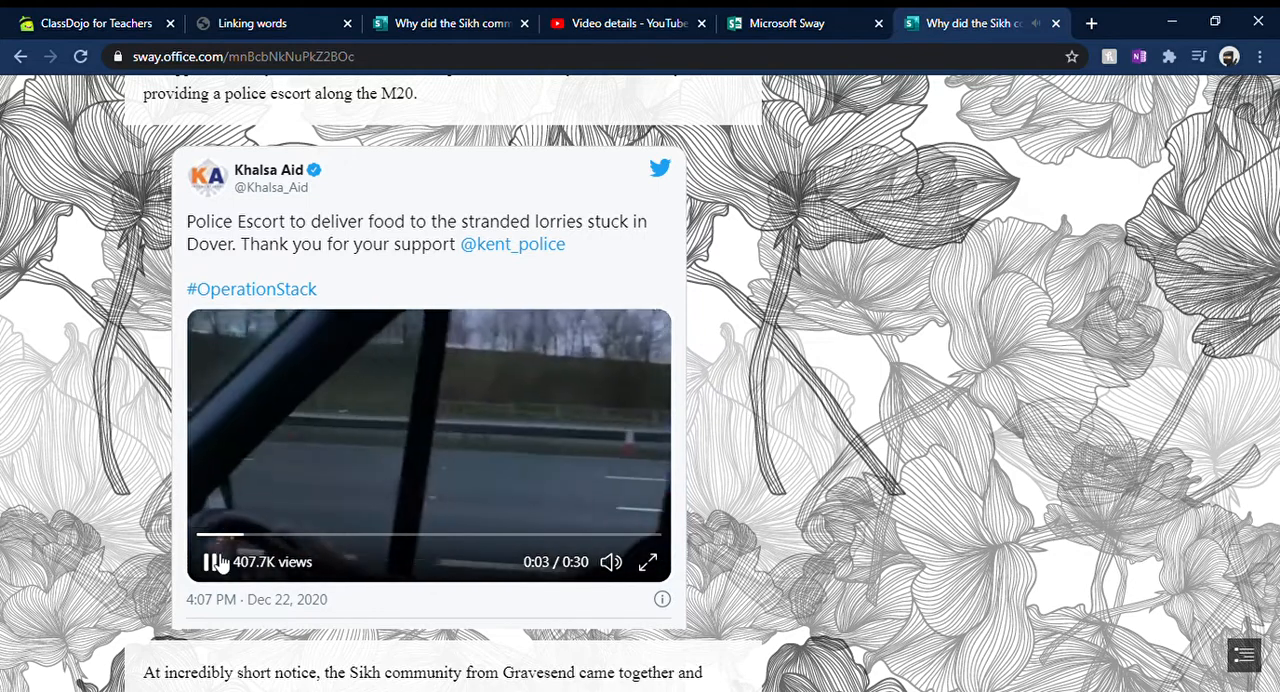
{"action": "left_click", "coordinate": [214, 562]}
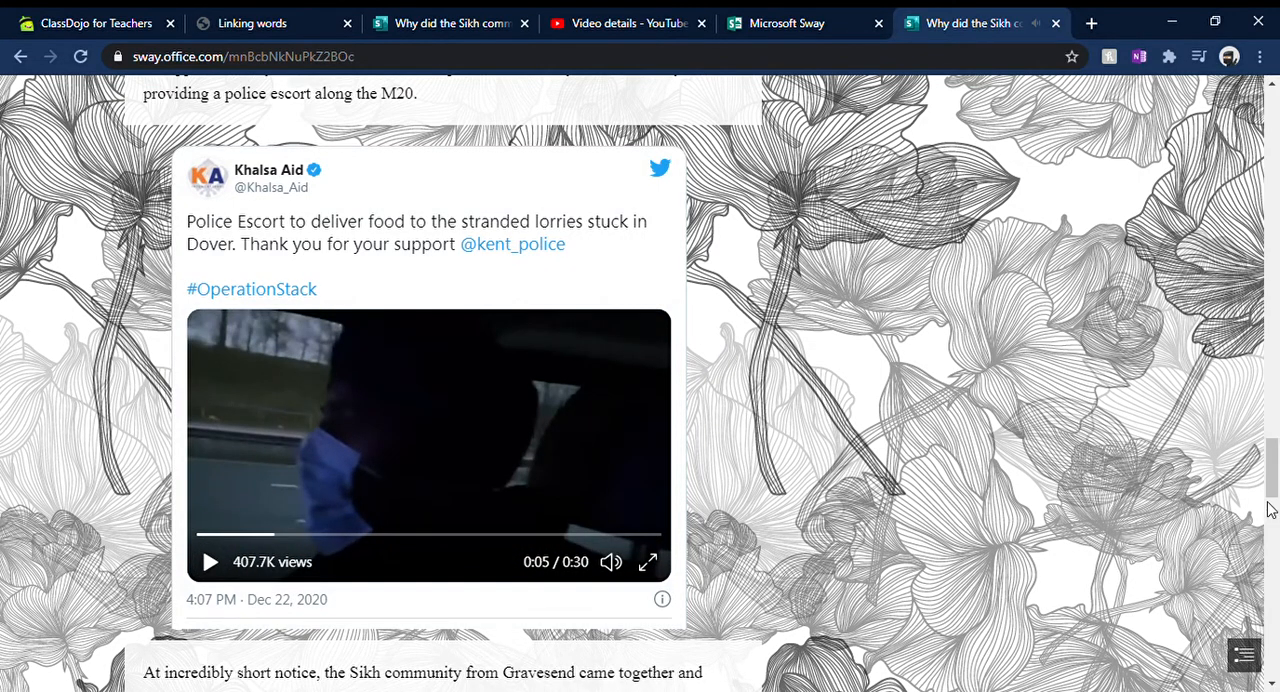
{"action": "scroll", "coordinate": [1273, 490], "scroll_direction": "down", "scroll_amount": 1}
{"action": "scroll", "coordinate": [1273, 490], "scroll_direction": "down", "scroll_amount": 1}
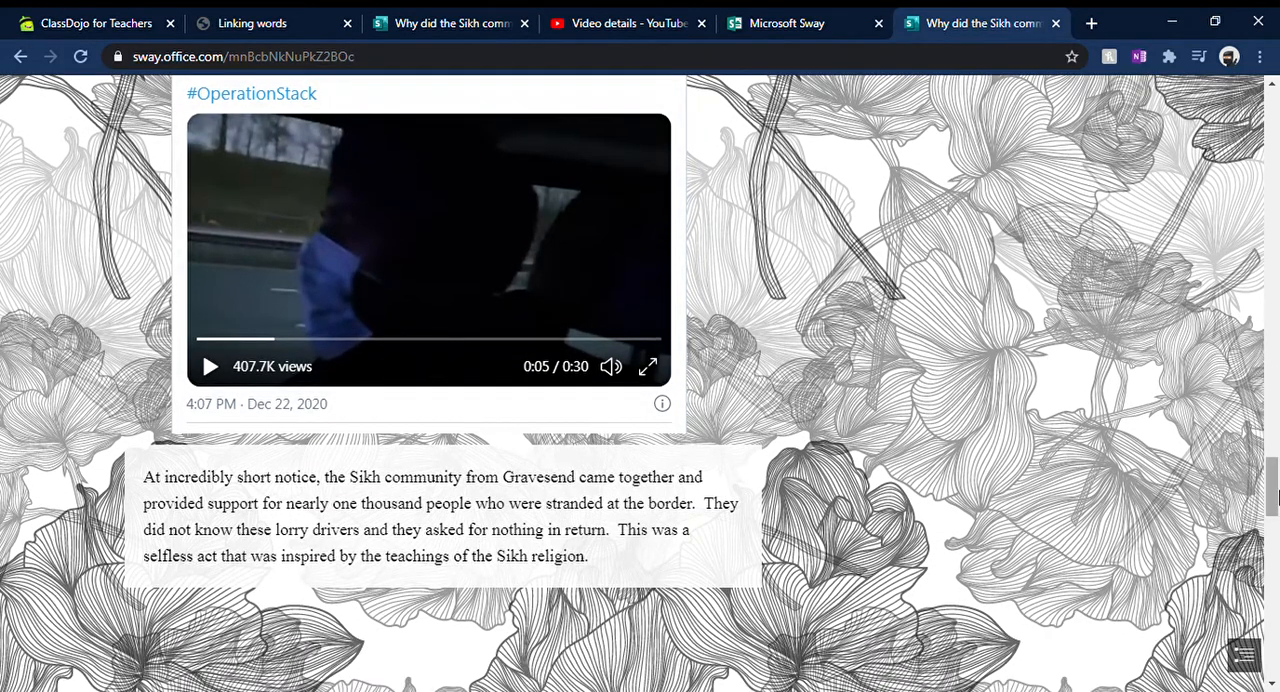
{"action": "left_click_drag", "start_coordinate": [1275, 487], "coordinate": [1265, 636]}
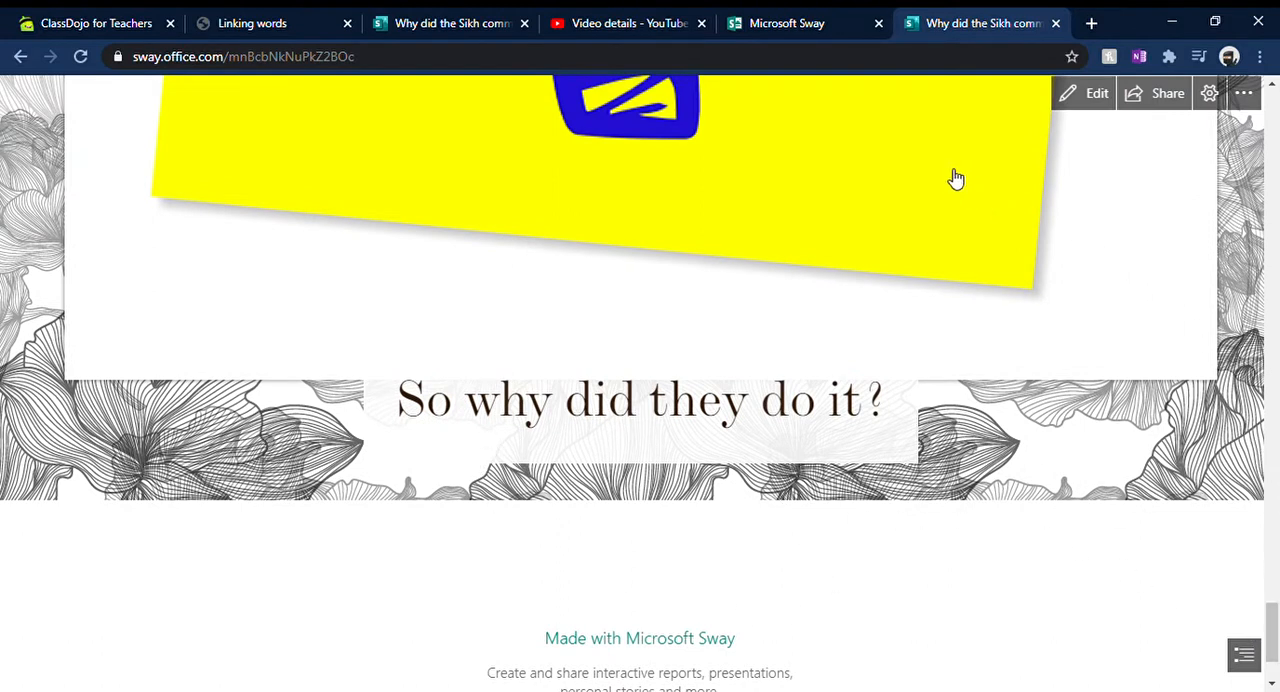
Step: Create a new blank Sway and title it "Why did the Sikh community act the way they did?"
{"action": "left_click", "coordinate": [808, 28]}
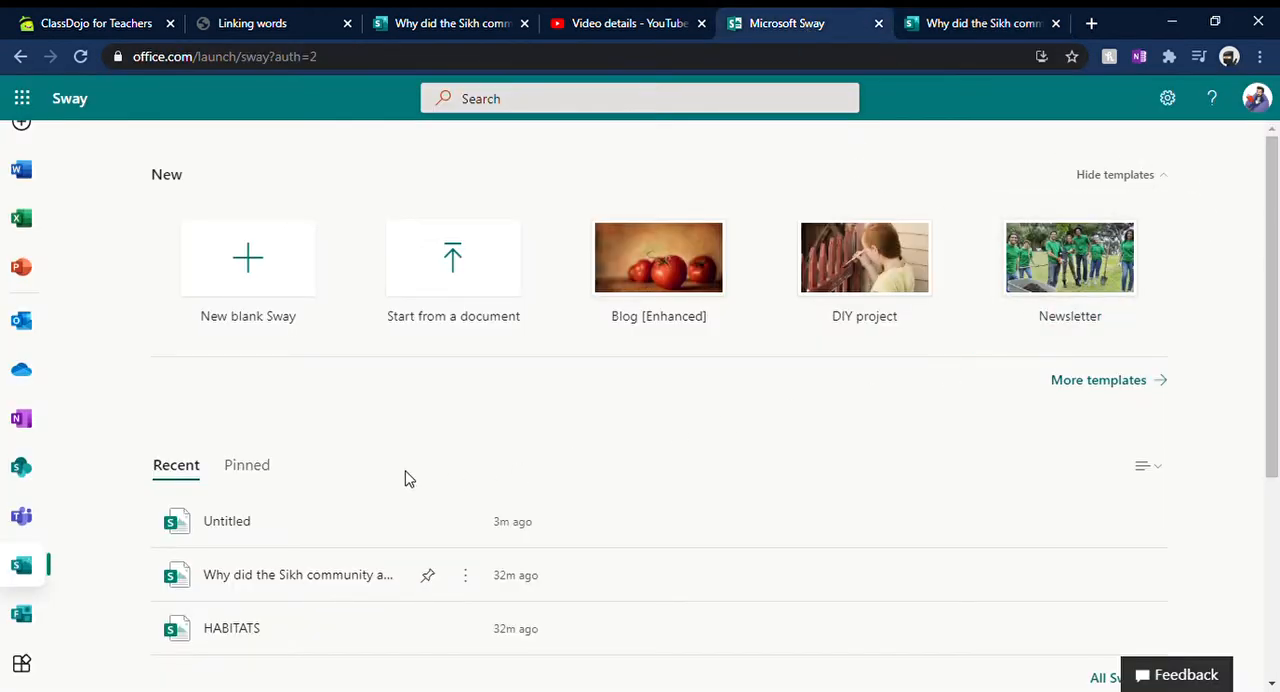
{"action": "left_click", "coordinate": [254, 265]}
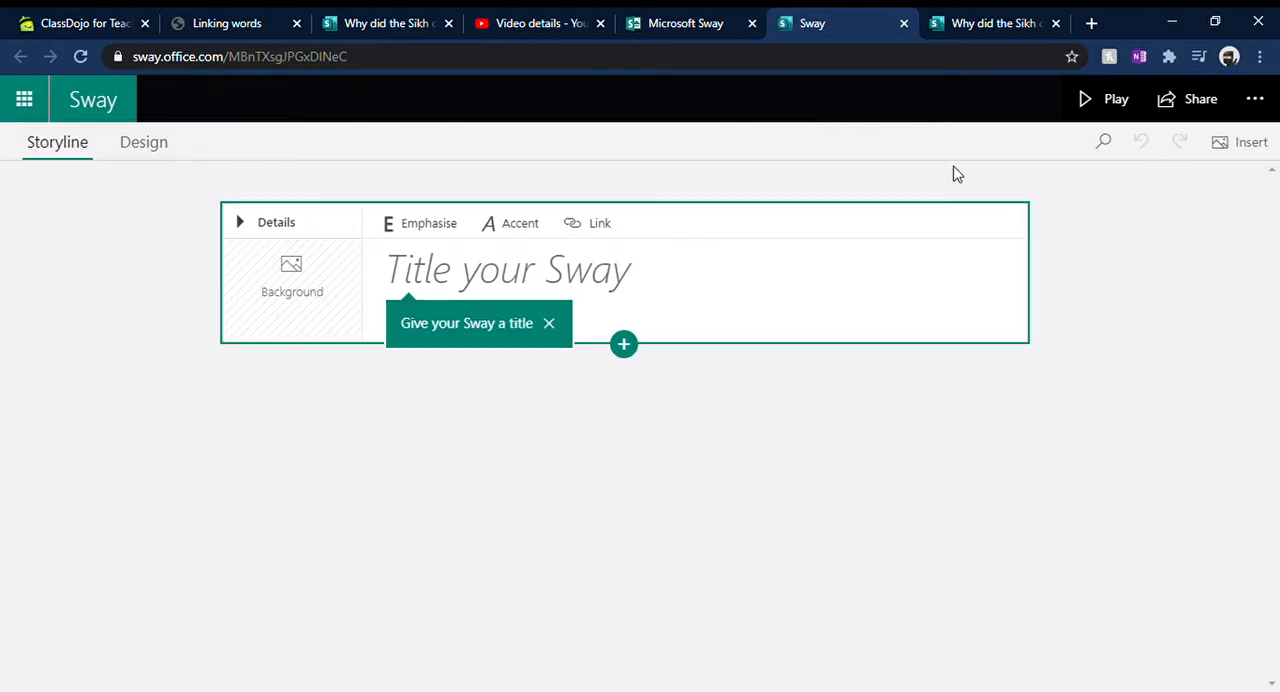
{"action": "left_click", "coordinate": [644, 289]}
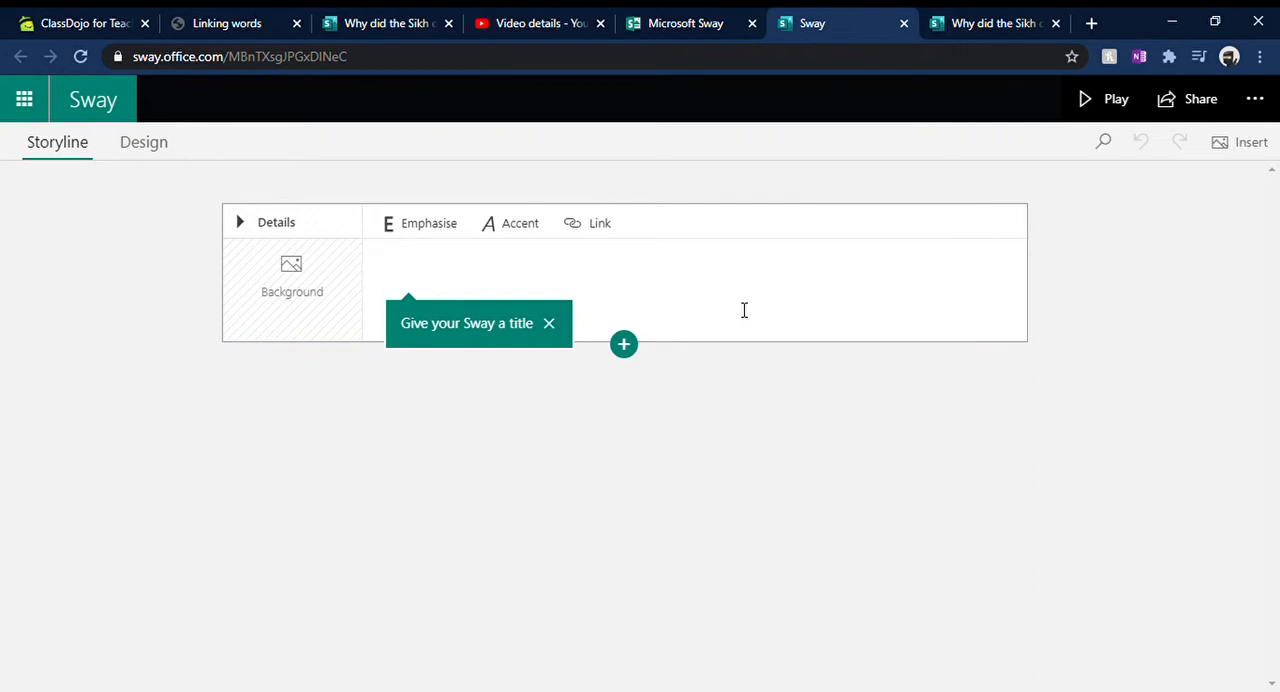
{"action": "type", "text": "Why di"}
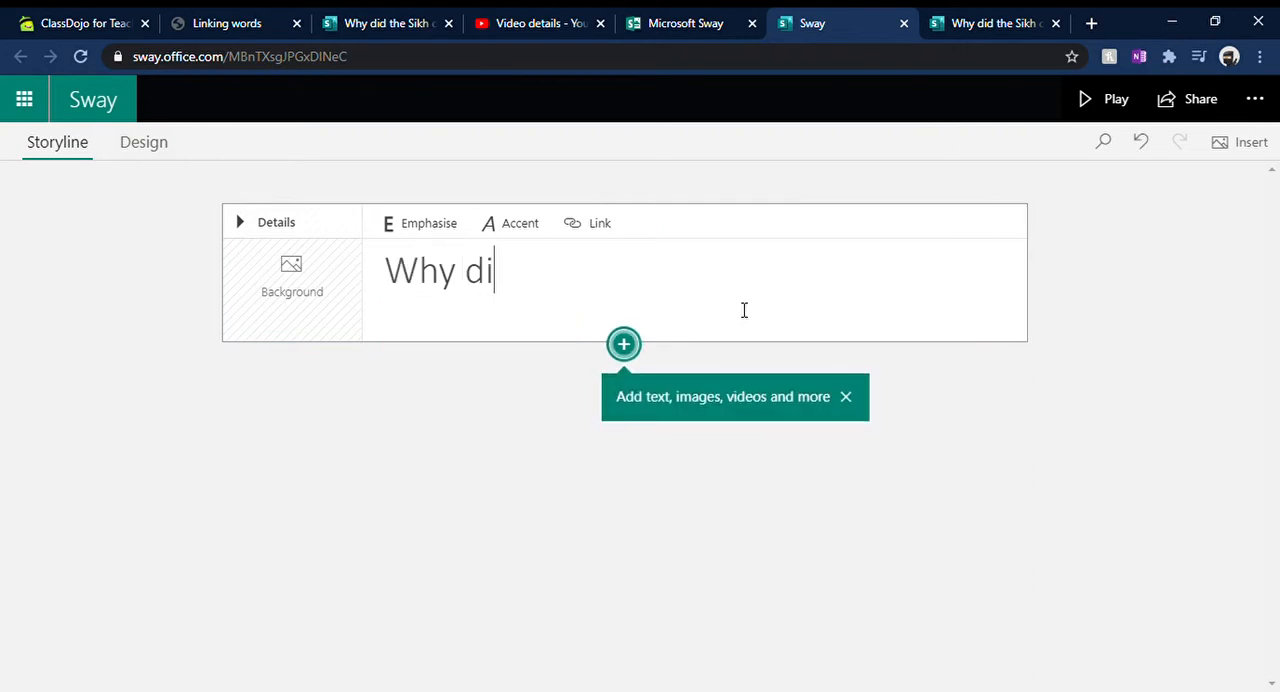
{"action": "type", "text": "d the Sikh com"}
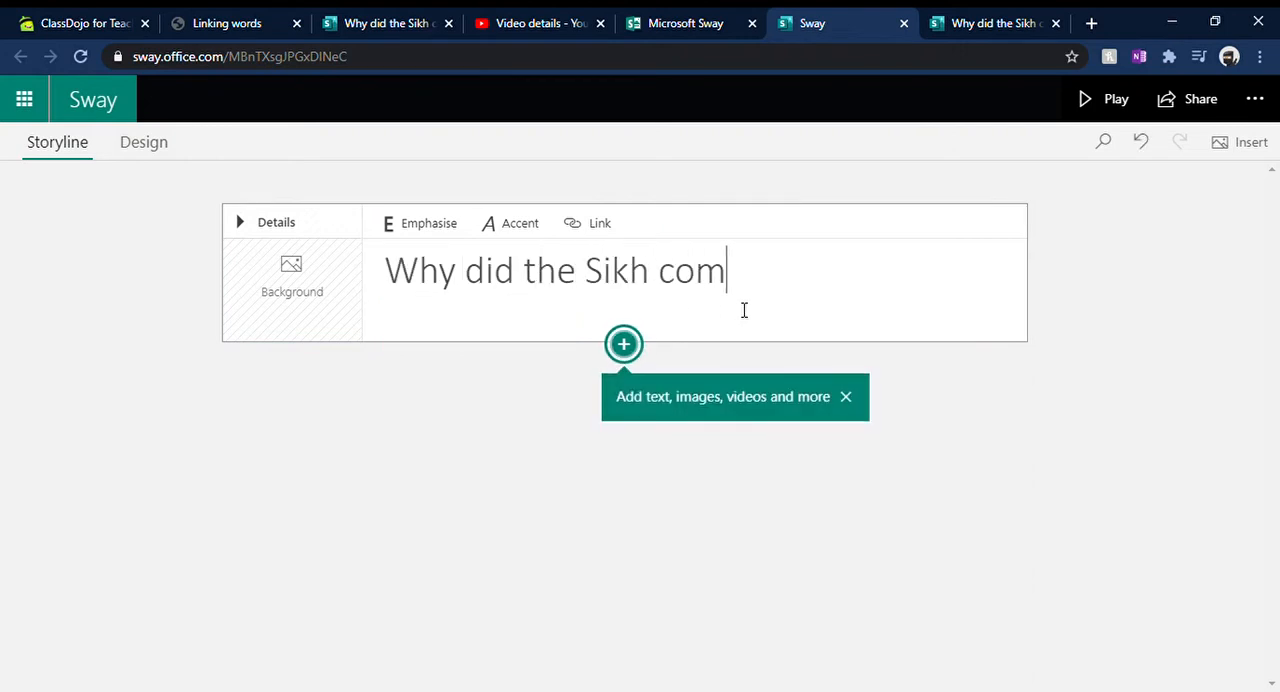
{"action": "type", "text": "munity ac"}
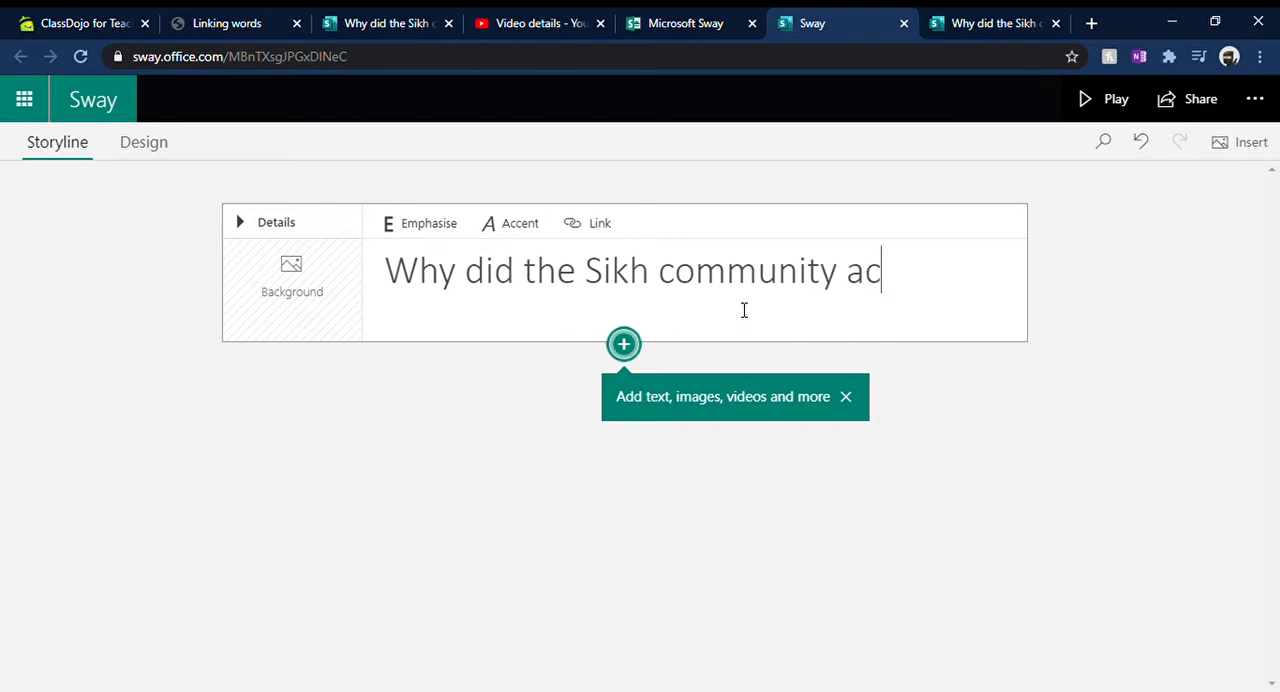
{"action": "type", "text": "t the way th"}
{"action": "type", "text": "ey did?"}
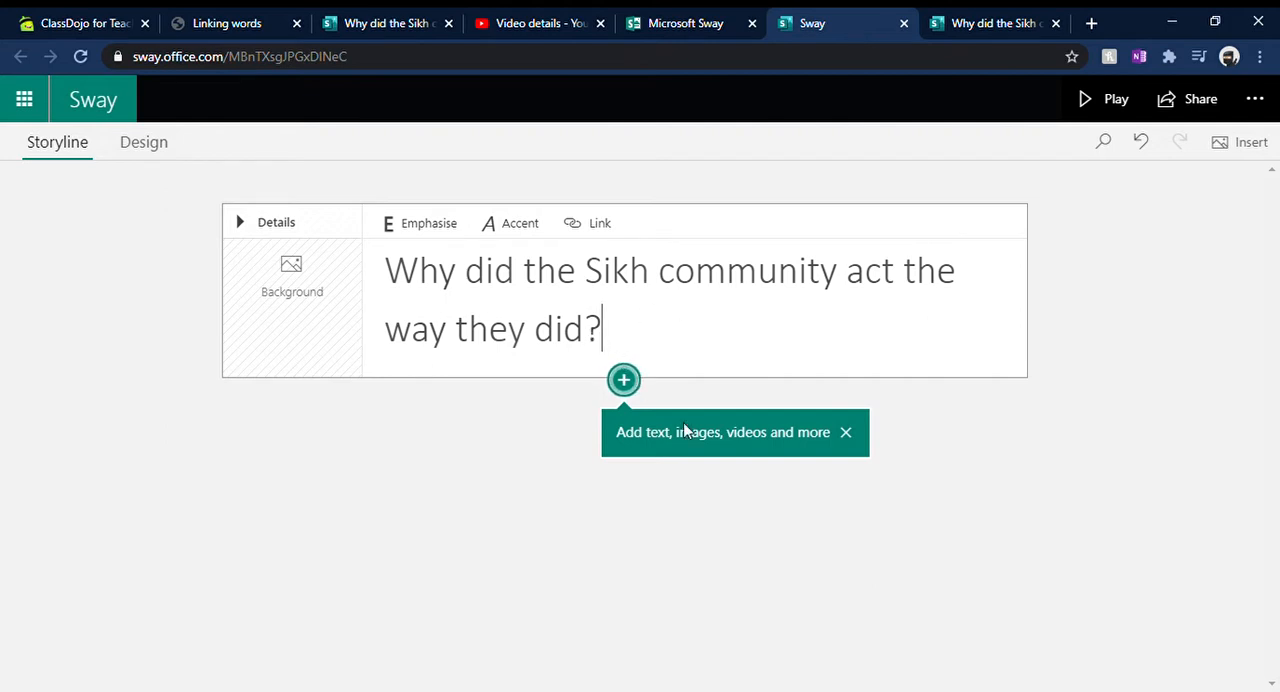
Step: Search for "question" images and set the figure with the large red question mark (4500 x 4500) as the title card's background
{"action": "left_click", "coordinate": [293, 319]}
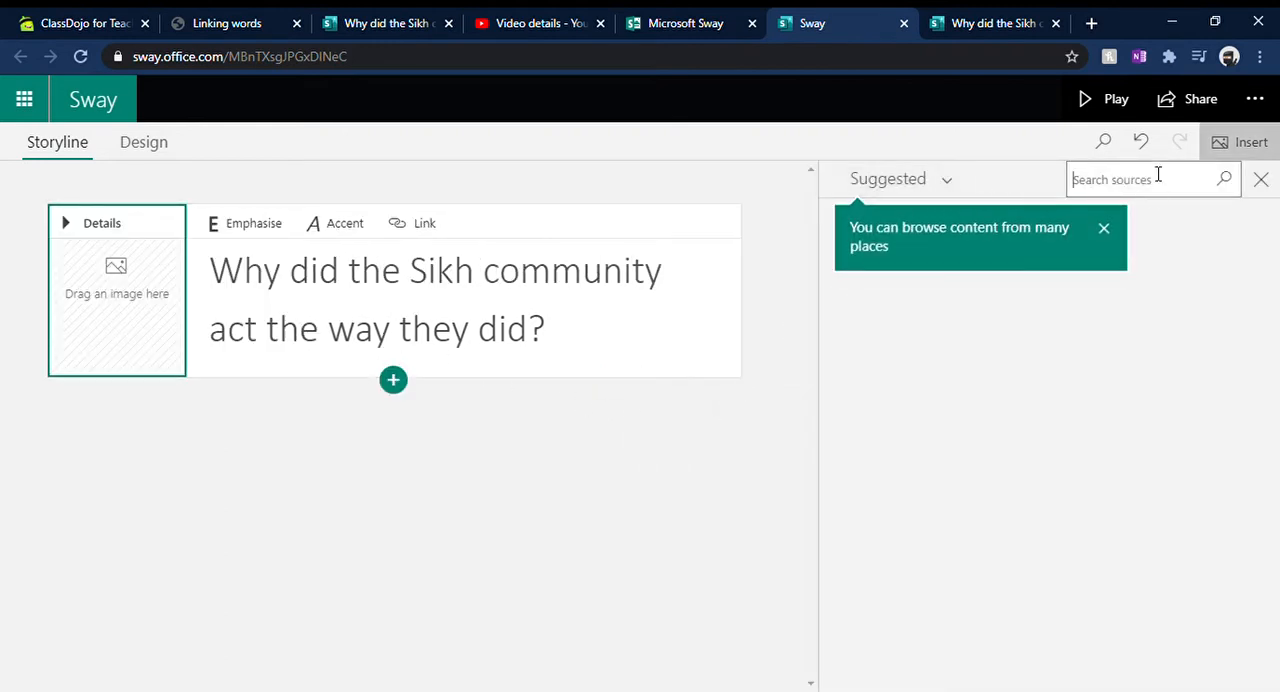
{"action": "left_click", "coordinate": [1104, 230]}
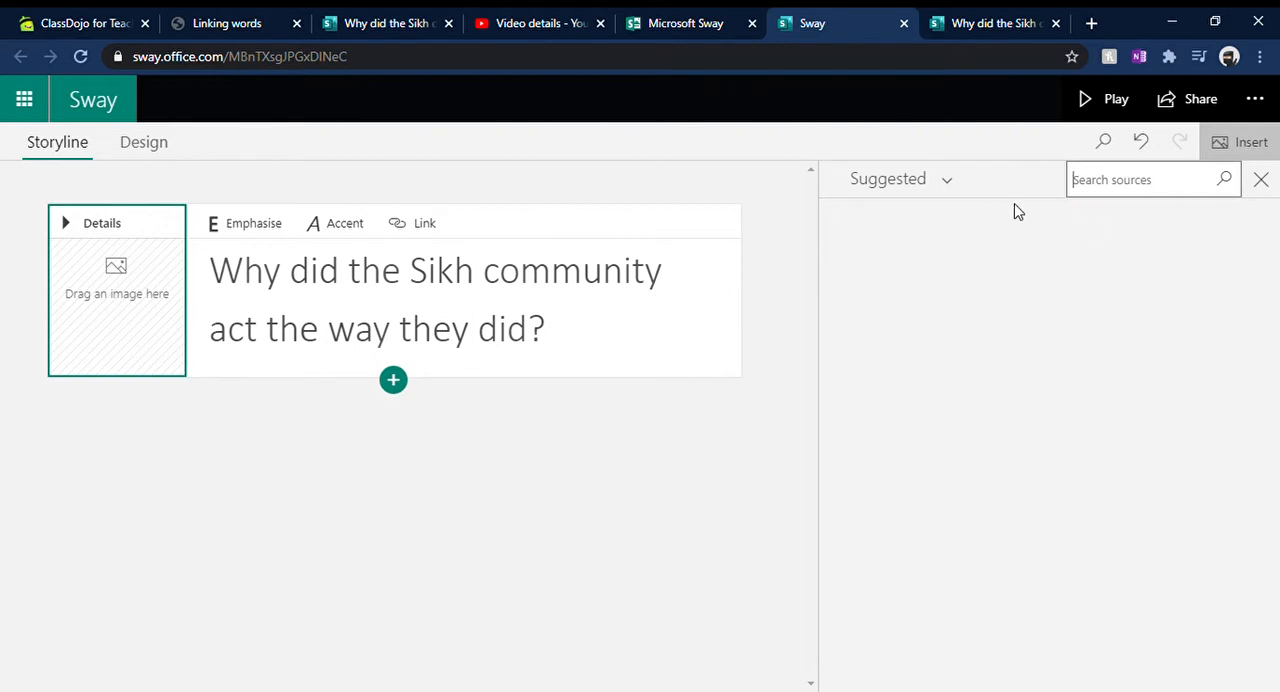
{"action": "left_click", "coordinate": [1140, 182]}
{"action": "type", "text": "question"}
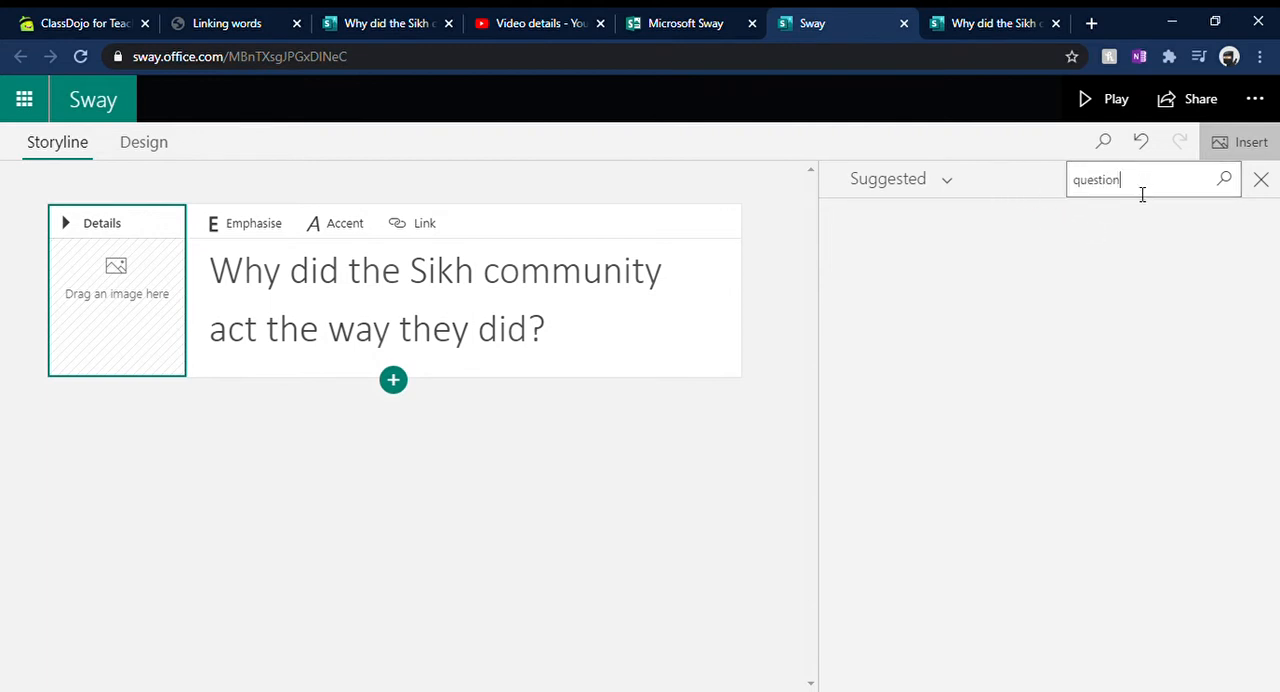
{"action": "left_click", "coordinate": [1228, 184]}
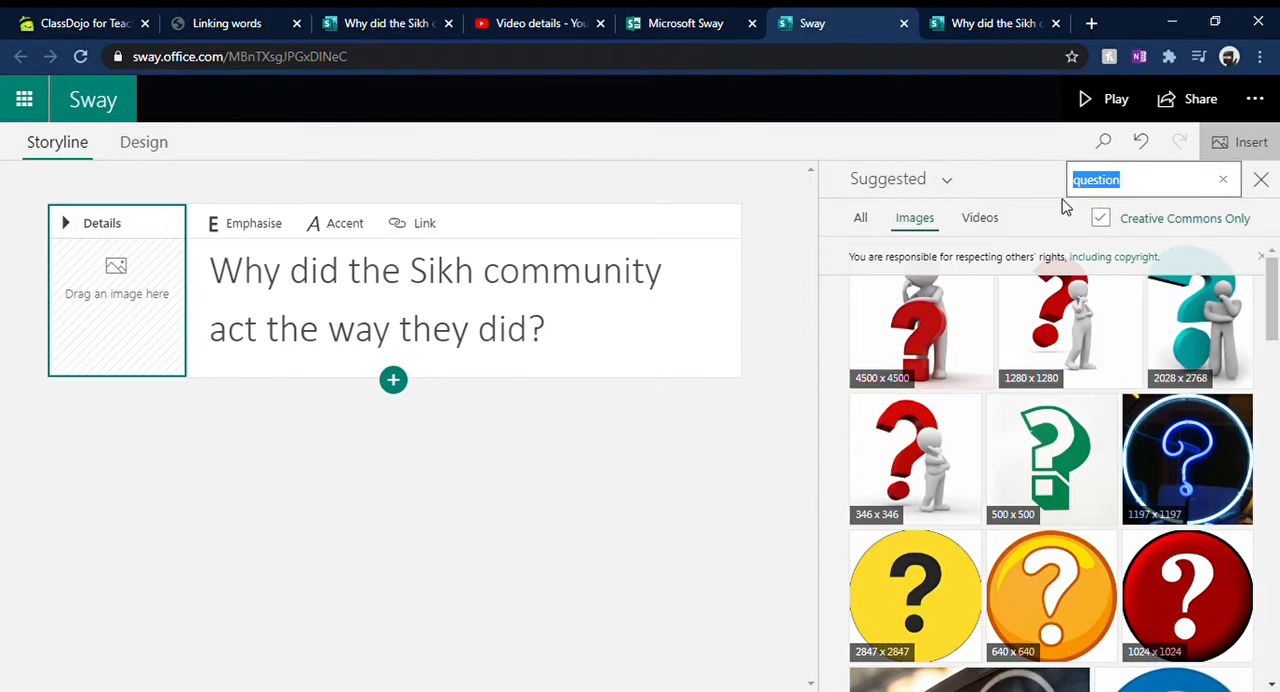
{"action": "left_click", "coordinate": [935, 337]}
{"action": "left_click", "coordinate": [1180, 182]}
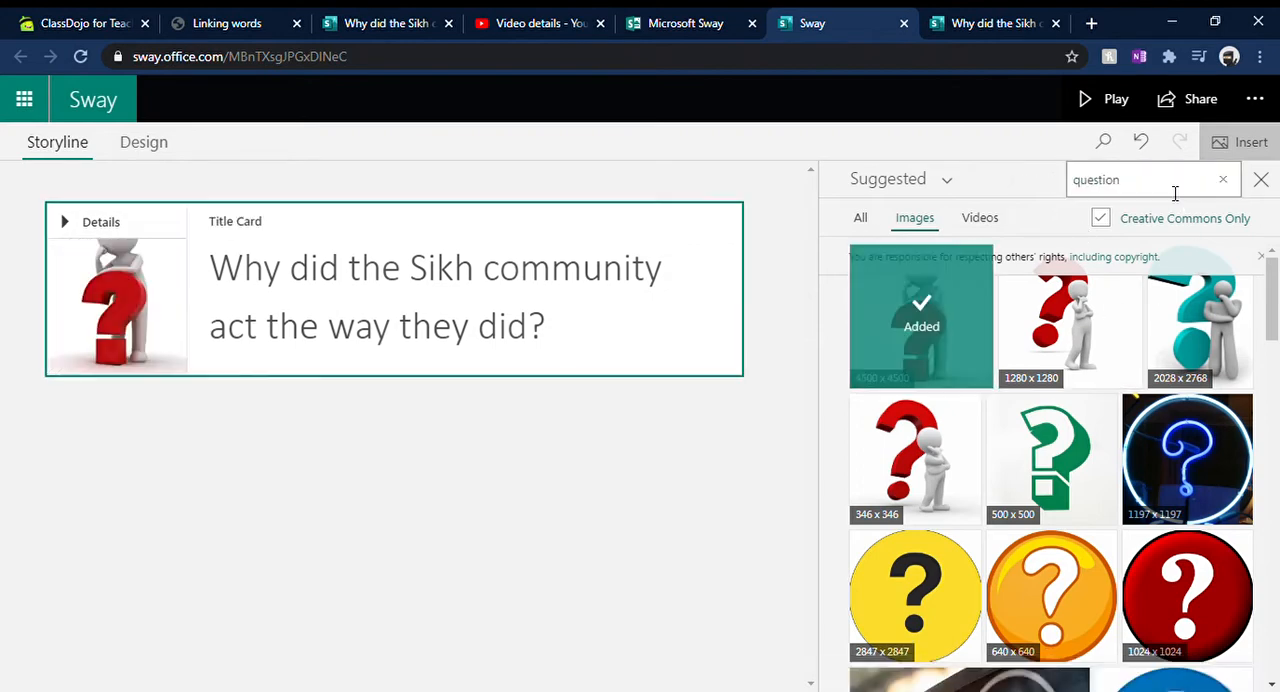
{"action": "left_click", "coordinate": [1261, 180]}
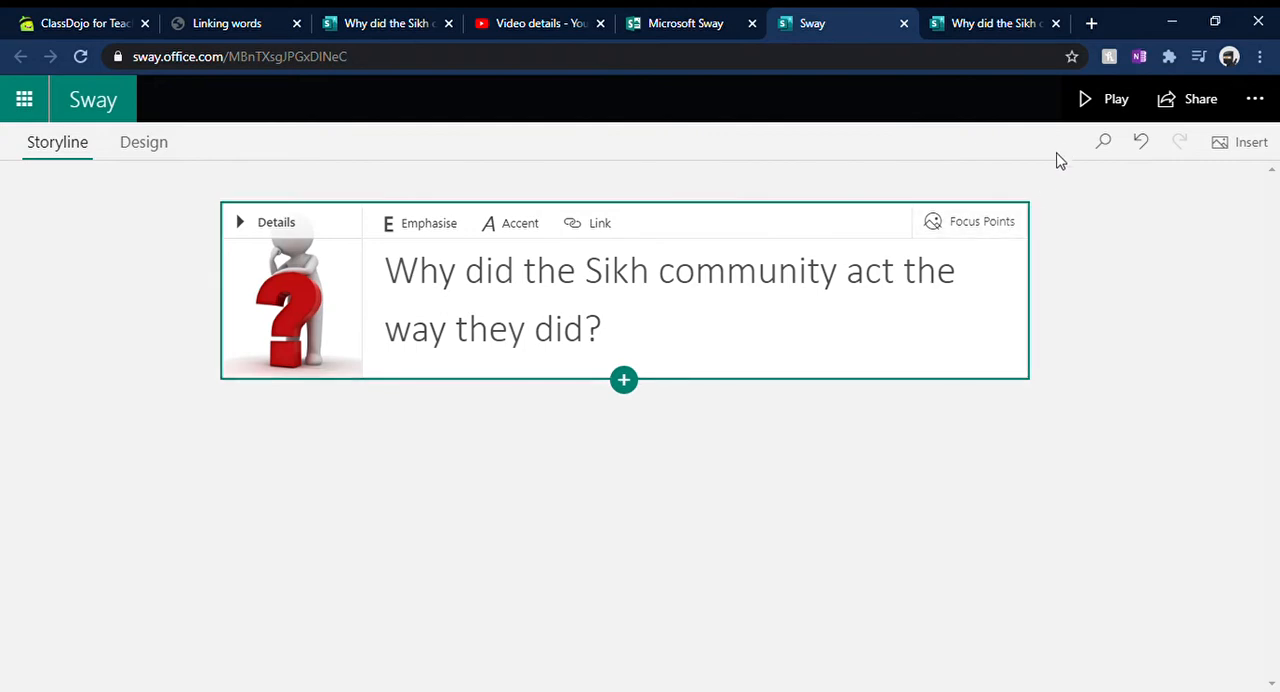
Step: Play the Sway to preview its title card, and return to editing
{"action": "left_click", "coordinate": [1110, 99]}
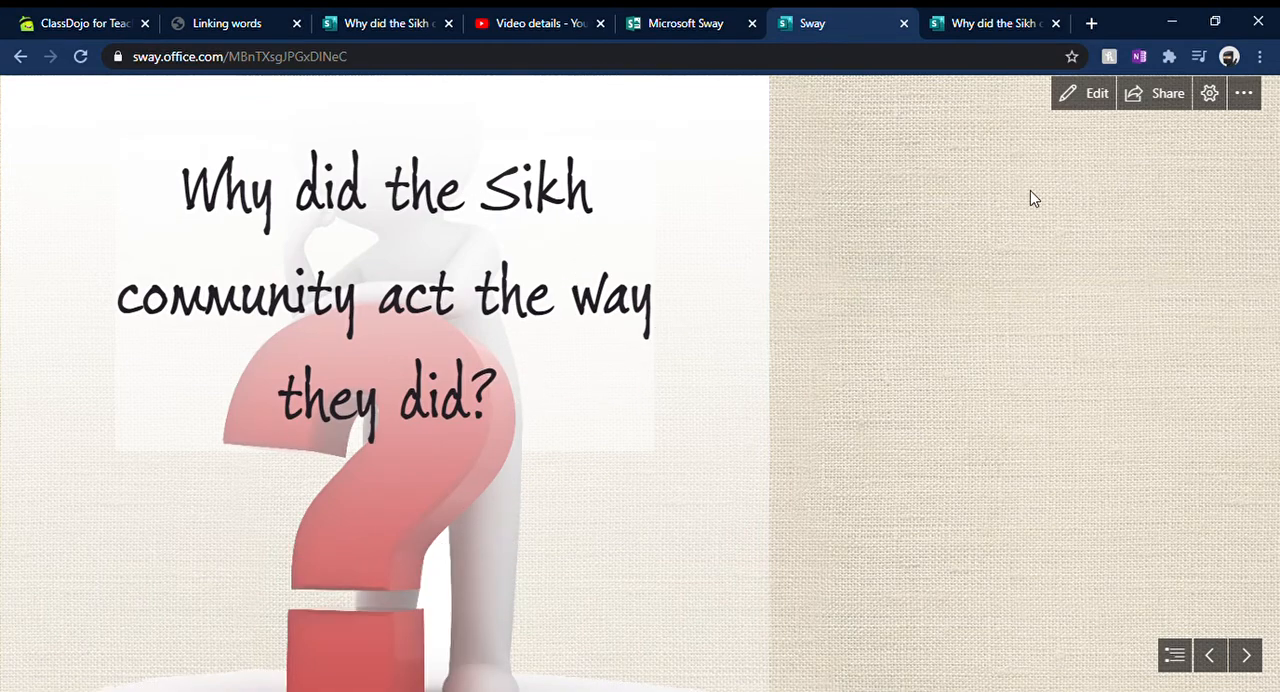
{"action": "left_click", "coordinate": [1086, 102]}
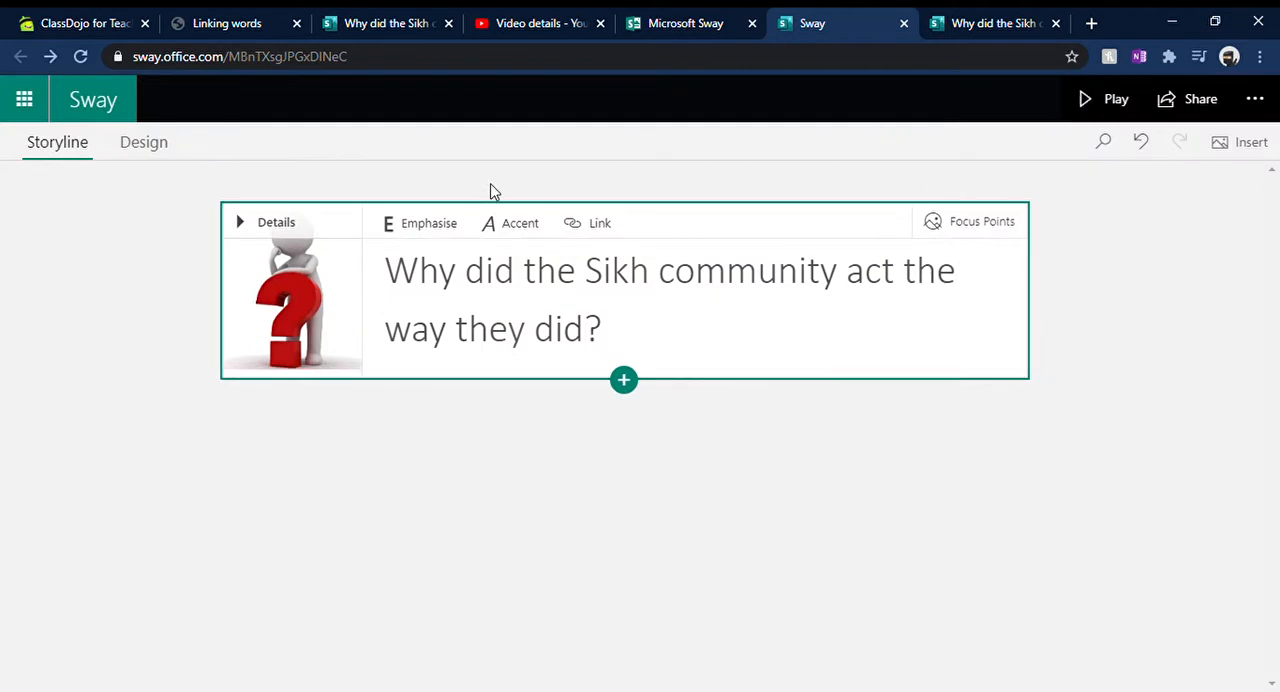
Step: Try the Horizontal and Slides layouts in the design styles, and set the Sway's layout to Vertical
{"action": "left_click", "coordinate": [142, 150]}
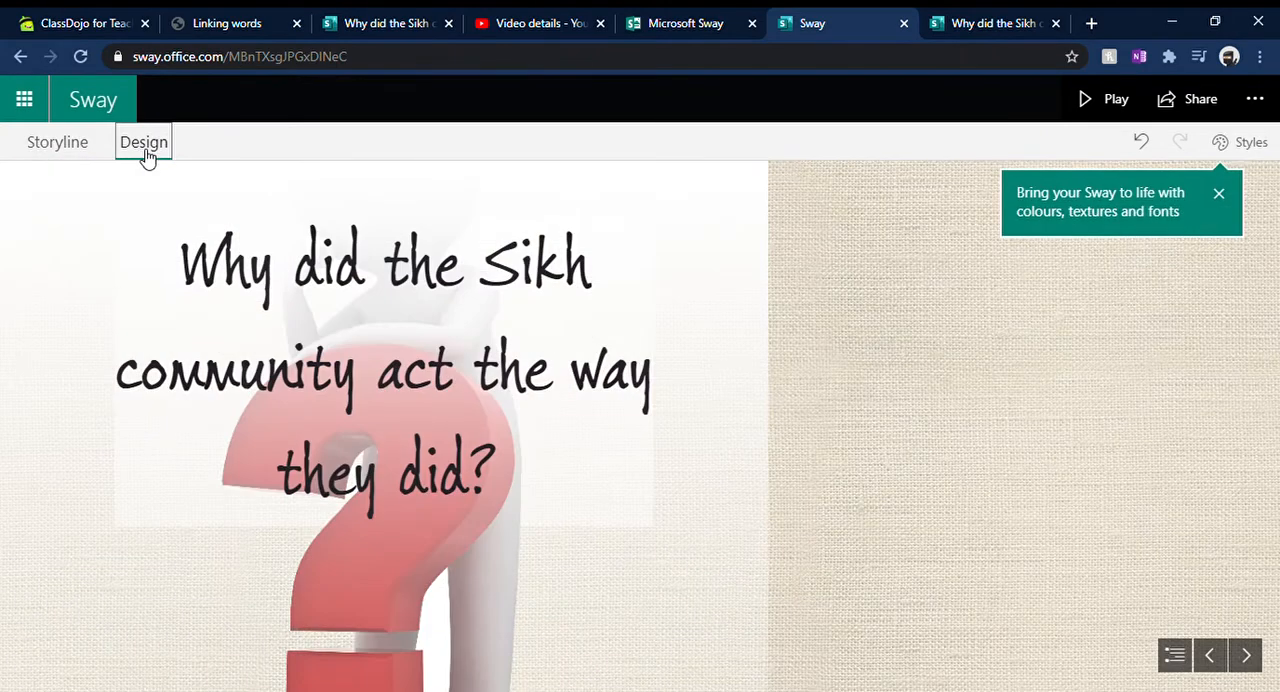
{"action": "left_click", "coordinate": [1238, 145]}
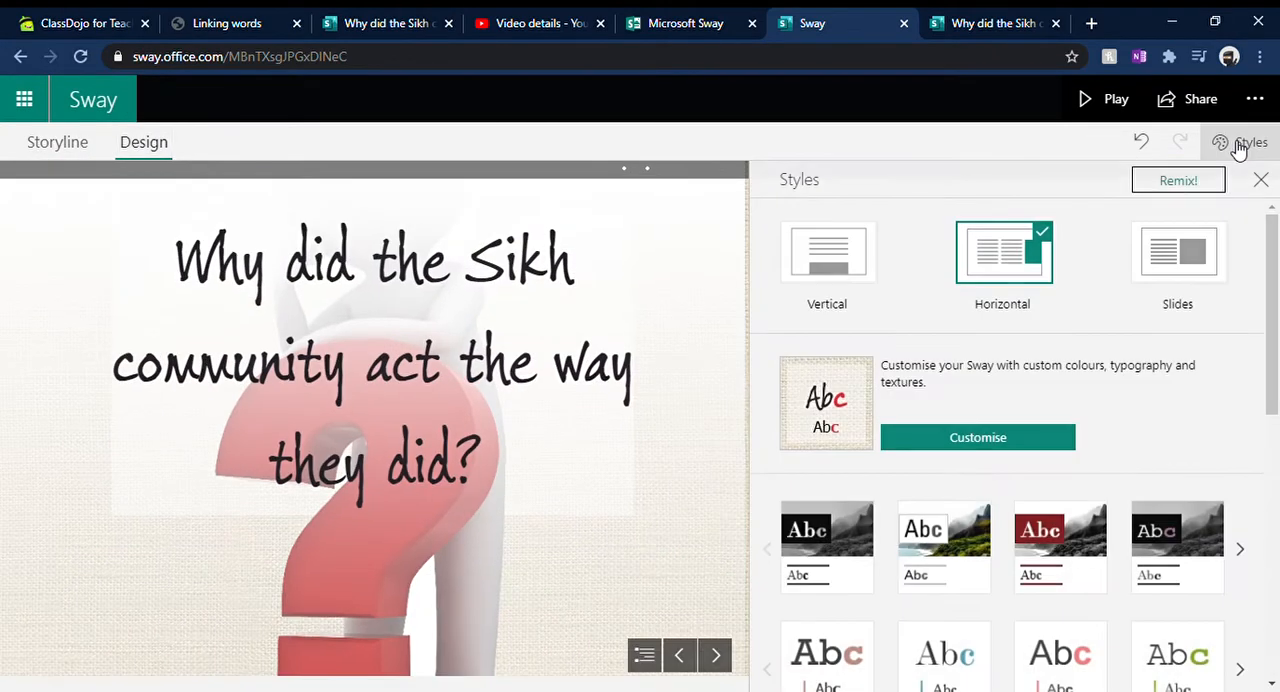
{"action": "left_click", "coordinate": [848, 290]}
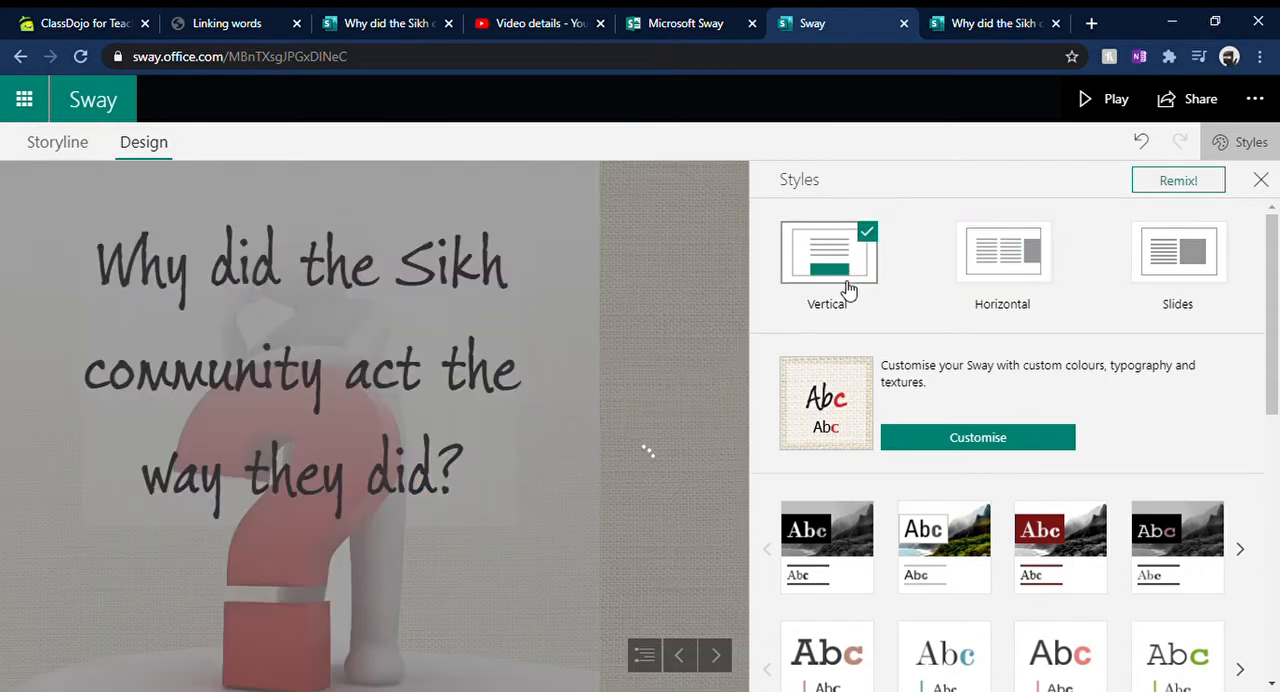
{"action": "left_click", "coordinate": [1010, 250]}
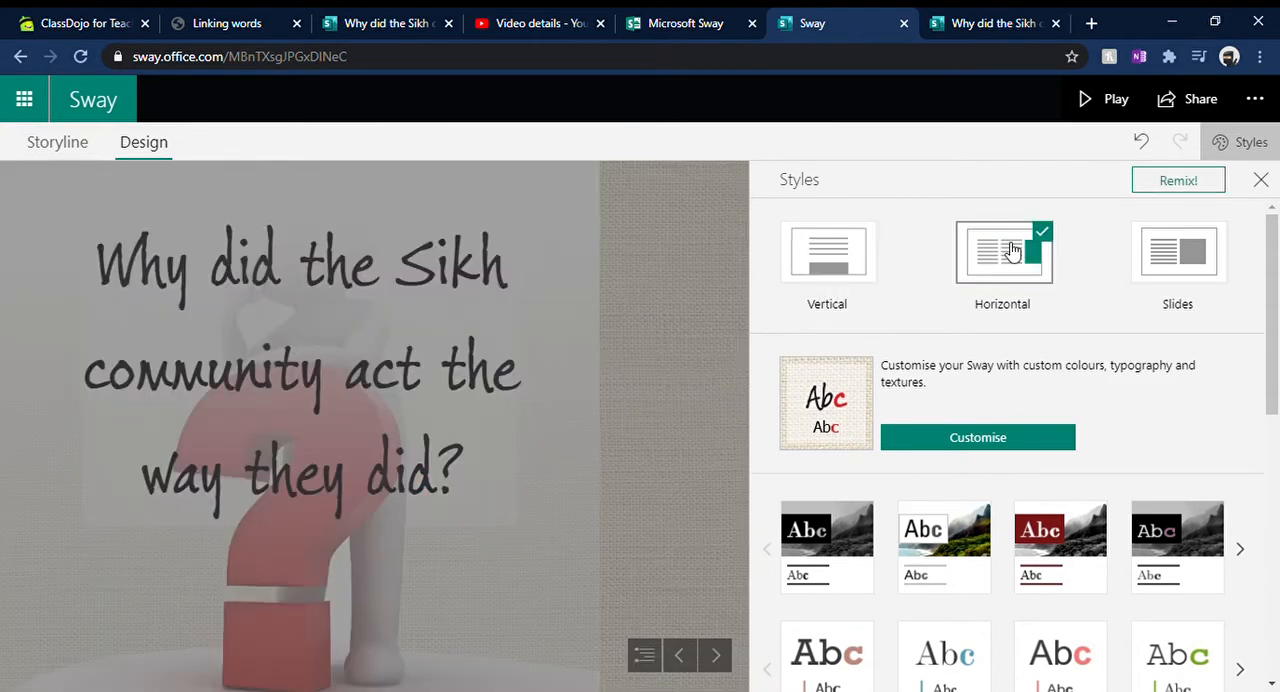
{"action": "left_click", "coordinate": [1152, 264]}
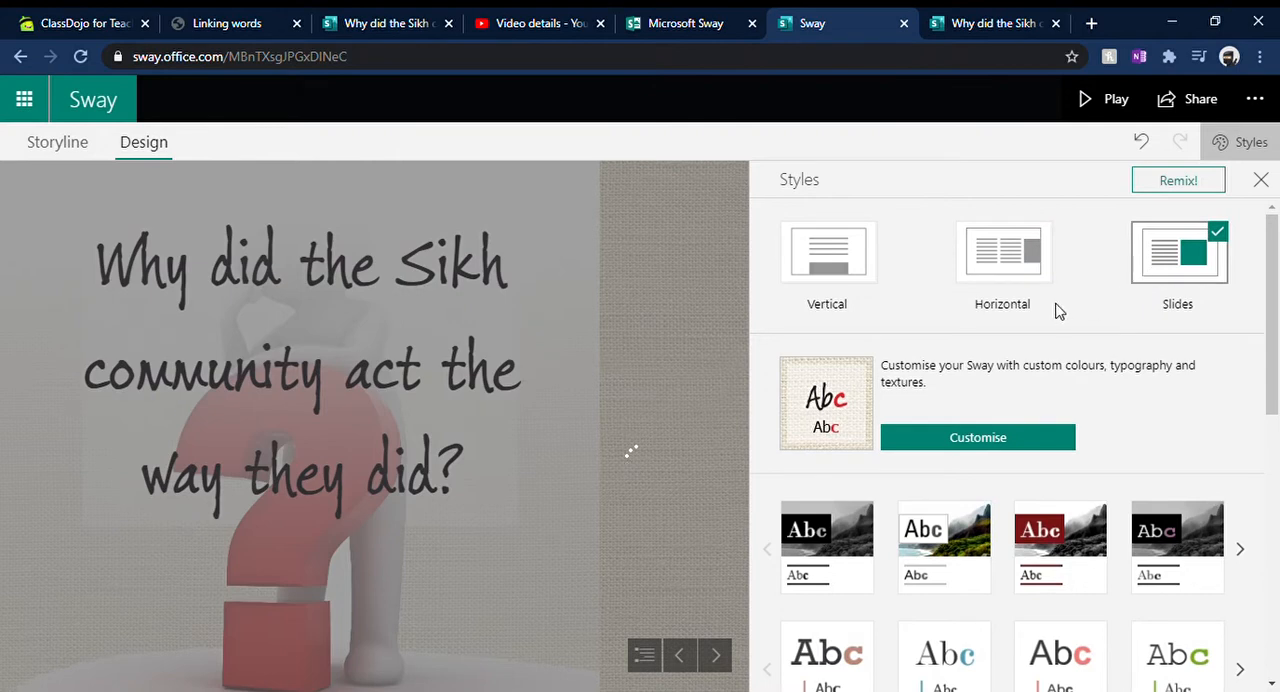
{"action": "left_click", "coordinate": [1008, 262]}
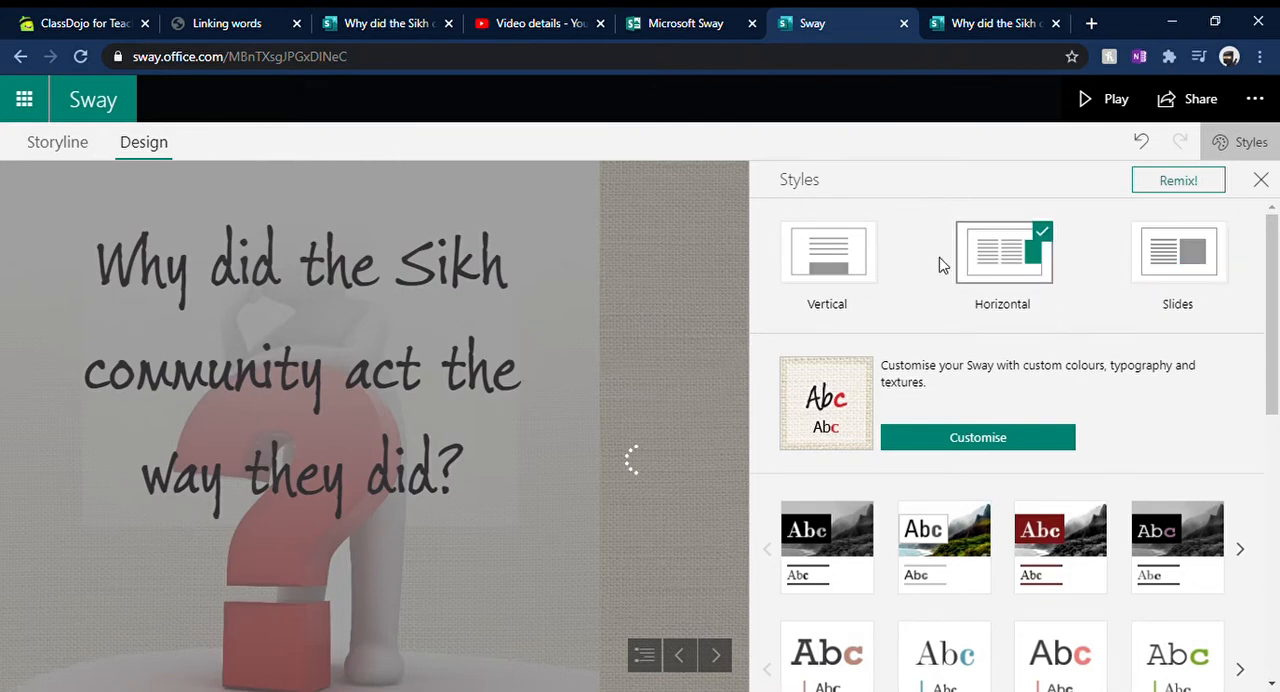
{"action": "left_click", "coordinate": [840, 266]}
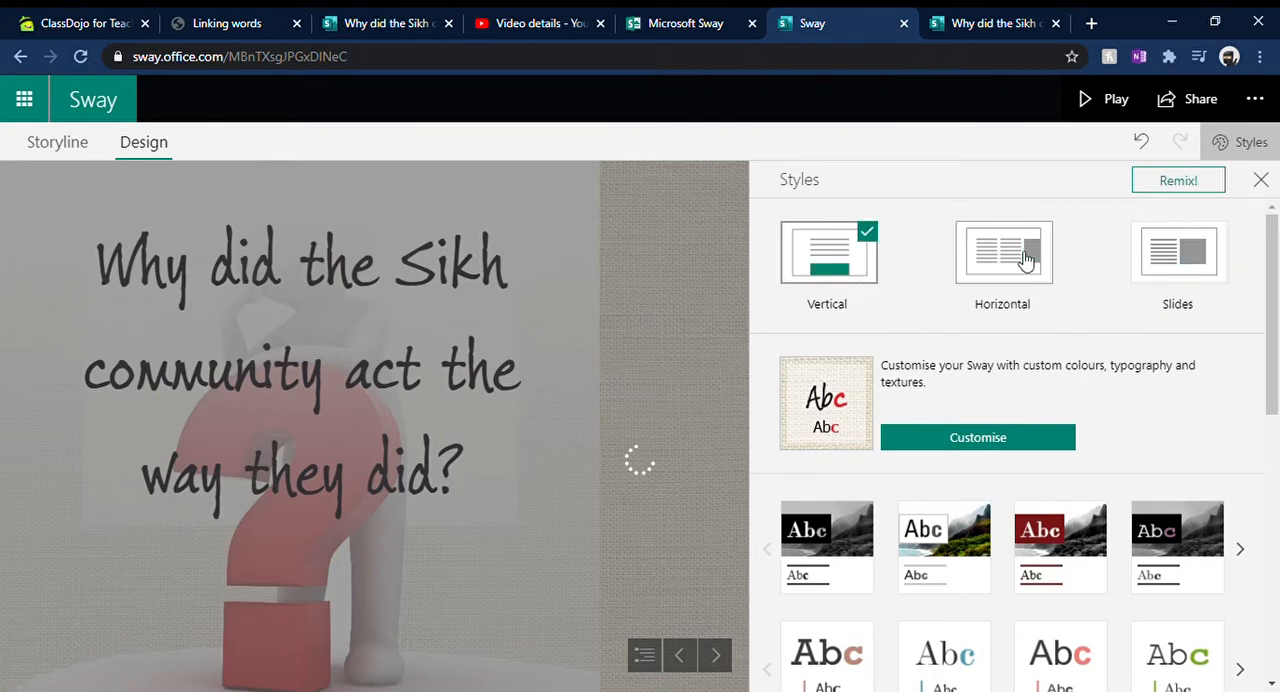
Step: Apply the first style in the first row, with the black title box over the grey mountain image, and close the styles
{"action": "scroll", "coordinate": [986, 330], "scroll_direction": "down", "scroll_amount": 4}
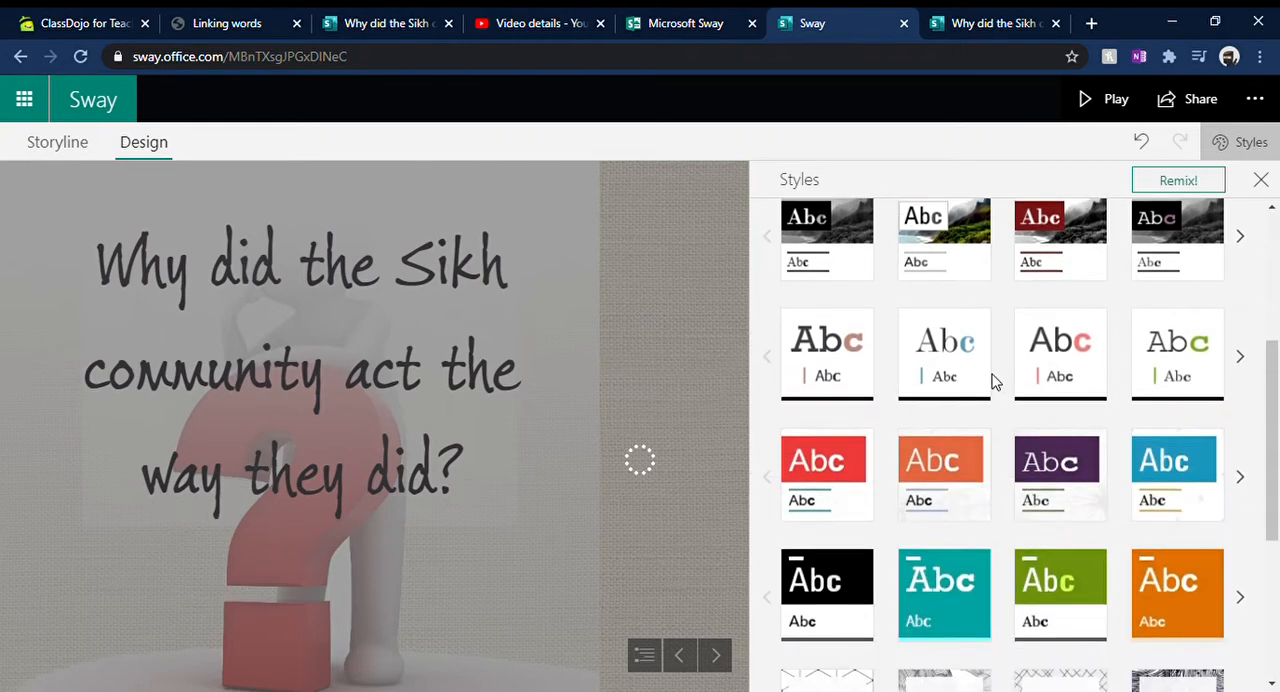
{"action": "left_click", "coordinate": [846, 263]}
{"action": "scroll", "coordinate": [1066, 291], "scroll_direction": "up", "scroll_amount": 4}
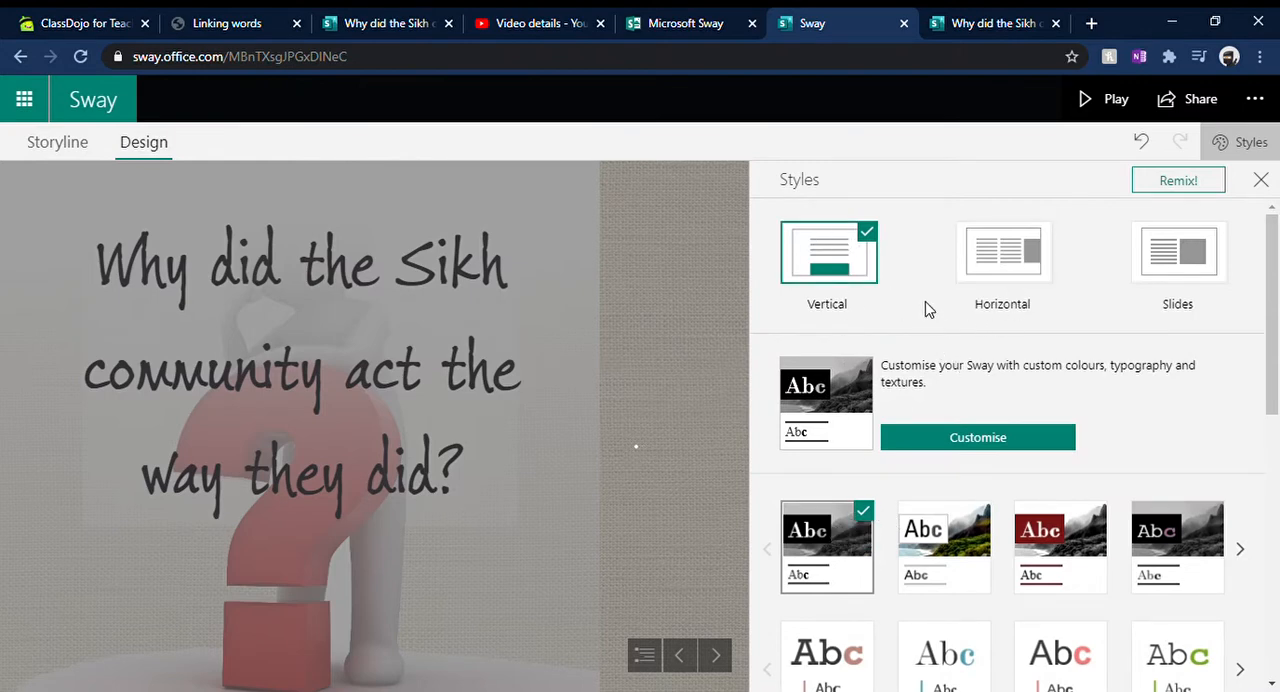
{"action": "left_click", "coordinate": [1261, 180]}
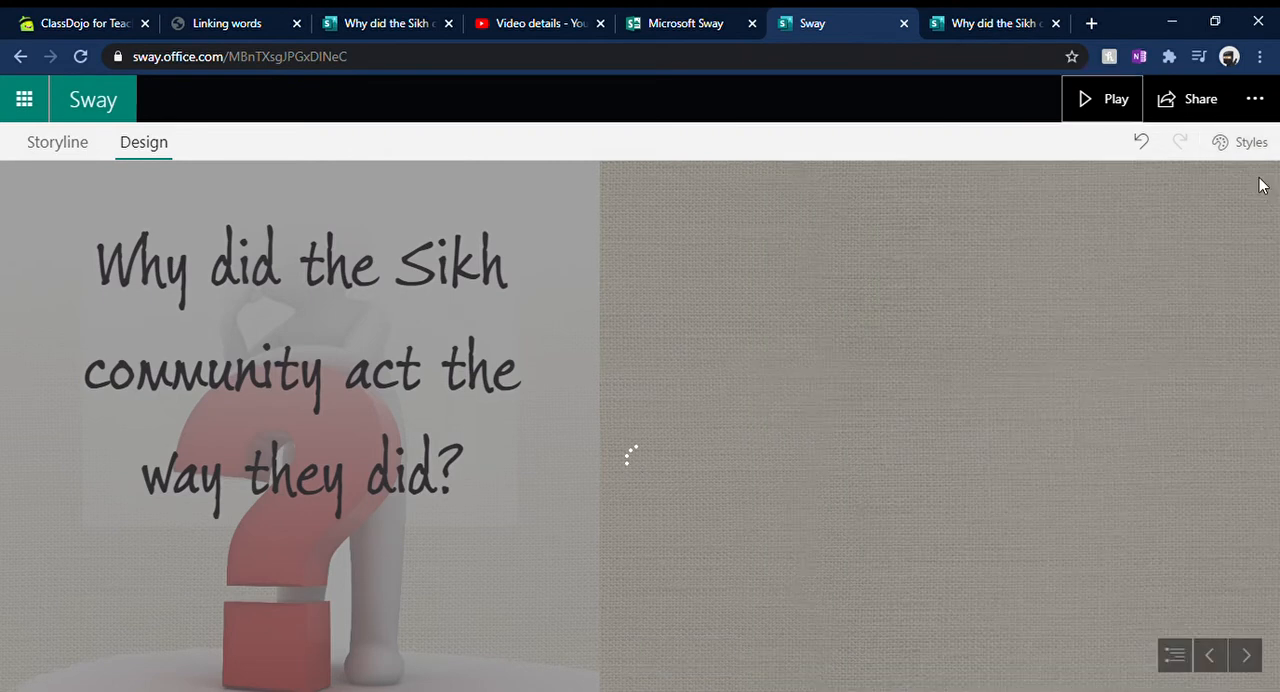
Step: Add a Heading 1 card below the title card in the storyline, with the text "What actually happened in Kent?"
{"action": "left_click", "coordinate": [64, 142]}
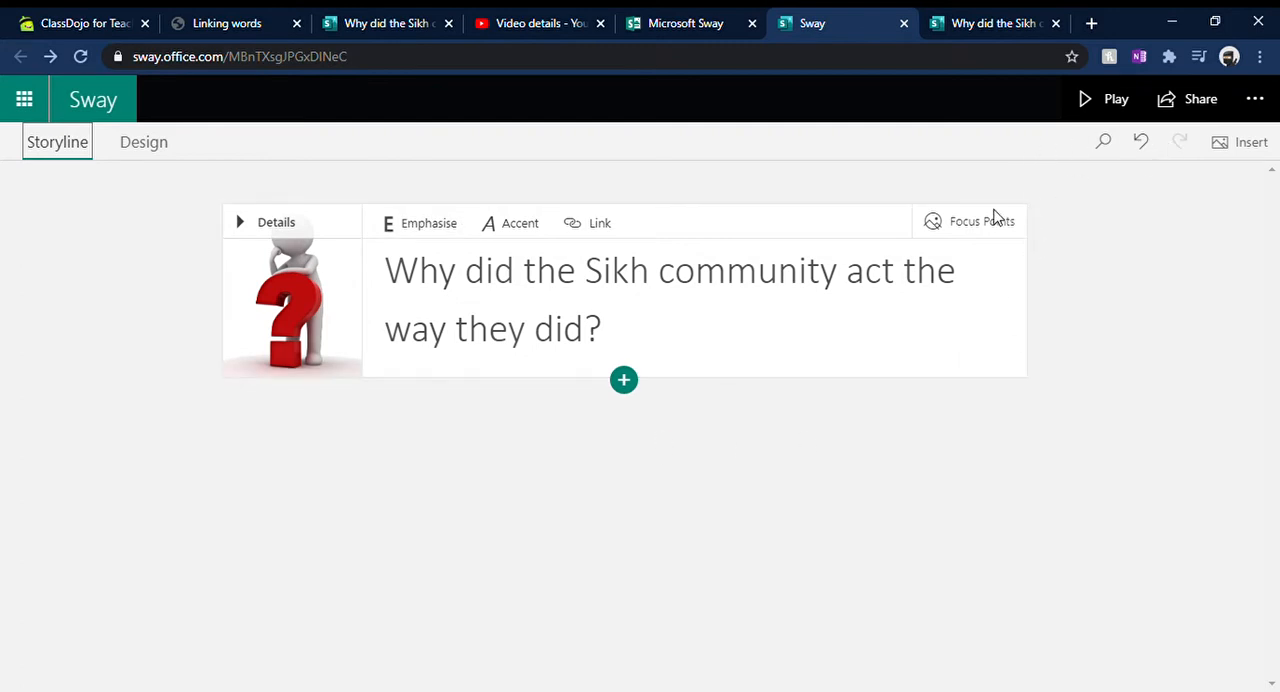
{"action": "left_click", "coordinate": [624, 383]}
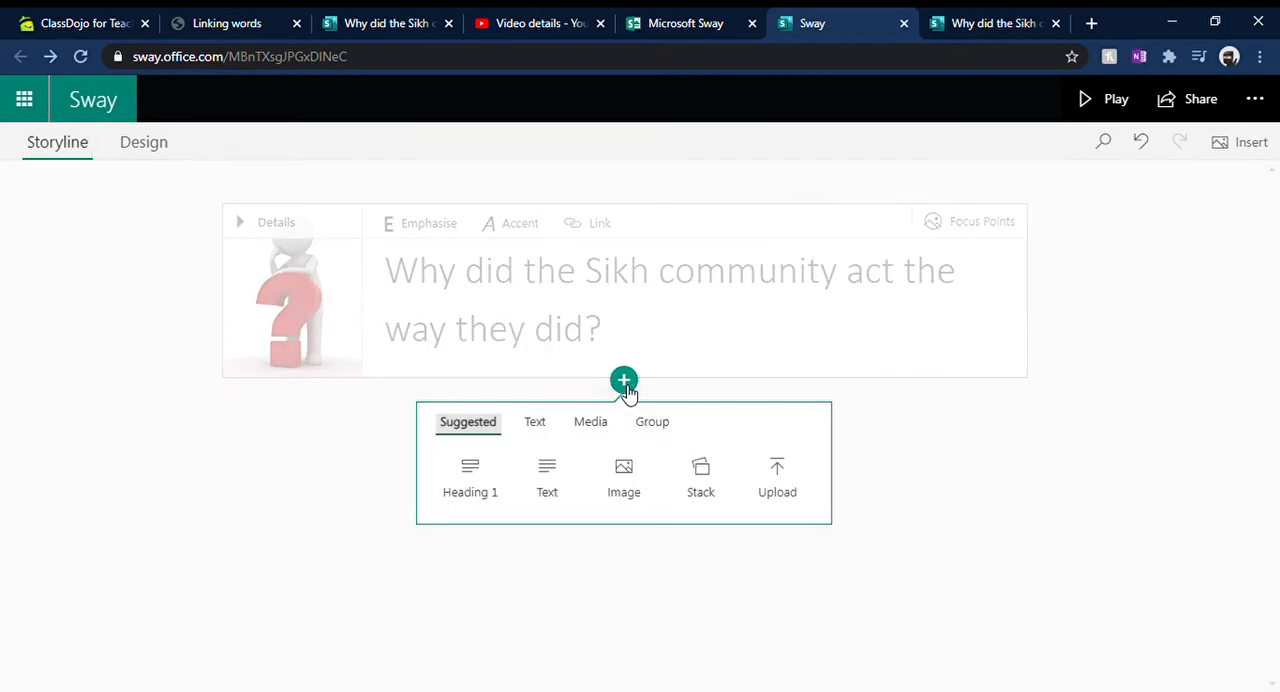
{"action": "left_click", "coordinate": [465, 477]}
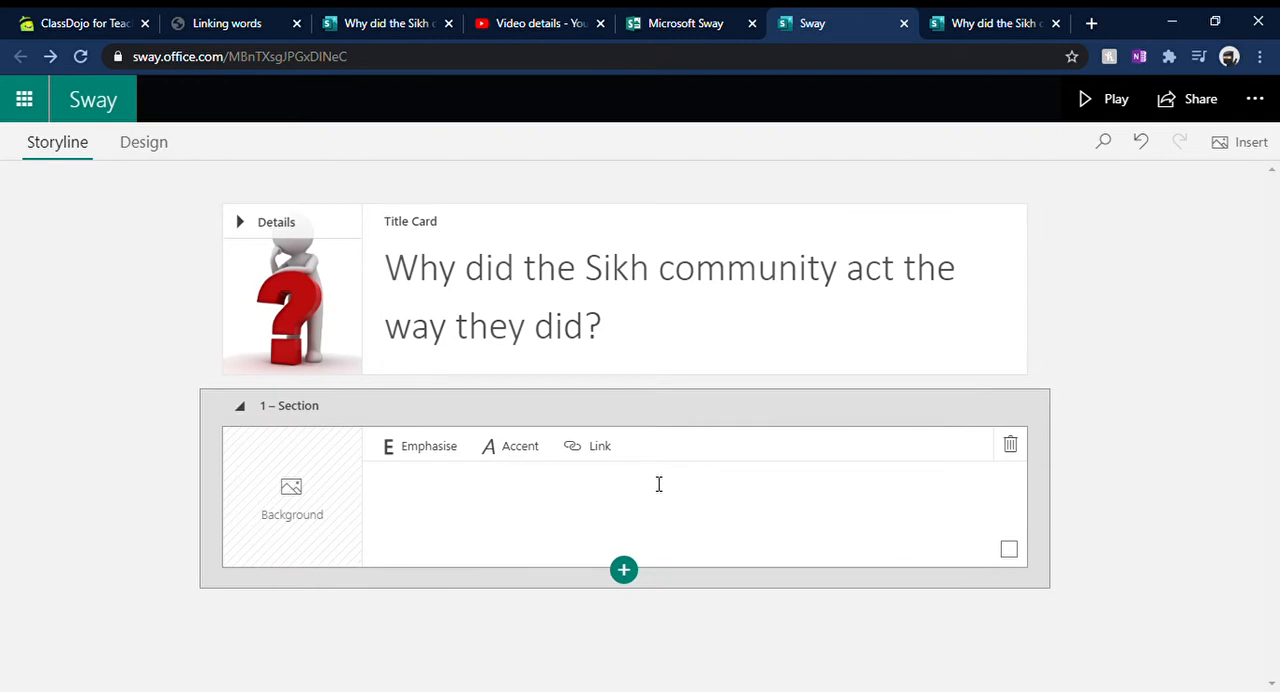
{"action": "left_click", "coordinate": [626, 489]}
{"action": "type", "text": "What actually h"}
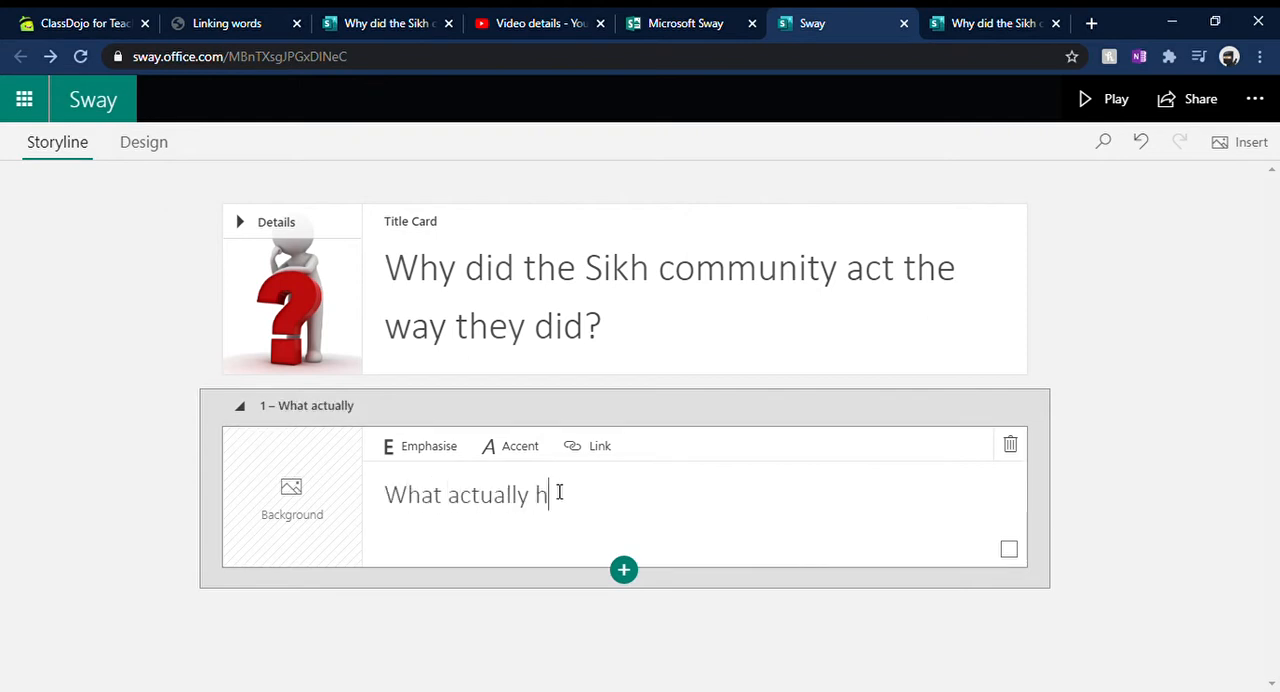
{"action": "type", "text": "appened in Ken"}
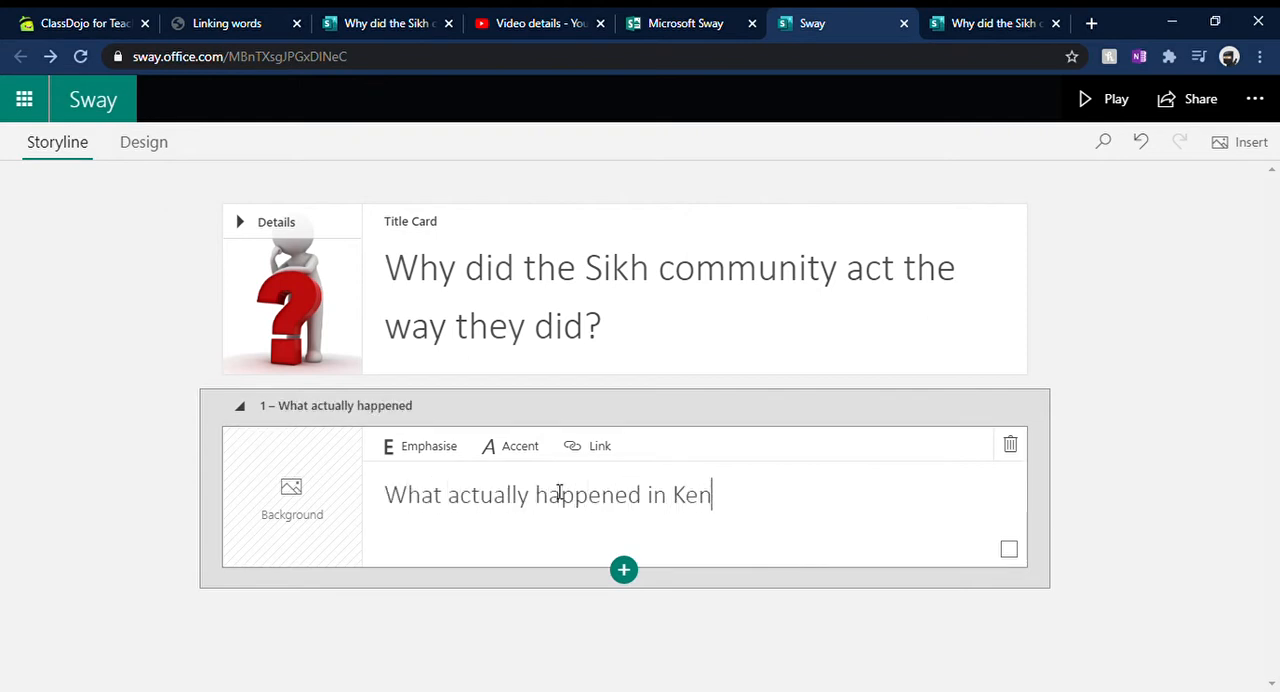
{"action": "type", "text": "t?"}
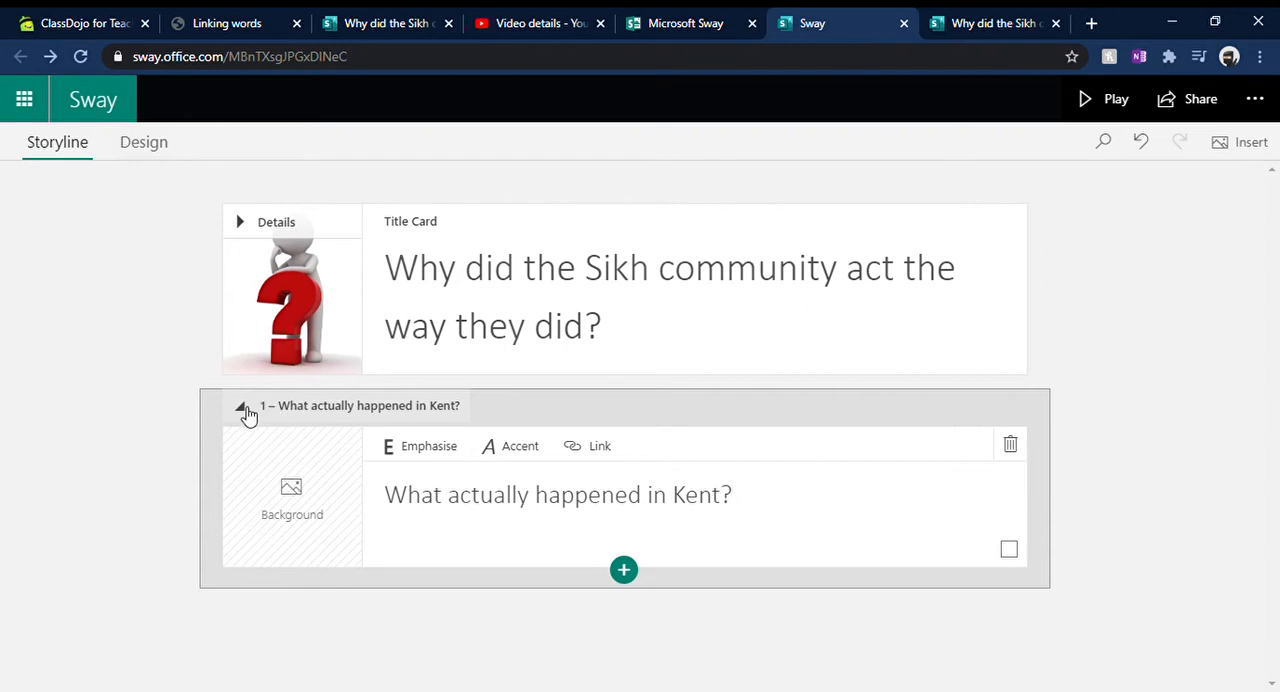
Step: Add a Text card below the Kent heading card, beginning with "This event all started just before the end of 2020."
{"action": "left_click", "coordinate": [621, 571]}
{"action": "left_click", "coordinate": [560, 652]}
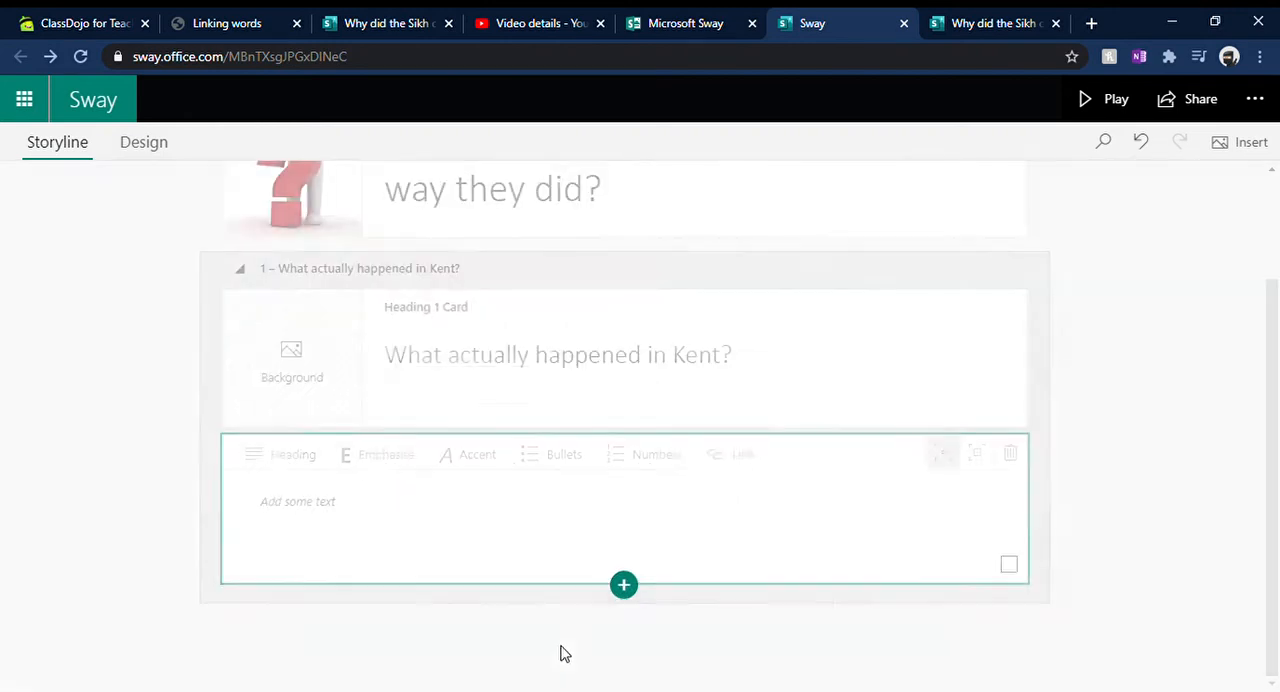
{"action": "left_click", "coordinate": [396, 518]}
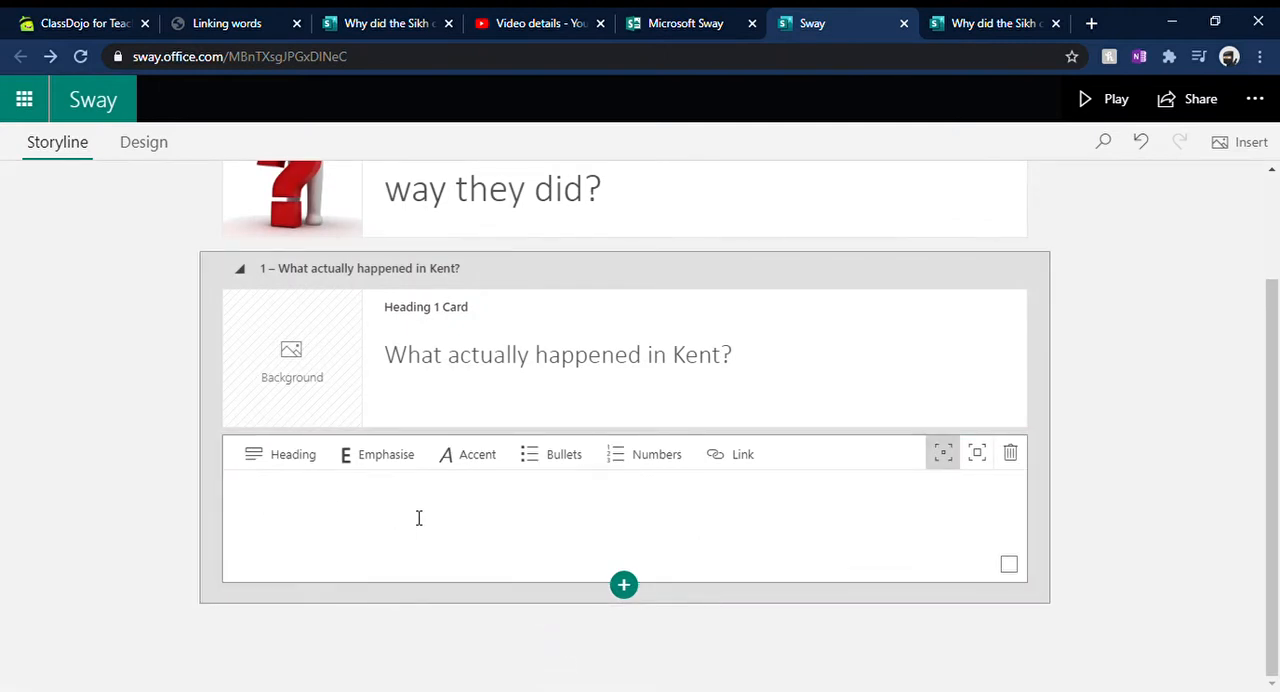
{"action": "type", "text": "This event"}
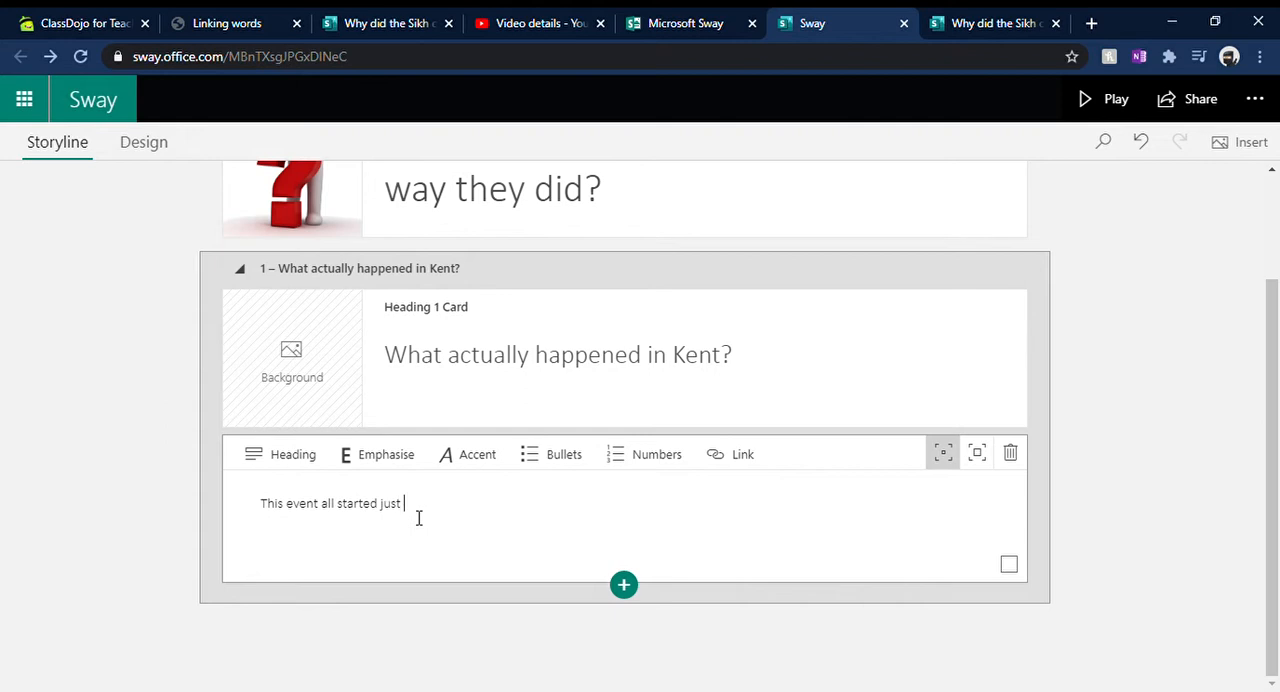
{"action": "type", "text": "all started just before the end of 2020. Due"}
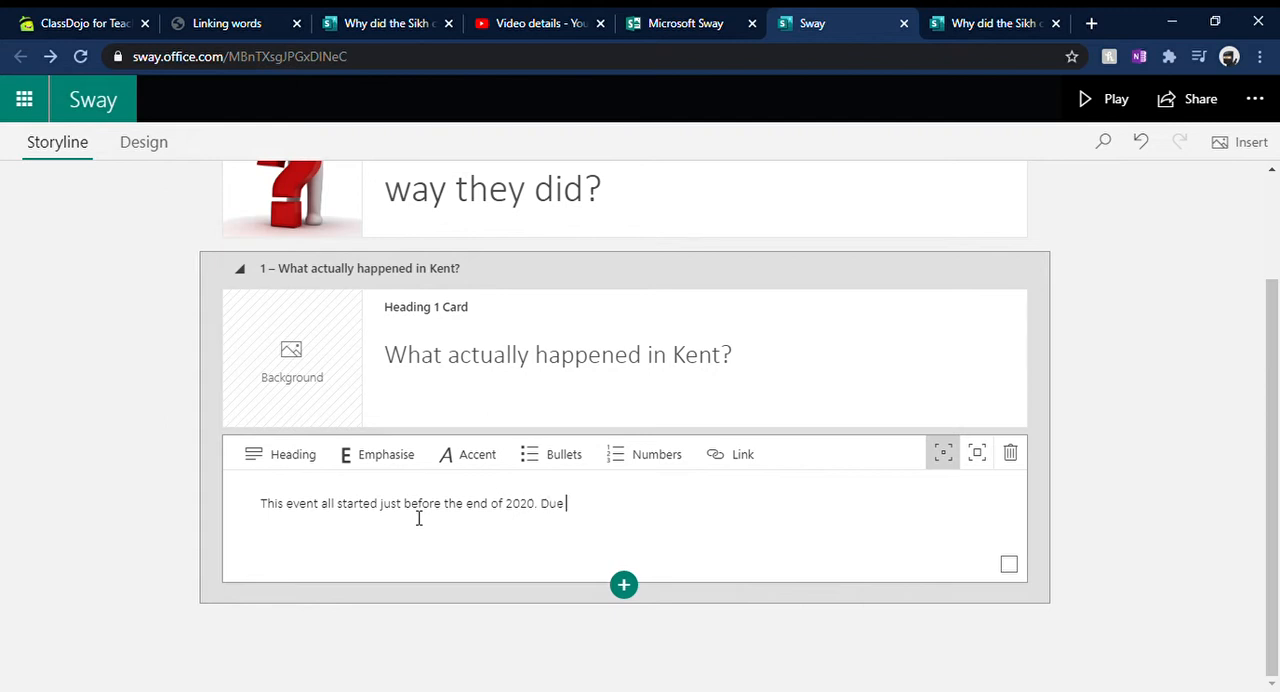
Step: Continue the card's text with "Due to concerns over Brexit and also a new variant of Covid-19 that was"
{"action": "type", "text": "to concerns over Brexit and"}
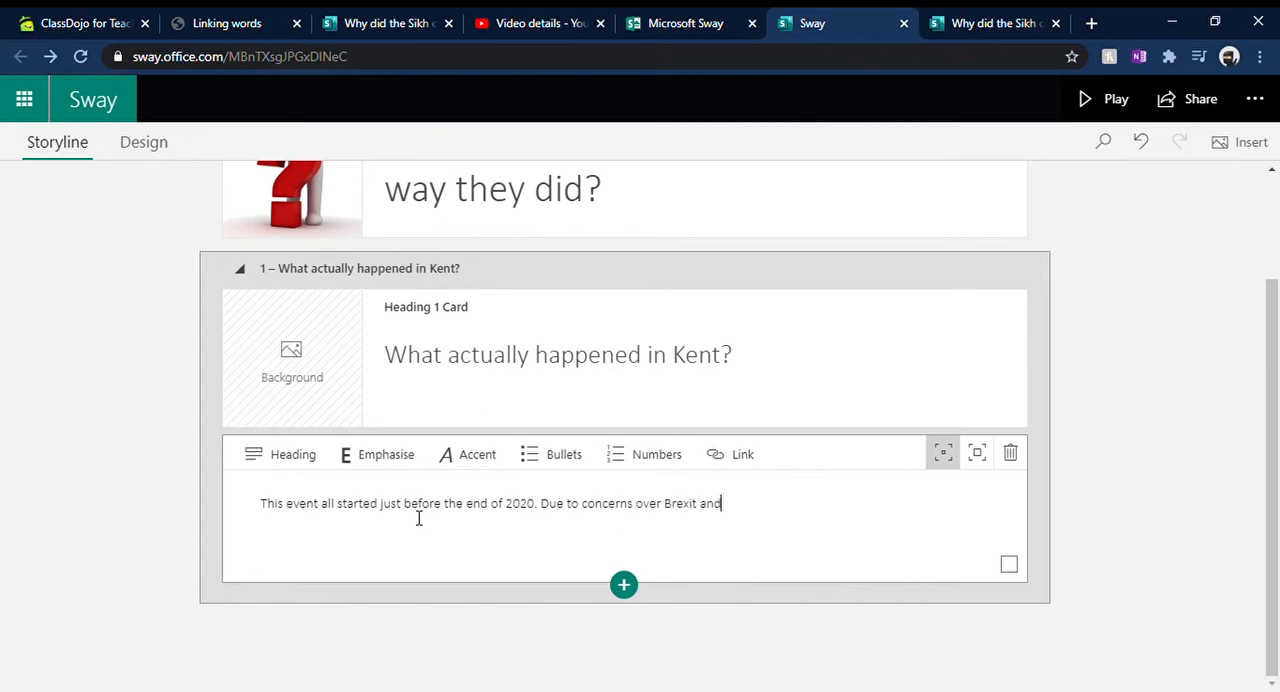
{"action": "type", "text": " also a new varient of"}
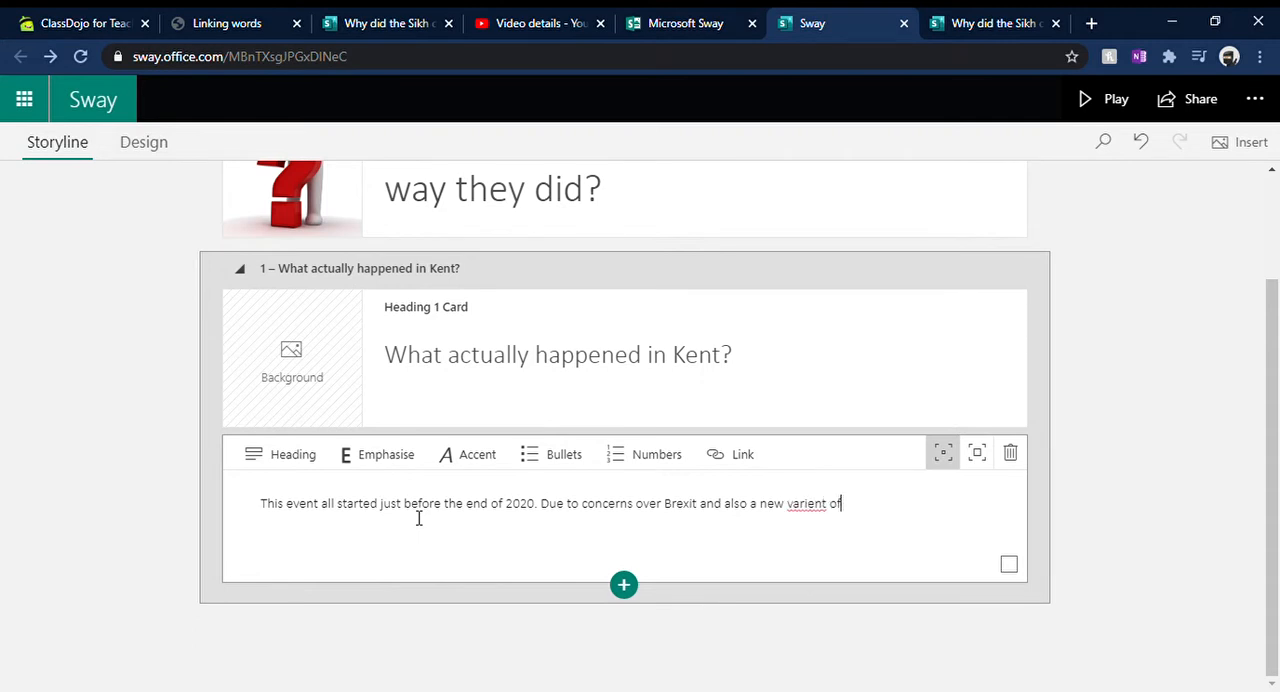
{"action": "key", "text": "BackSpace"}
{"action": "key", "text": "BackSpace"}
{"action": "key", "text": "BackSpace"}
{"action": "key", "text": "BackSpace"}
{"action": "type", "text": "ant"}
{"action": "type", "text": "hat was "}
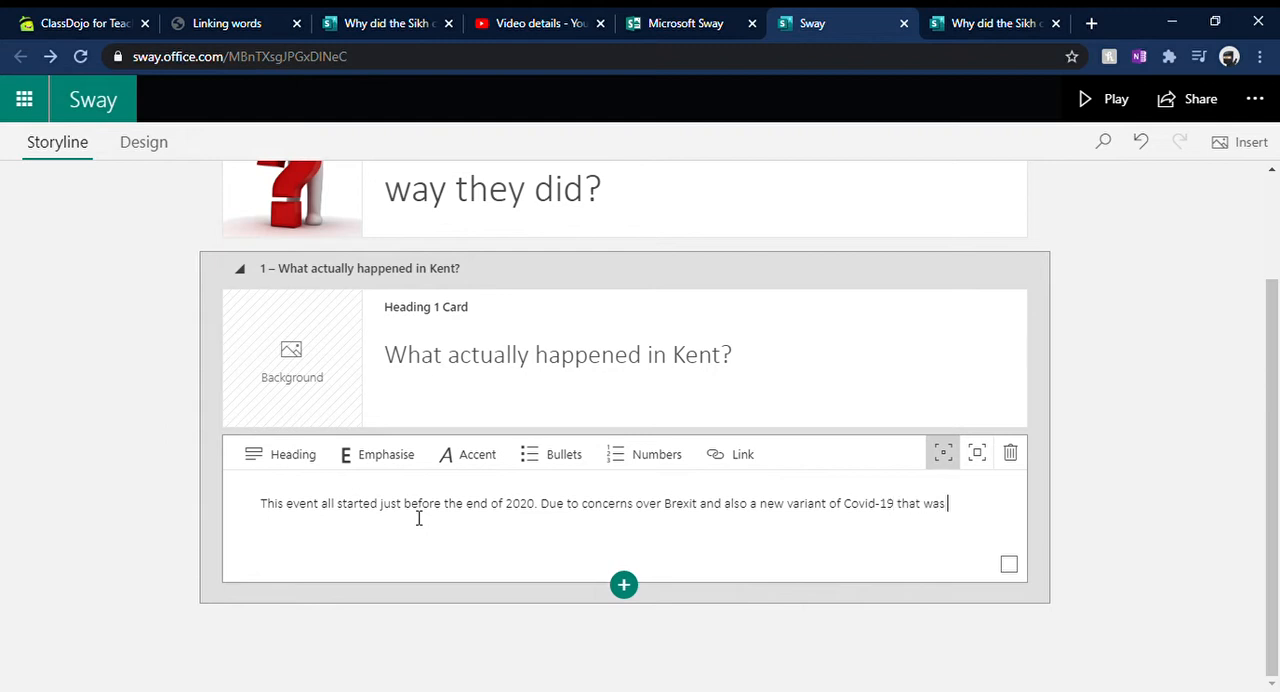
{"action": "type", "text": "discovered in Enfgl"}
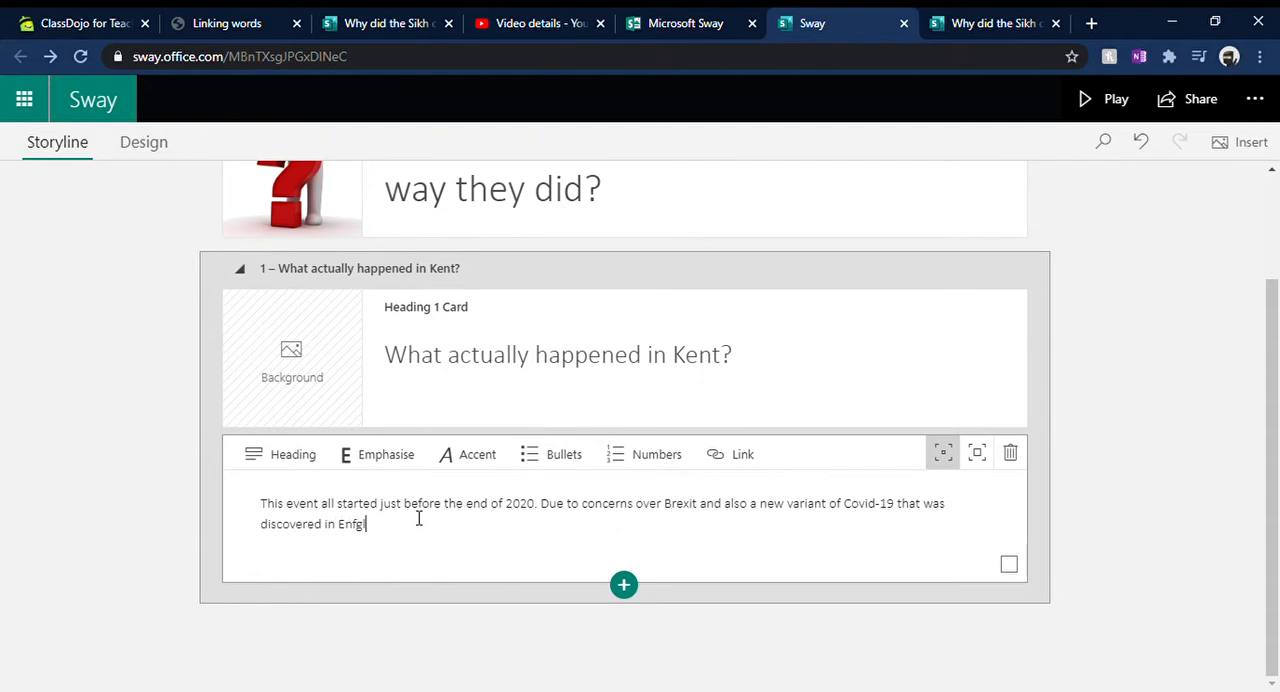
{"action": "key", "text": "BackSpace"}
{"action": "key", "text": "BackSpace"}
{"action": "key", "text": "BackSpace"}
{"action": "type", "text": "gland, many count"}
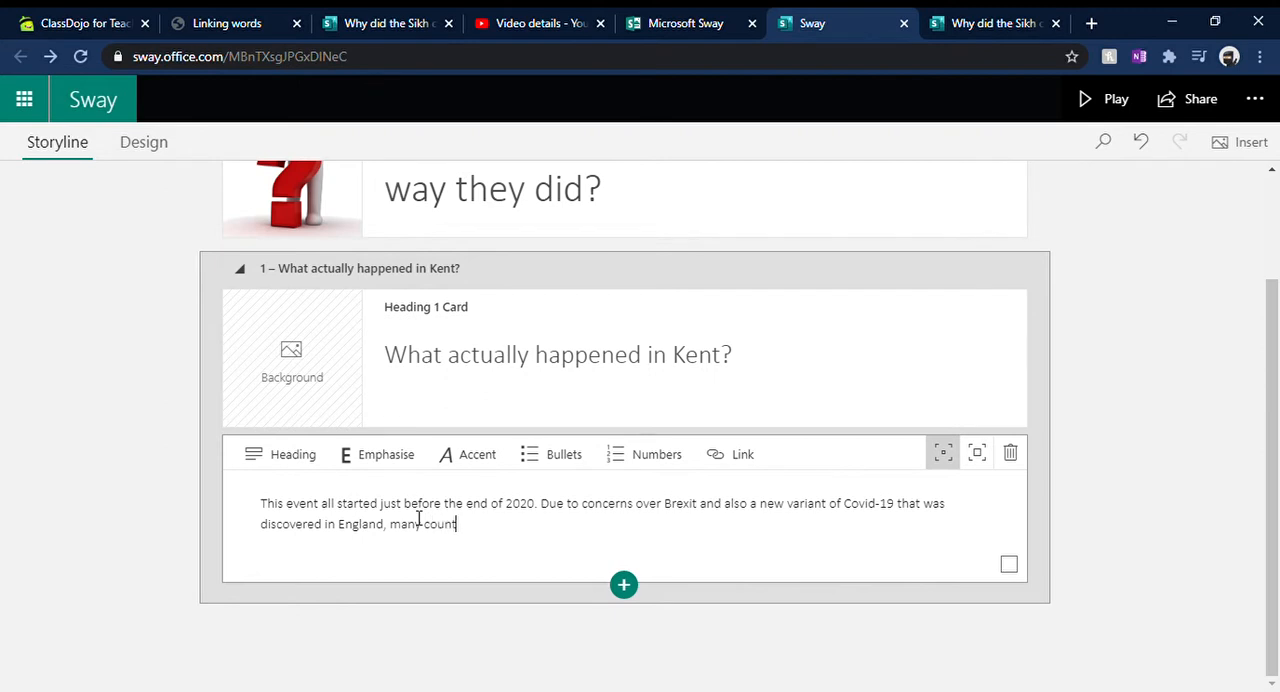
{"action": "type", "text": "ries across the world"}
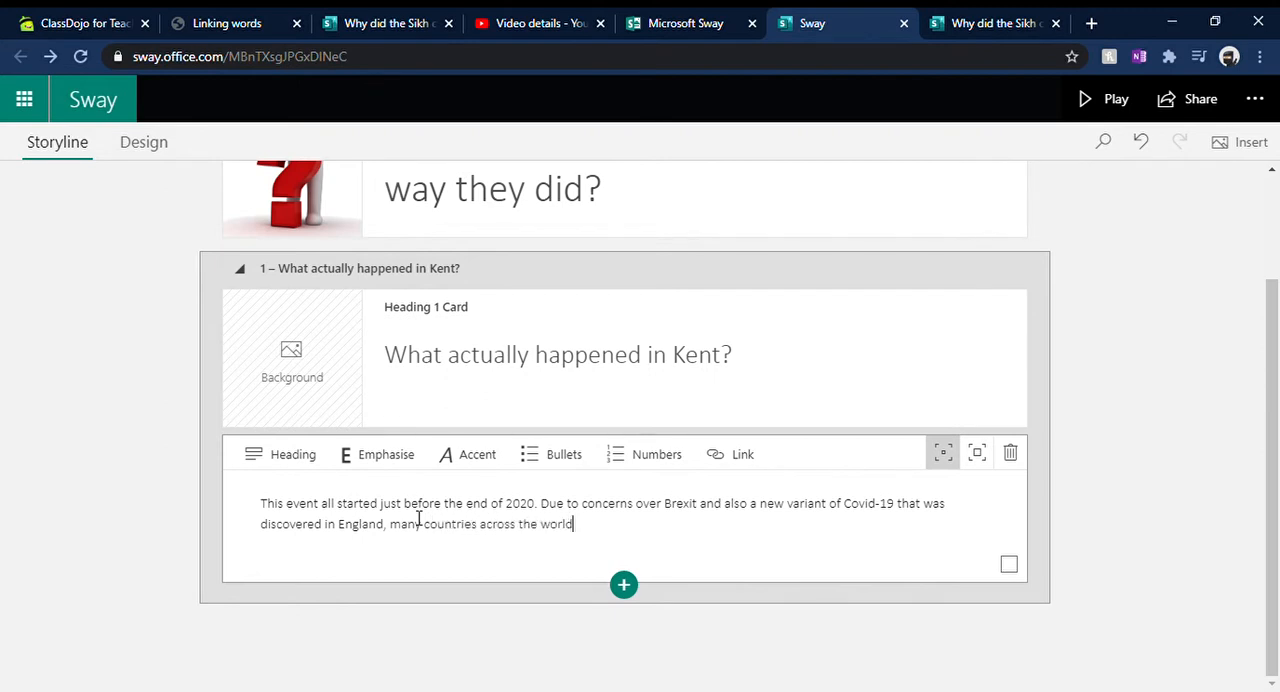
{"action": "type", "text": " closed their borders with "}
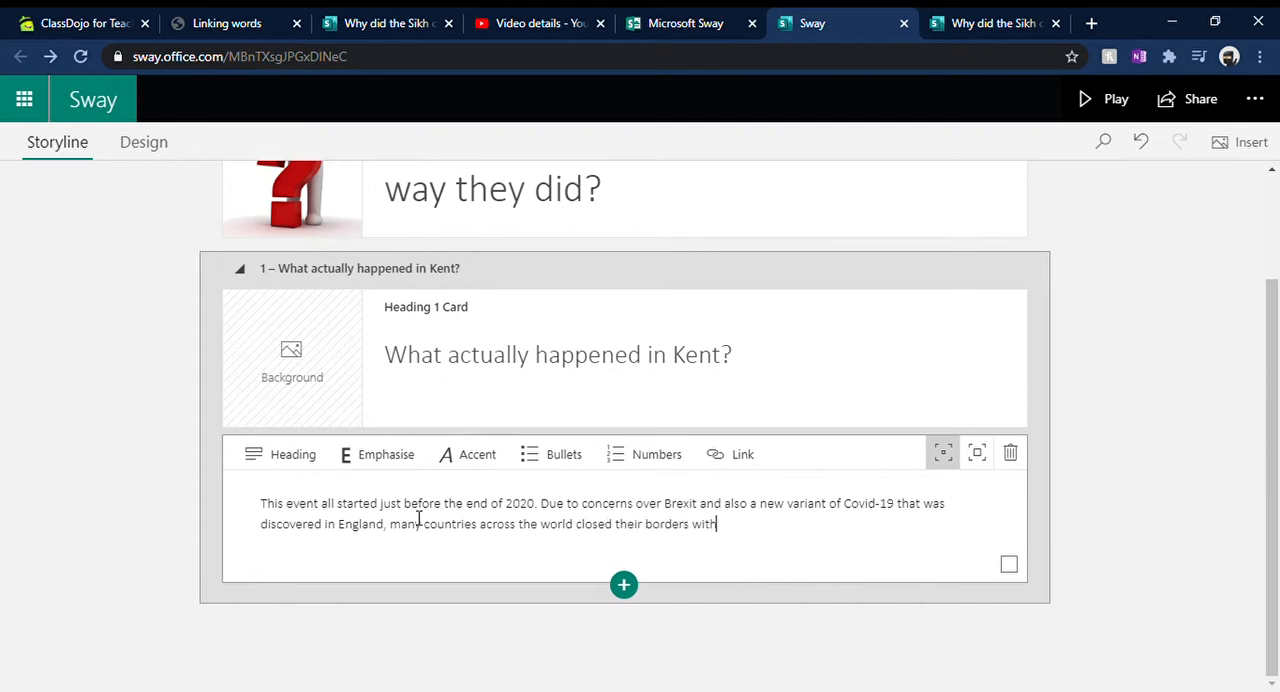
{"action": "type", "text": "the Unk"}
{"action": "type", "text": "don"}
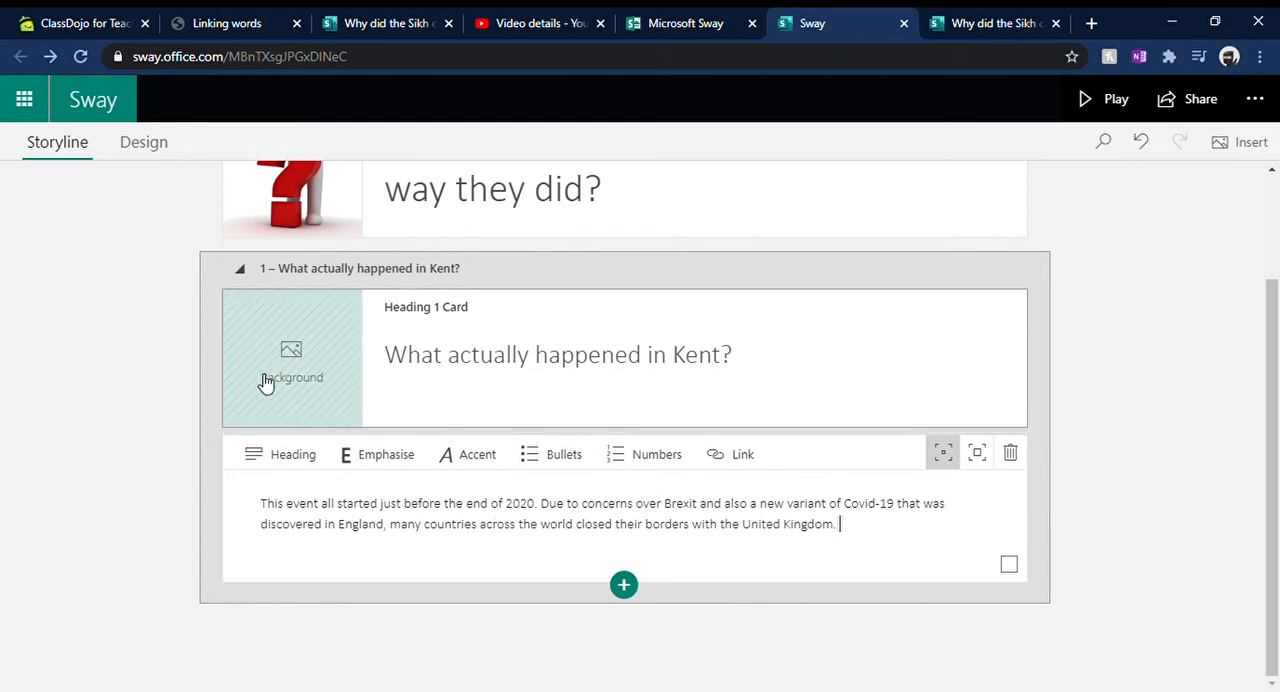
Step: Search images for "United Kingdom" and add the plain 1200 x 2076 map as the Kent heading card's background
{"action": "left_click", "coordinate": [305, 362]}
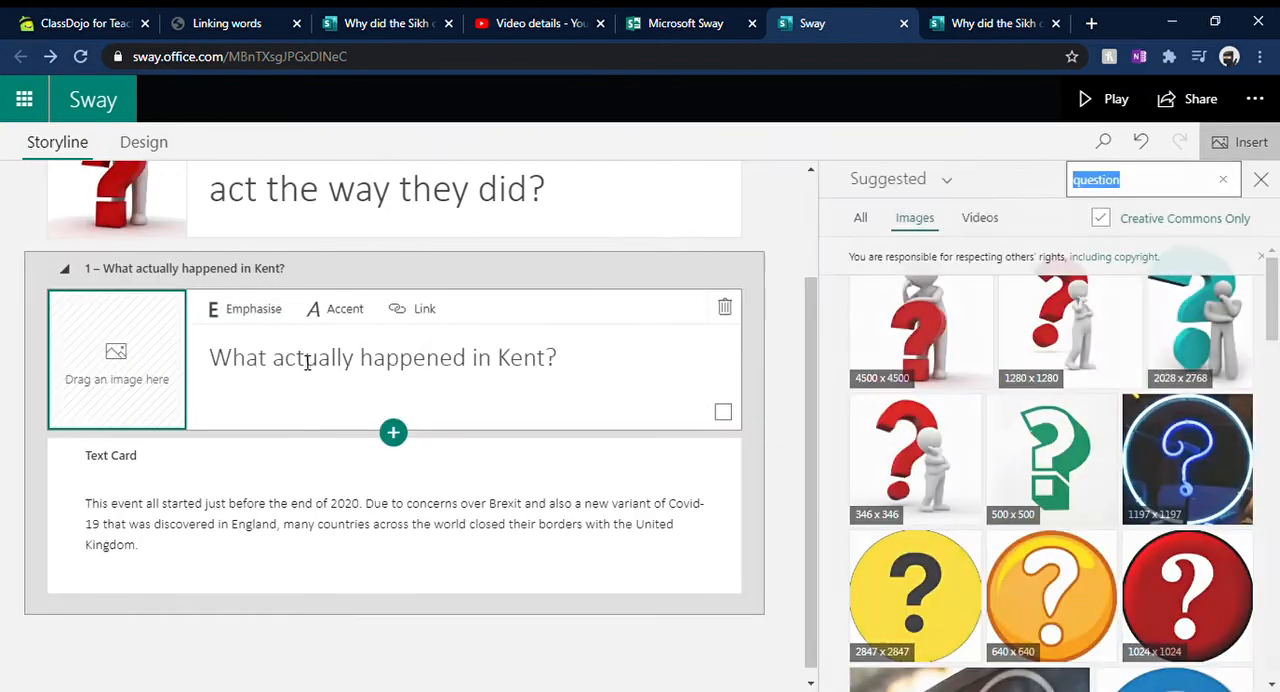
{"action": "left_click", "coordinate": [1221, 183]}
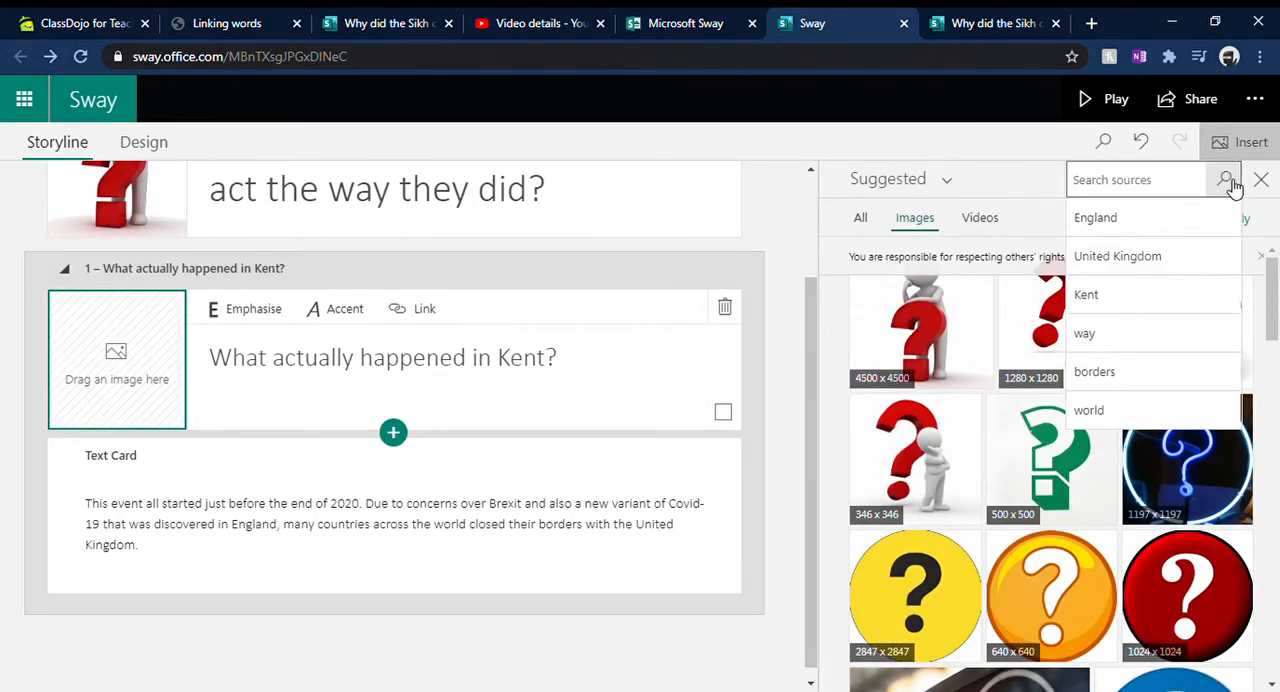
{"action": "type", "text": "United Kingdom"}
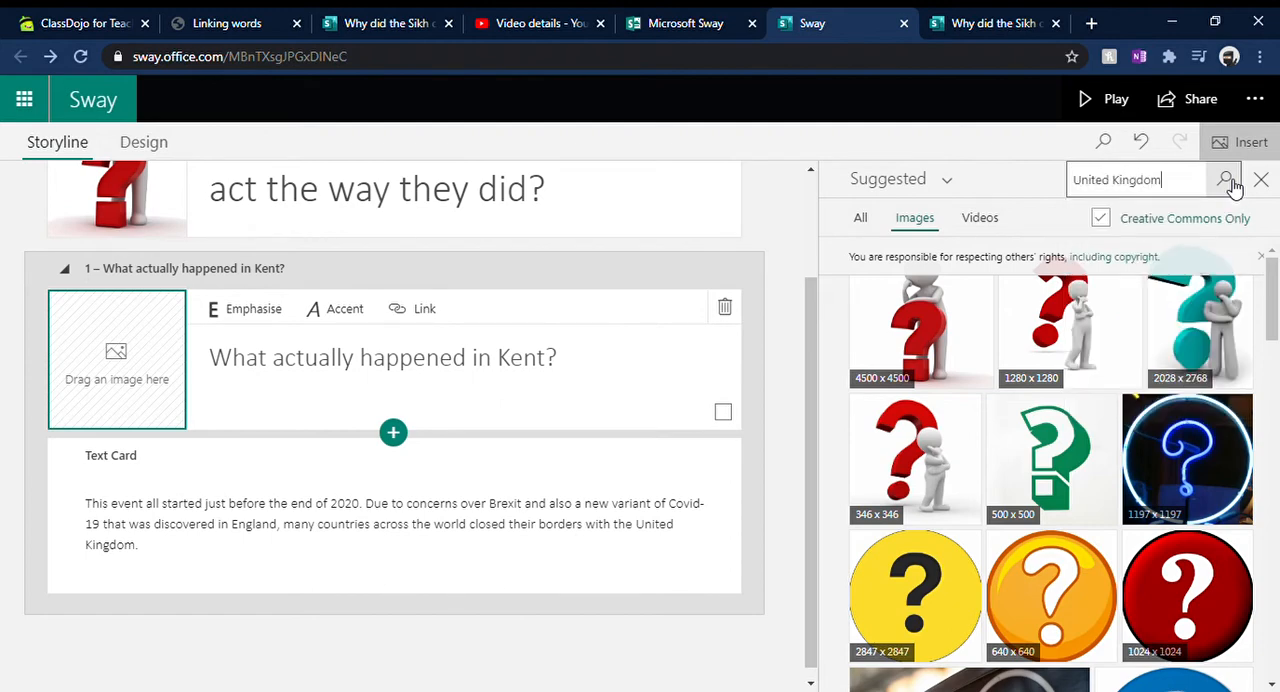
{"action": "left_click", "coordinate": [1229, 181]}
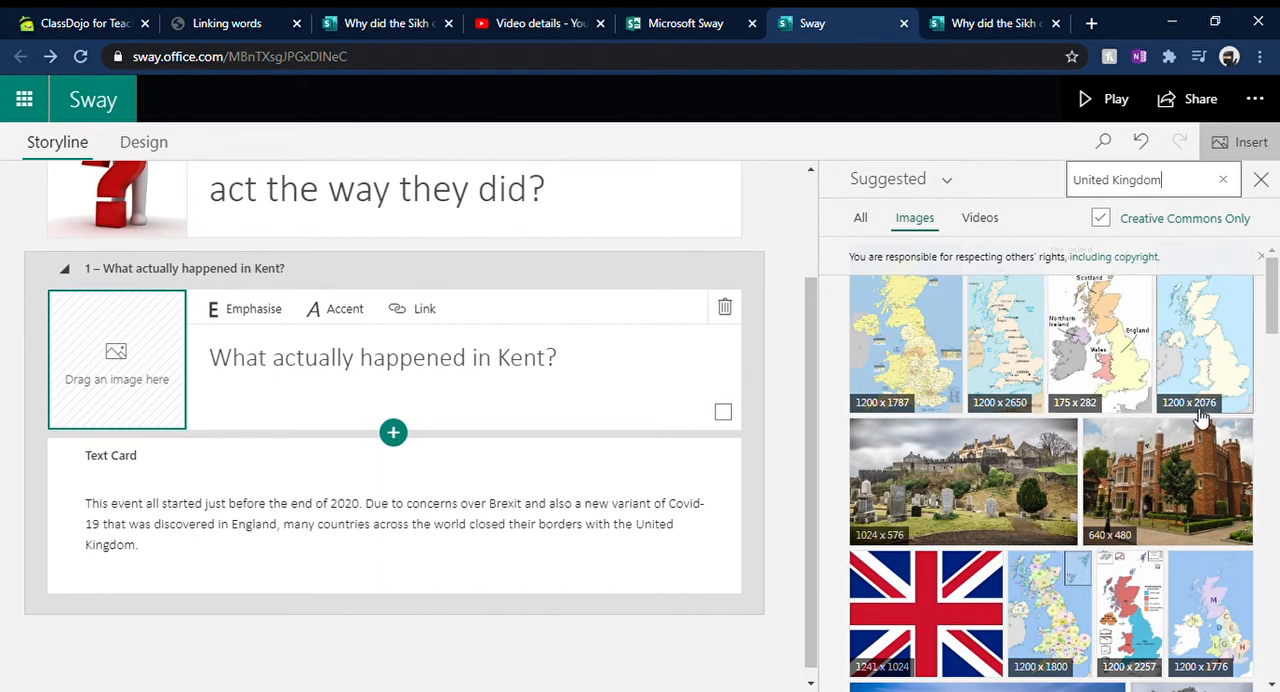
{"action": "left_click", "coordinate": [1202, 351]}
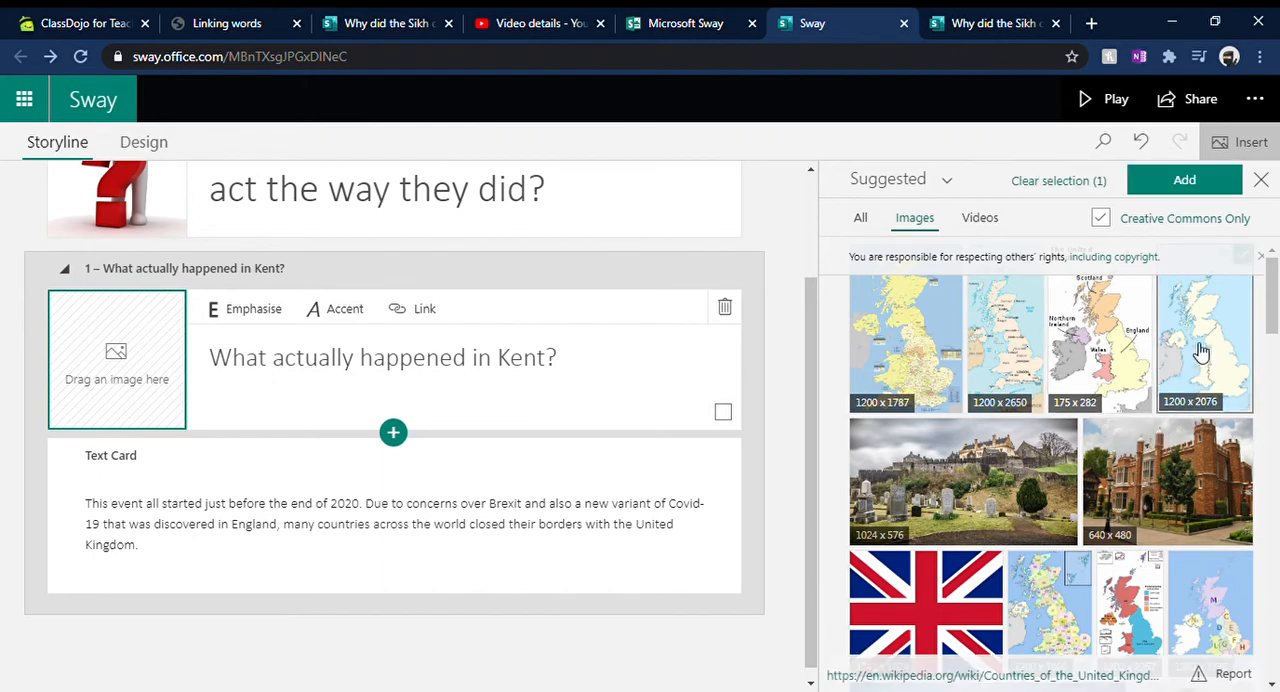
{"action": "left_click", "coordinate": [1184, 182]}
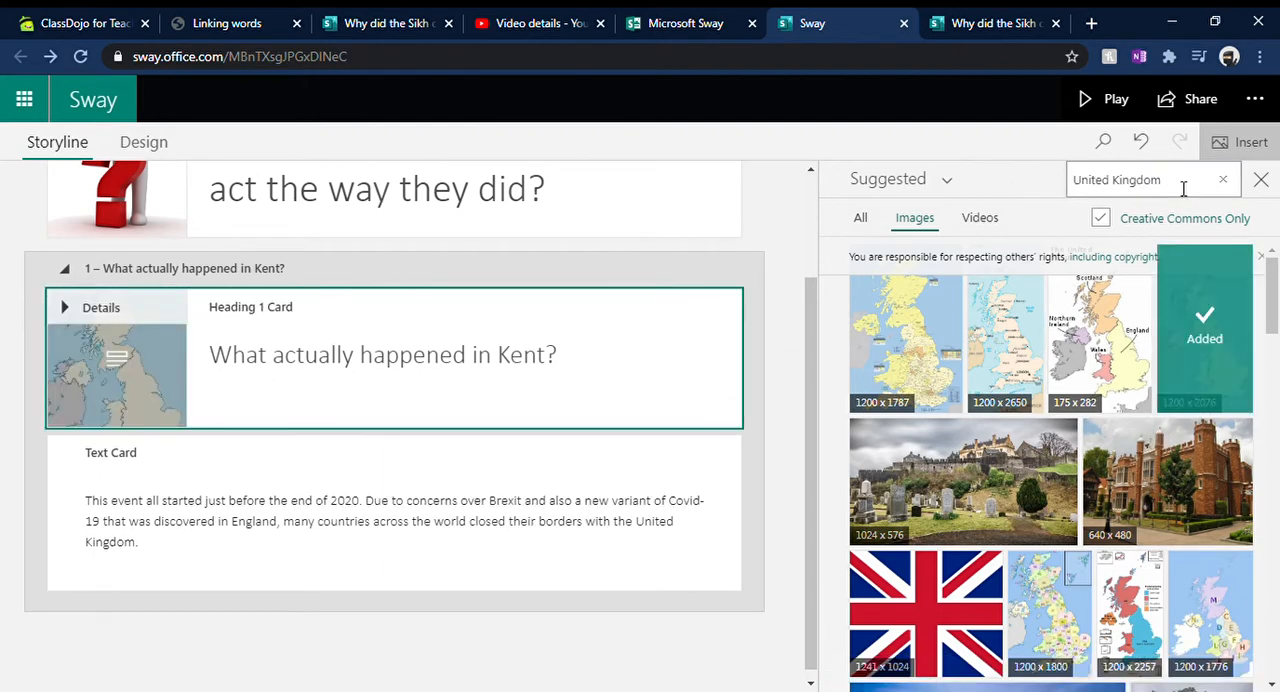
{"action": "left_click", "coordinate": [1262, 178]}
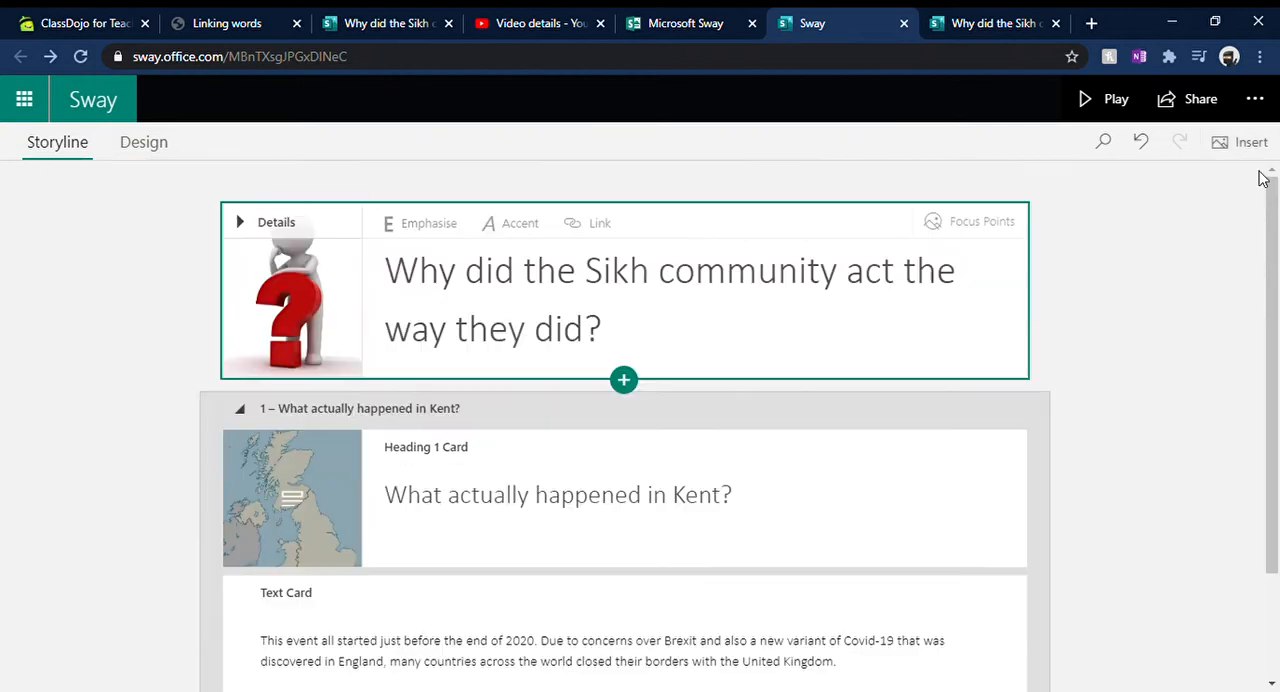
Step: Try a focus point on south-east England in the heading card's map, and mark the entire image as important instead
{"action": "left_click", "coordinate": [313, 503]}
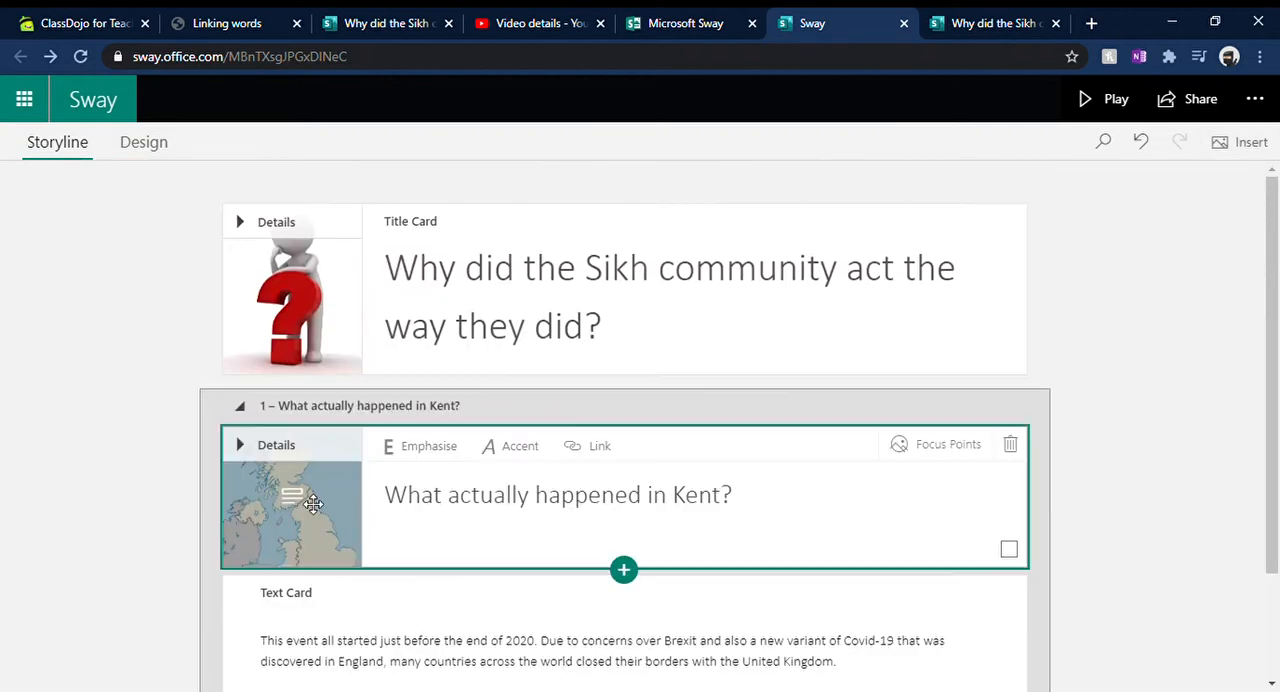
{"action": "left_click", "coordinate": [943, 455]}
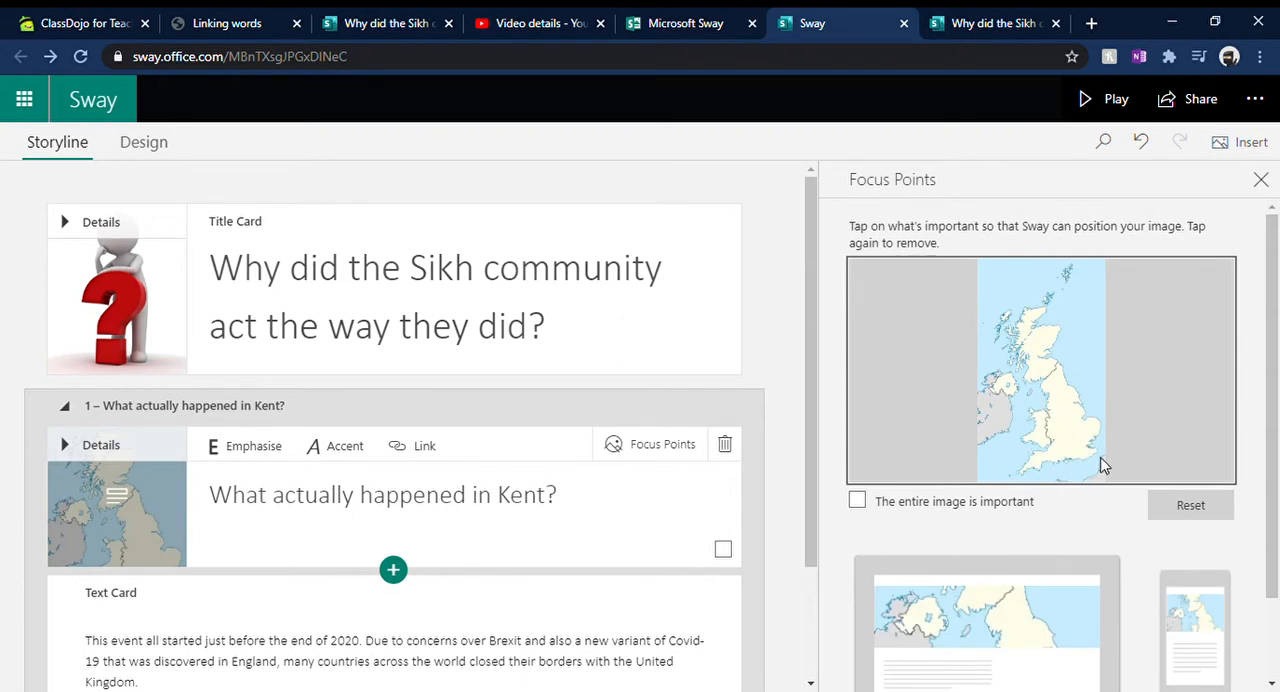
{"action": "left_click", "coordinate": [1080, 444]}
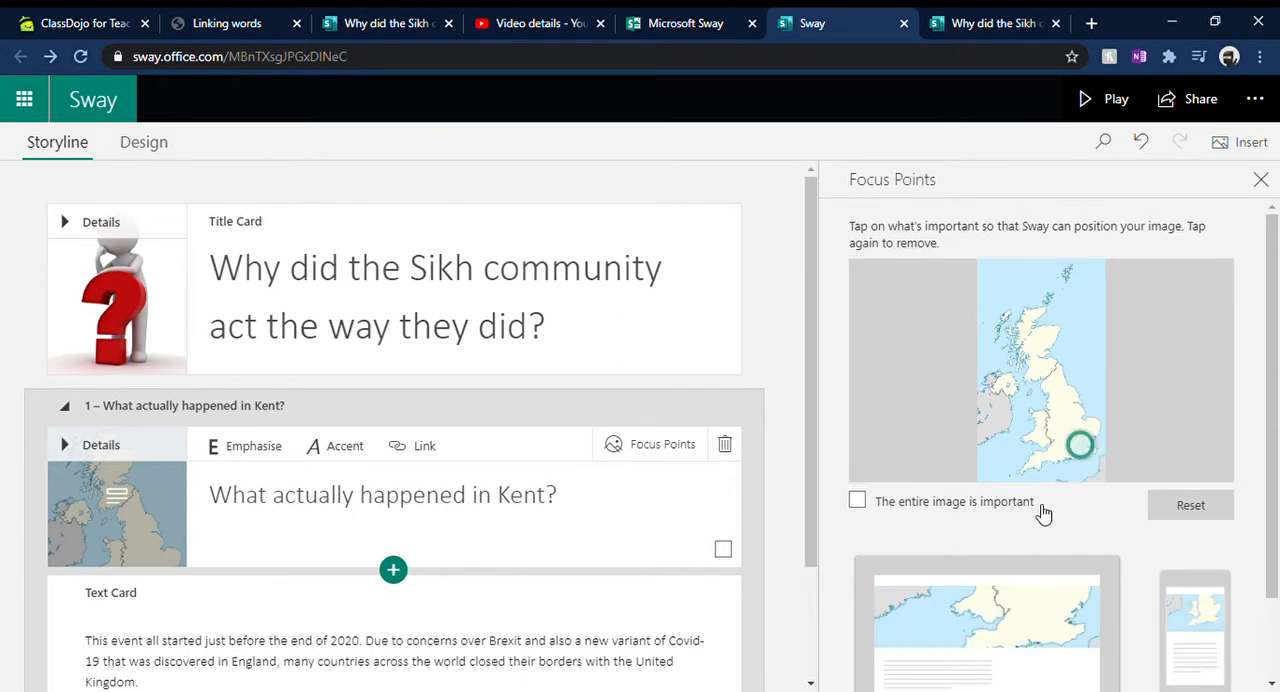
{"action": "left_click", "coordinate": [908, 506]}
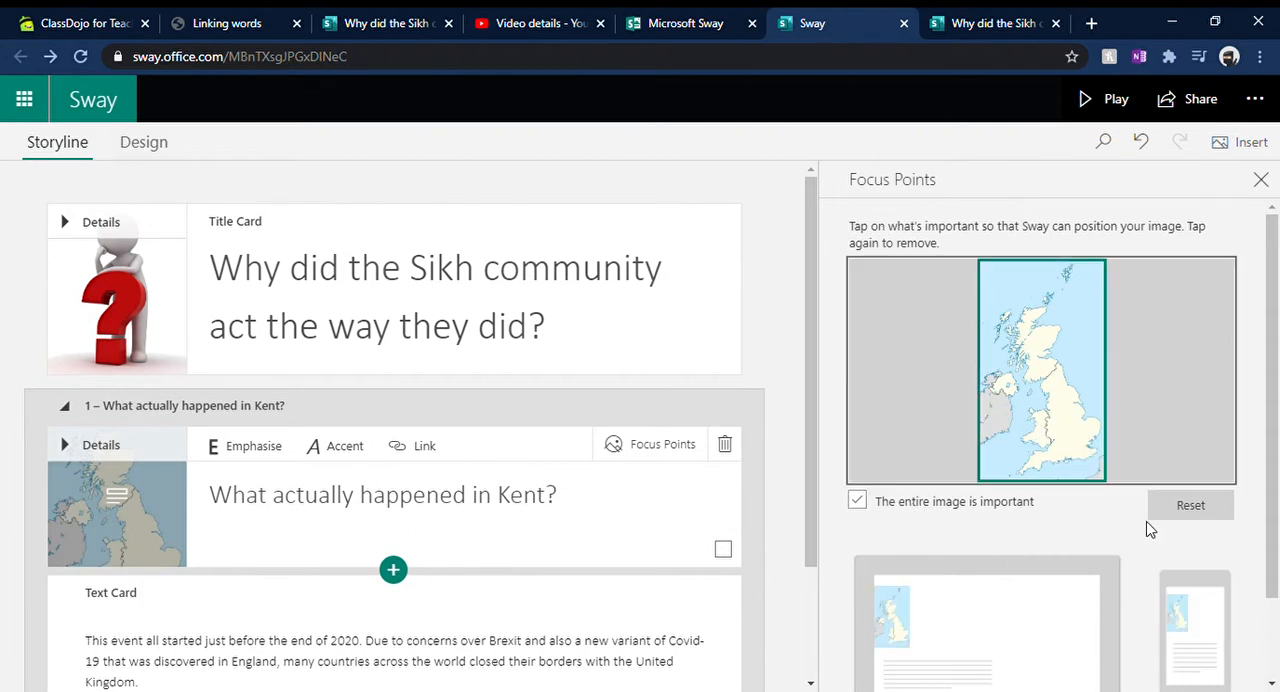
{"action": "left_click", "coordinate": [1262, 180]}
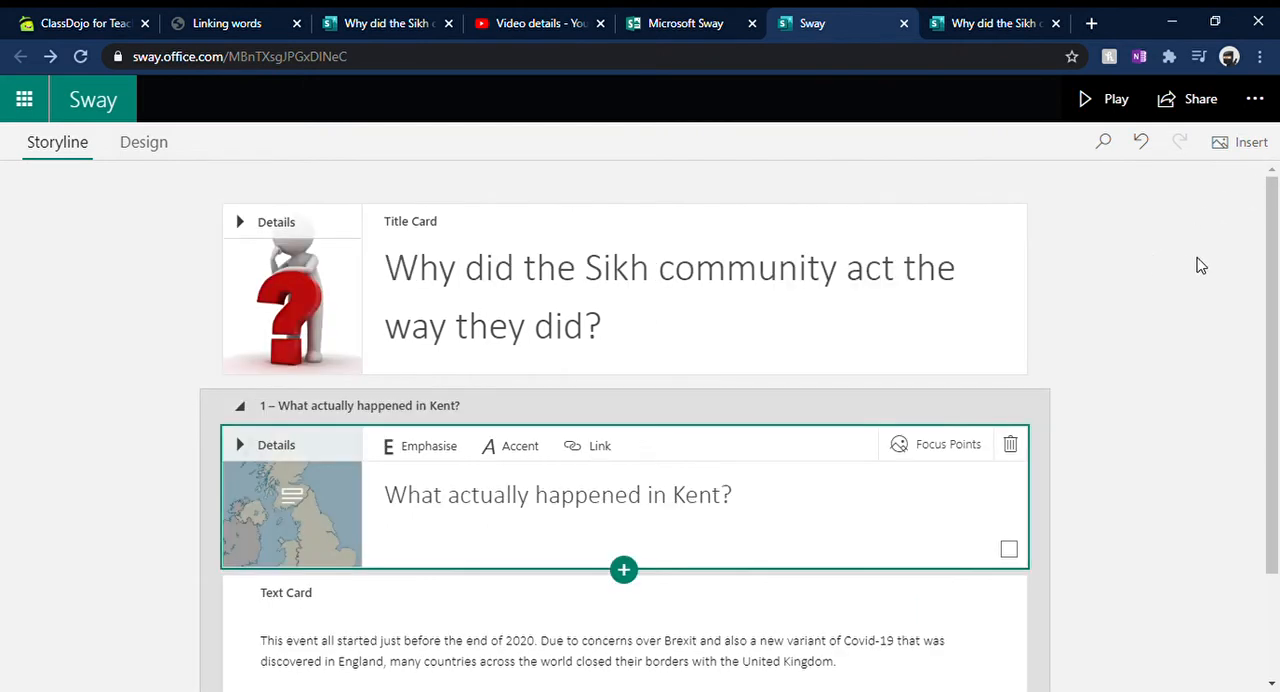
{"action": "left_click", "coordinate": [1131, 300]}
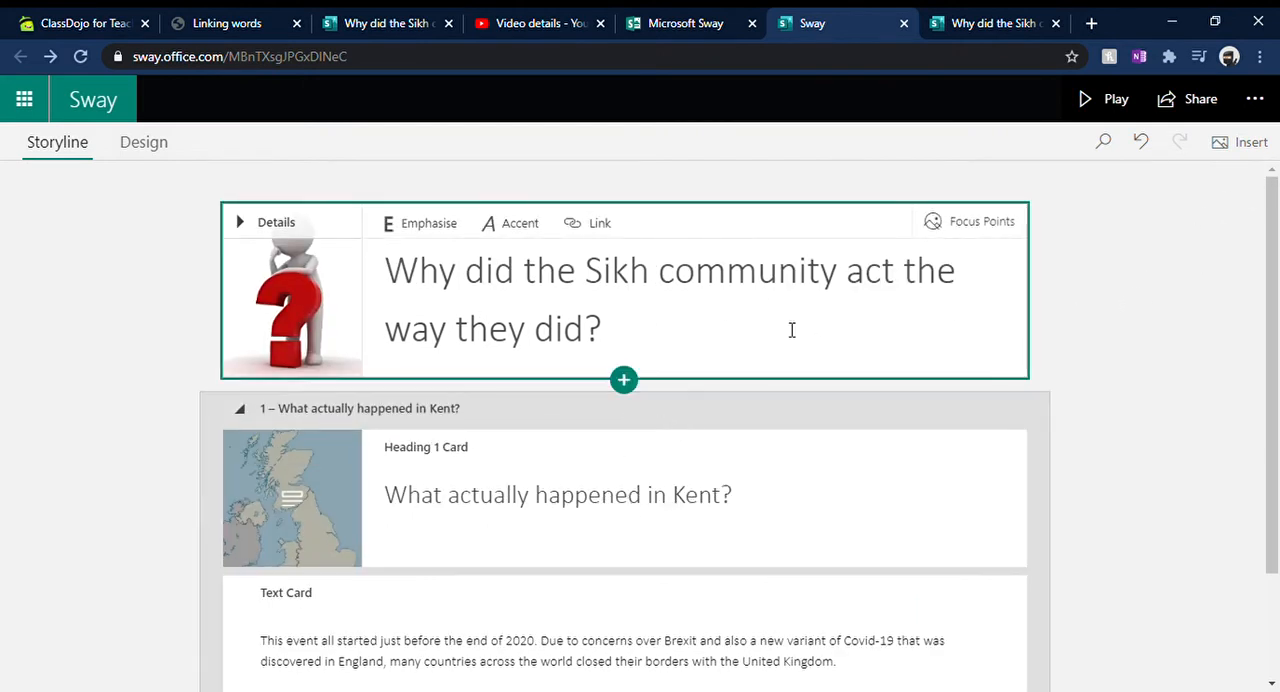
Step: Play the Sway to review the title, map background, Kent heading and text, and return to editing
{"action": "left_click", "coordinate": [1116, 100]}
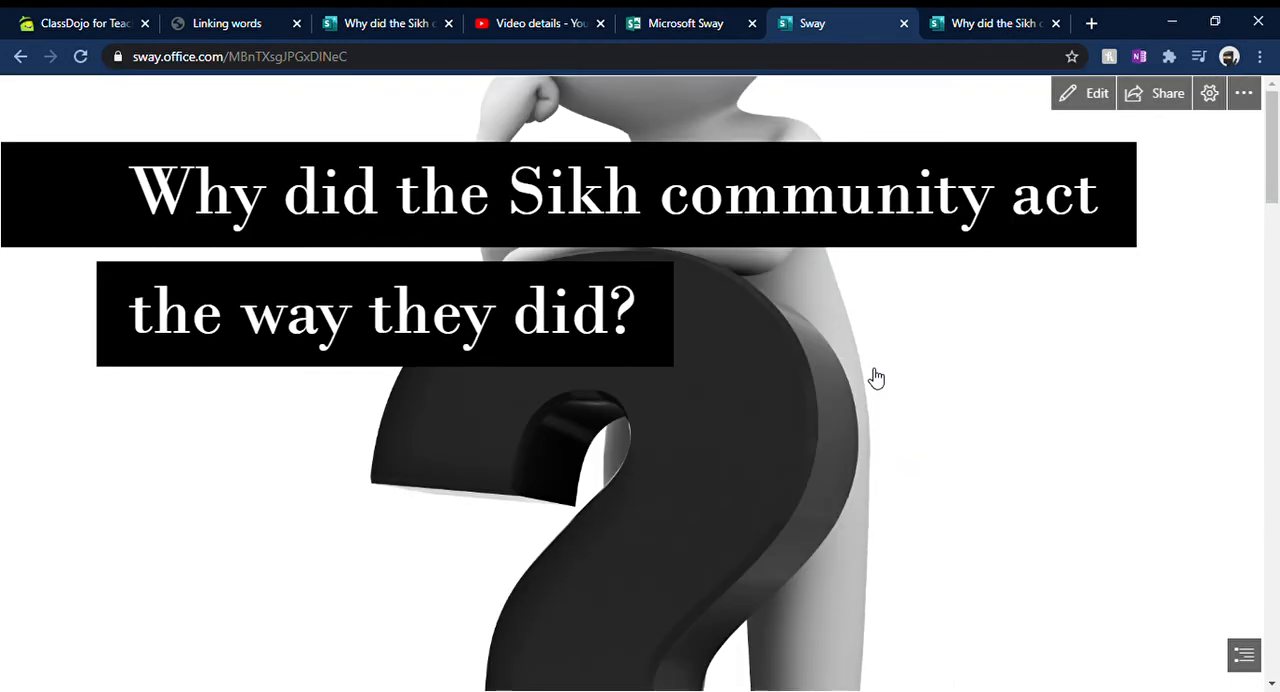
{"action": "scroll", "coordinate": [675, 286], "scroll_direction": "down", "scroll_amount": 3}
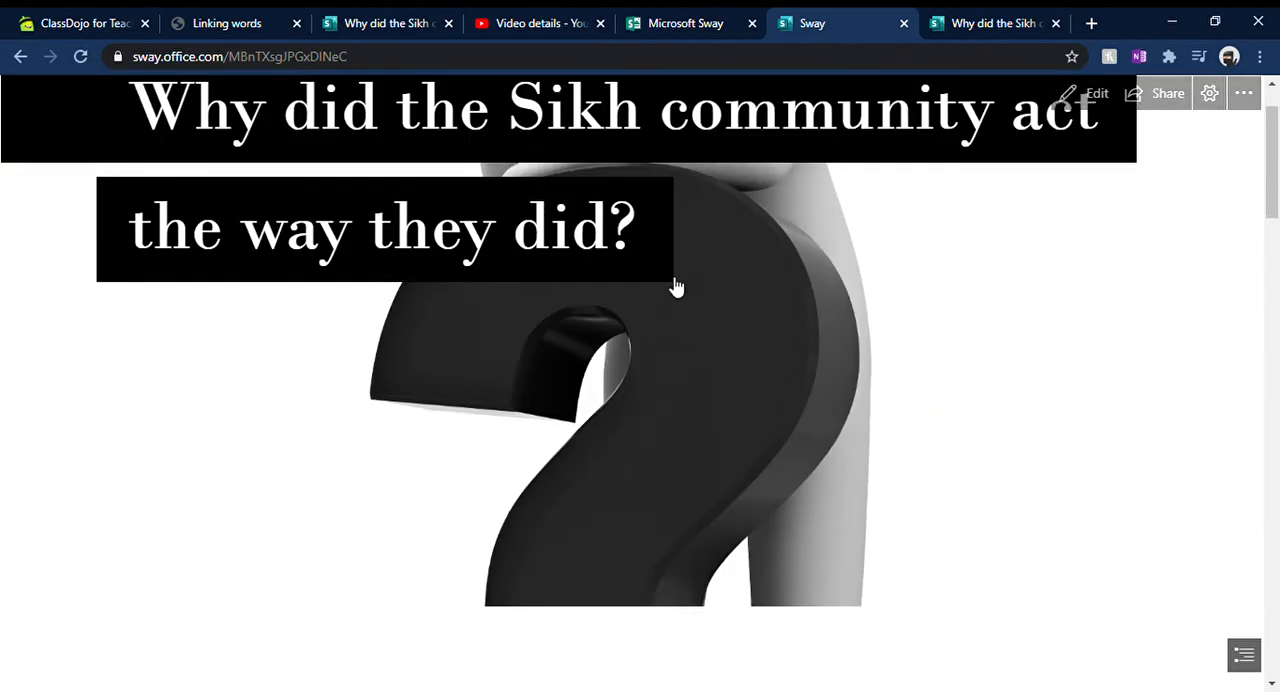
{"action": "scroll", "coordinate": [678, 286], "scroll_direction": "down", "scroll_amount": 3}
{"action": "scroll", "coordinate": [680, 266], "scroll_direction": "down", "scroll_amount": 4}
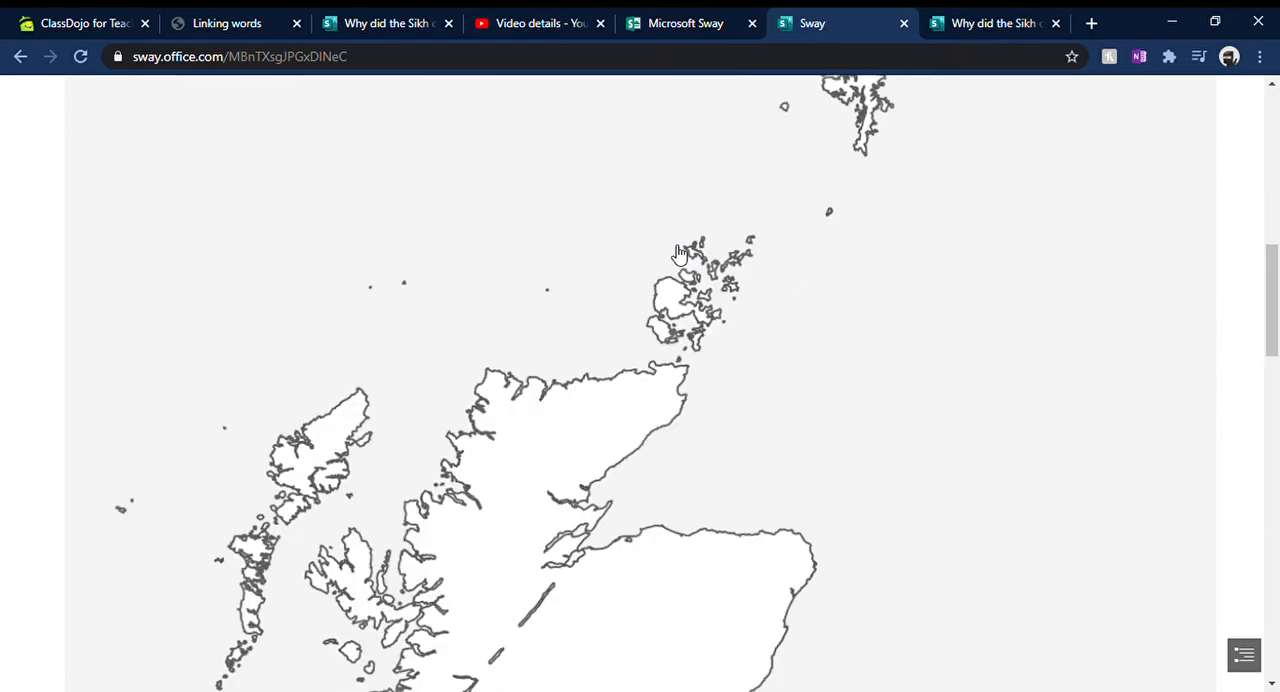
{"action": "scroll", "coordinate": [678, 250], "scroll_direction": "down", "scroll_amount": 10}
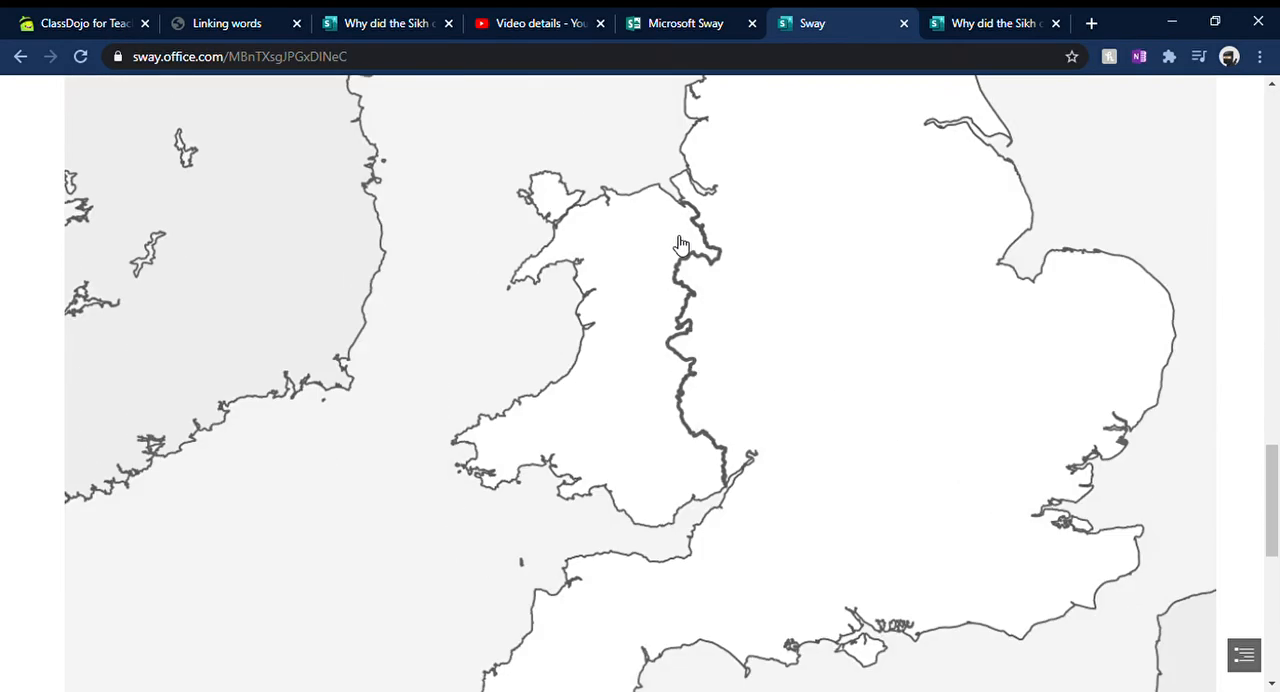
{"action": "scroll", "coordinate": [615, 350], "scroll_direction": "up", "scroll_amount": 5}
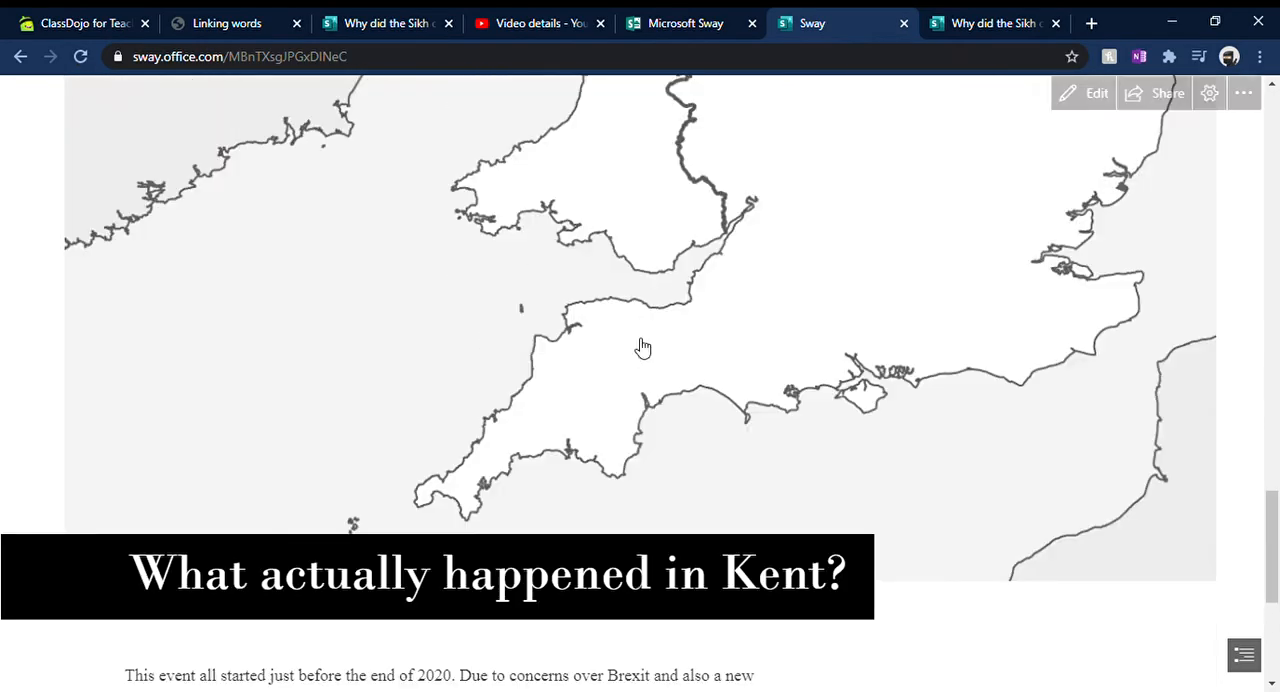
{"action": "scroll", "coordinate": [631, 352], "scroll_direction": "down", "scroll_amount": 5}
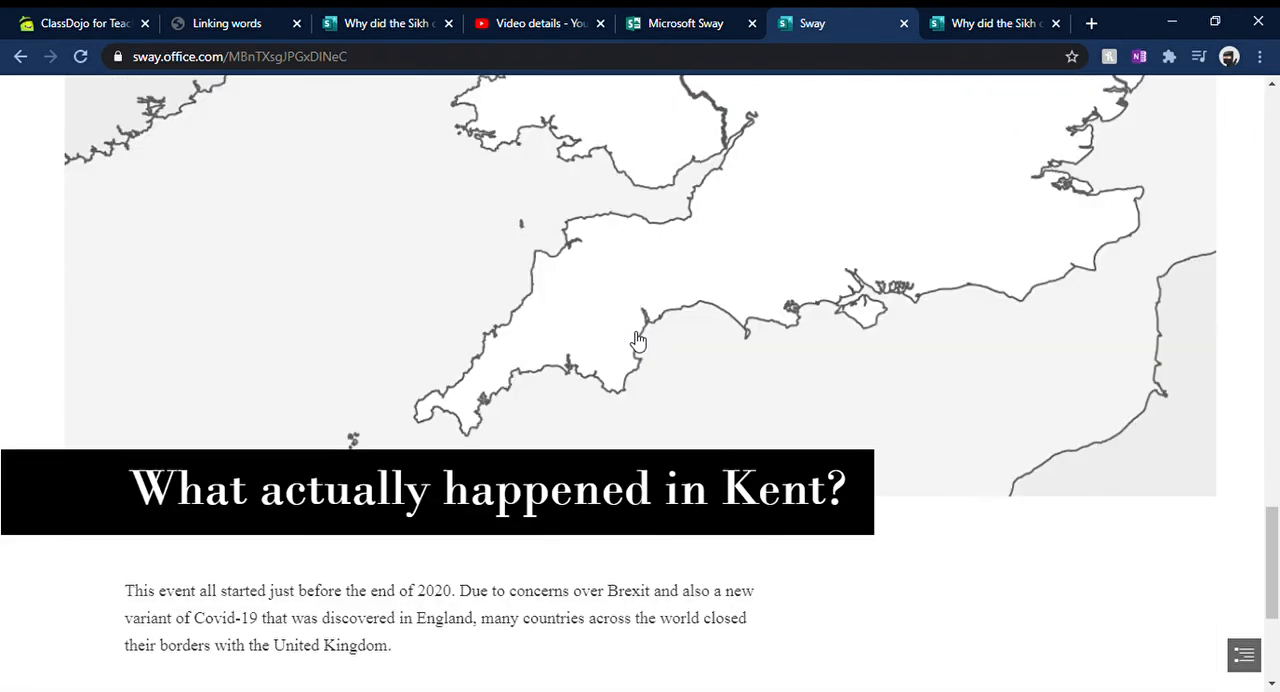
{"action": "scroll", "coordinate": [506, 471], "scroll_direction": "down", "scroll_amount": 4}
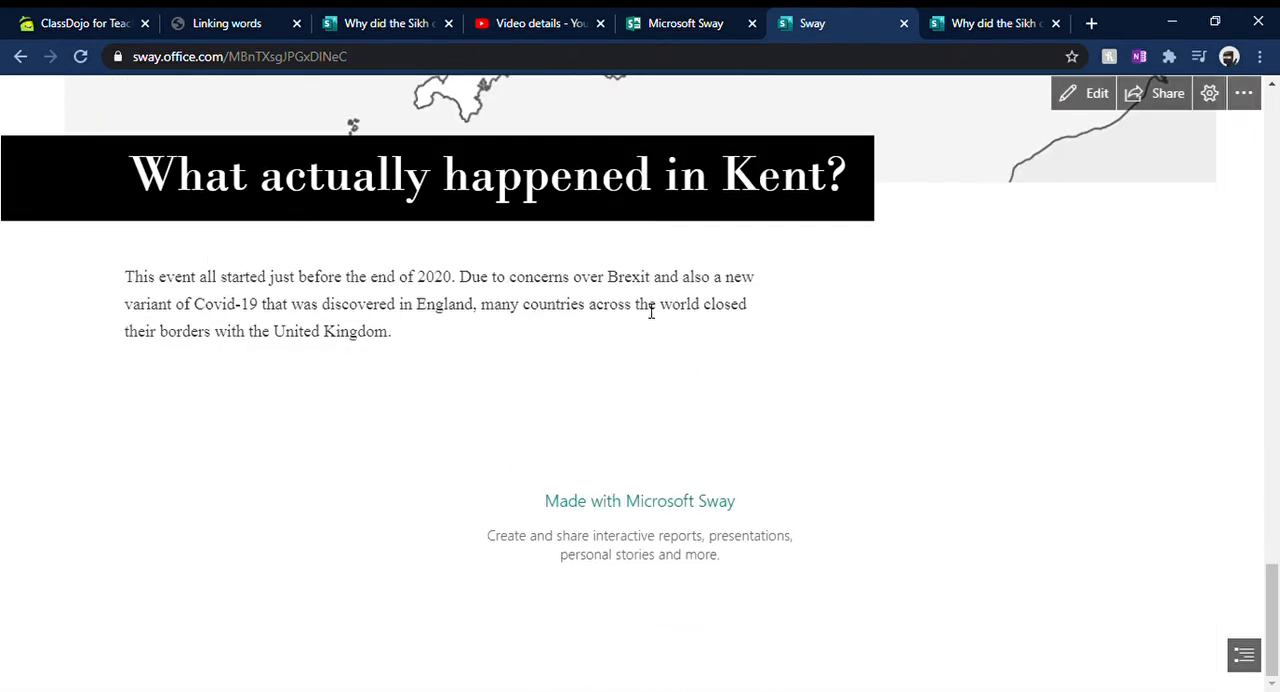
{"action": "scroll", "coordinate": [651, 311], "scroll_direction": "up", "scroll_amount": 15}
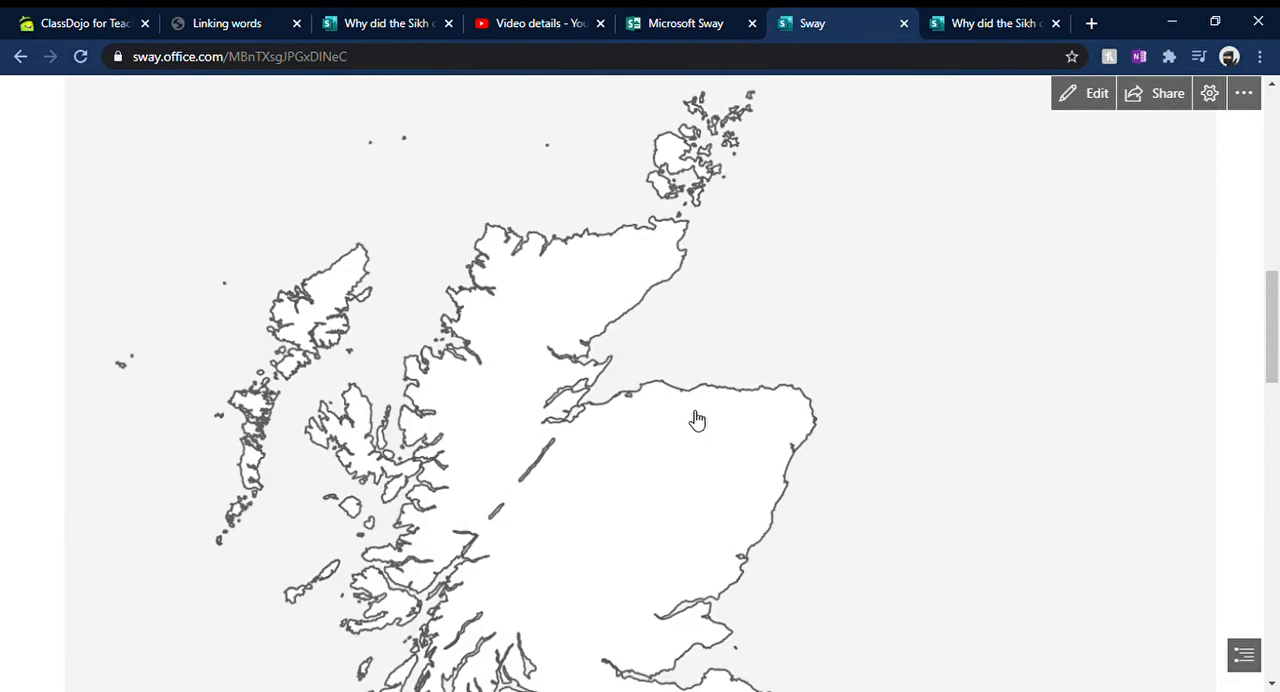
{"action": "scroll", "coordinate": [697, 420], "scroll_direction": "up", "scroll_amount": 10}
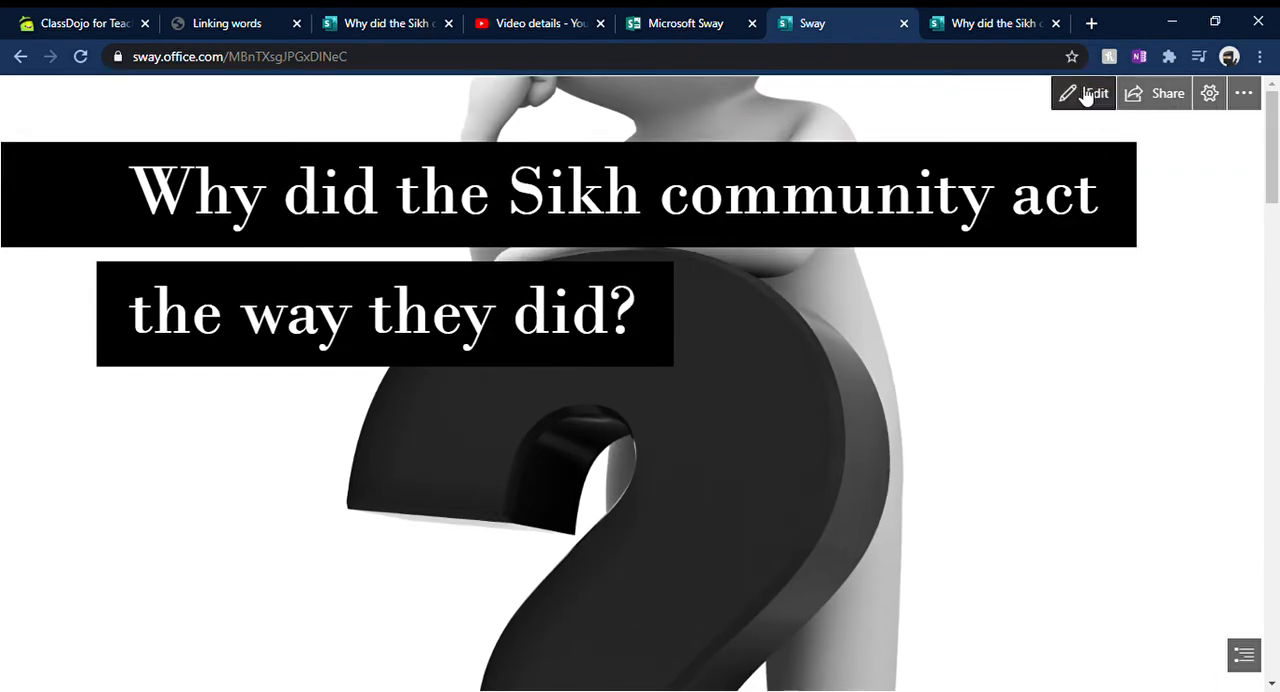
{"action": "left_click", "coordinate": [1086, 95]}
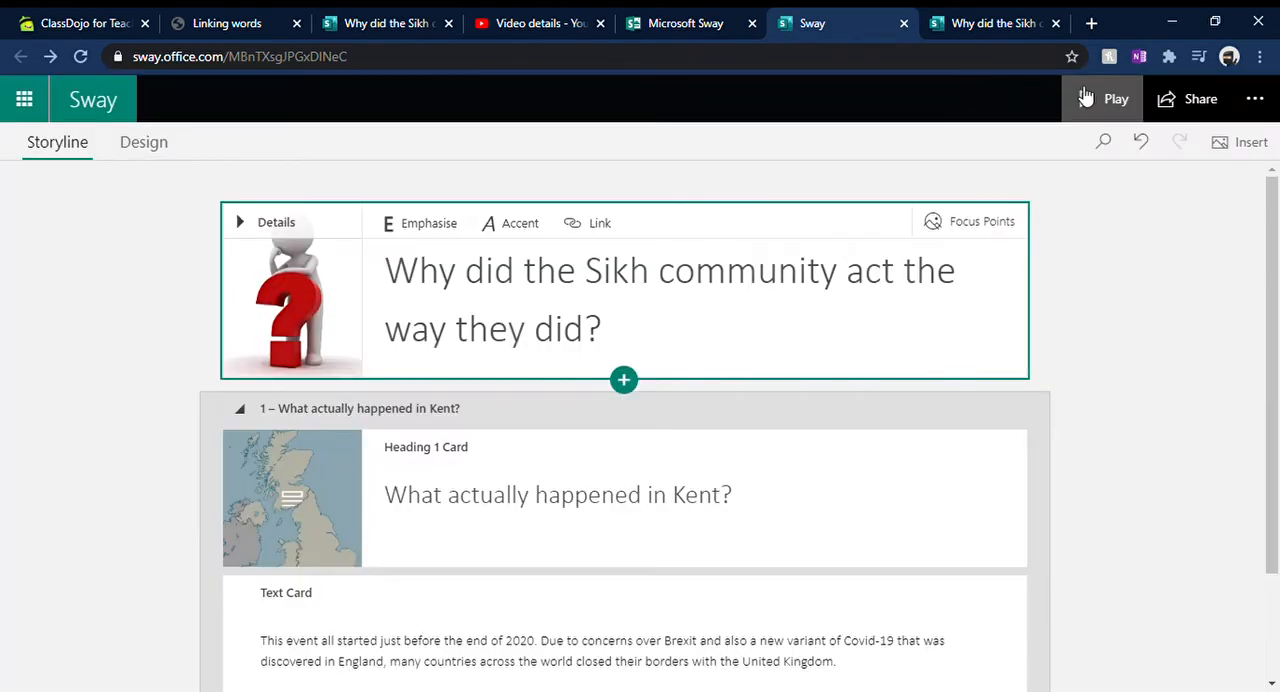
Step: Try the white-box colour photo style, the green-accent typewriter style and the orange banner style on the Sway
{"action": "left_click", "coordinate": [148, 156]}
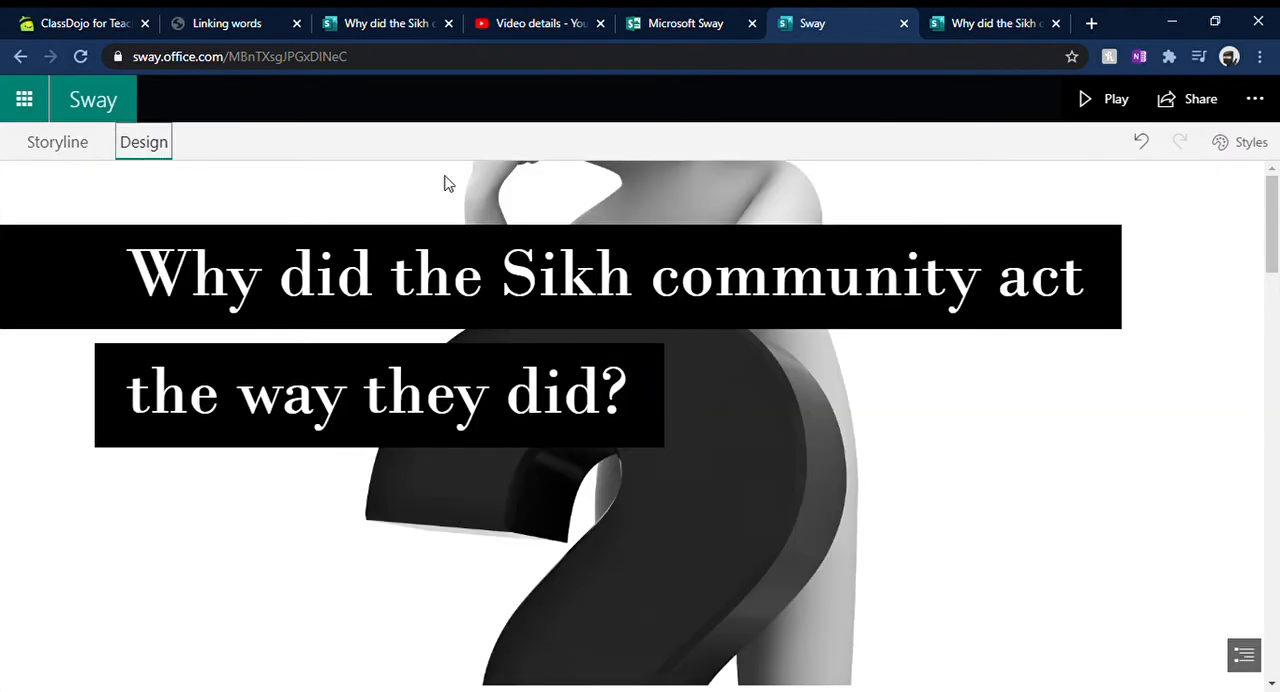
{"action": "left_click", "coordinate": [1240, 142]}
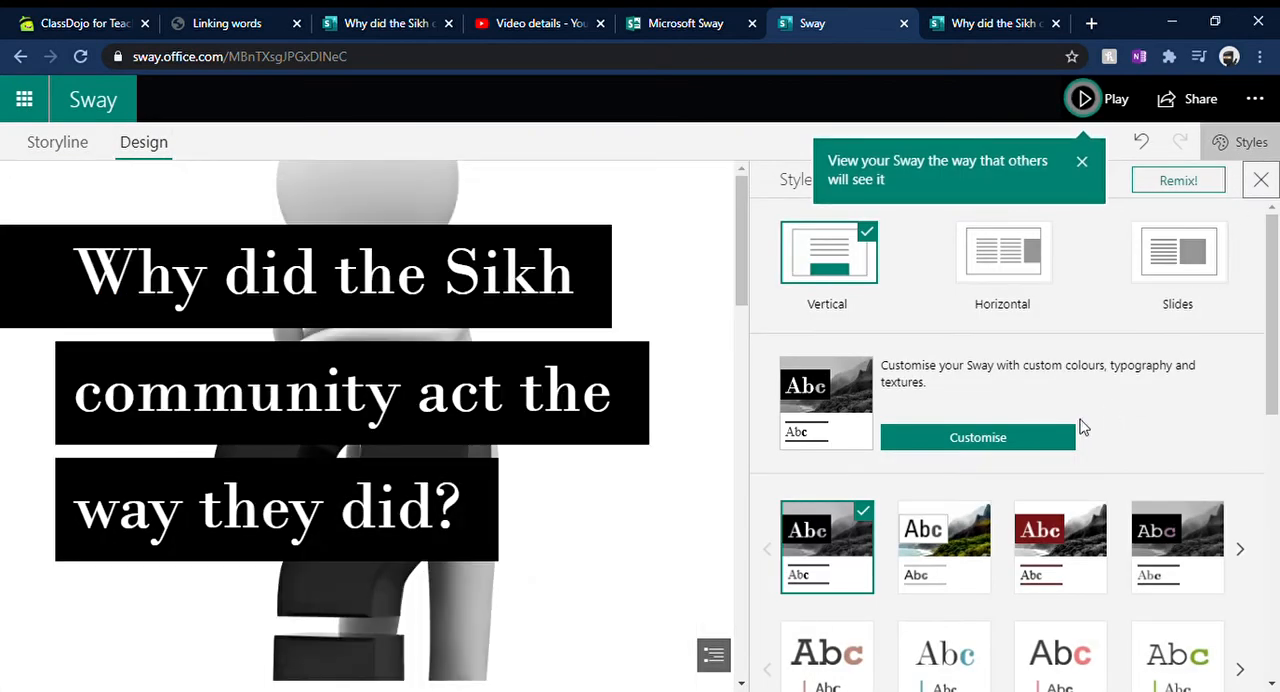
{"action": "left_click", "coordinate": [972, 531]}
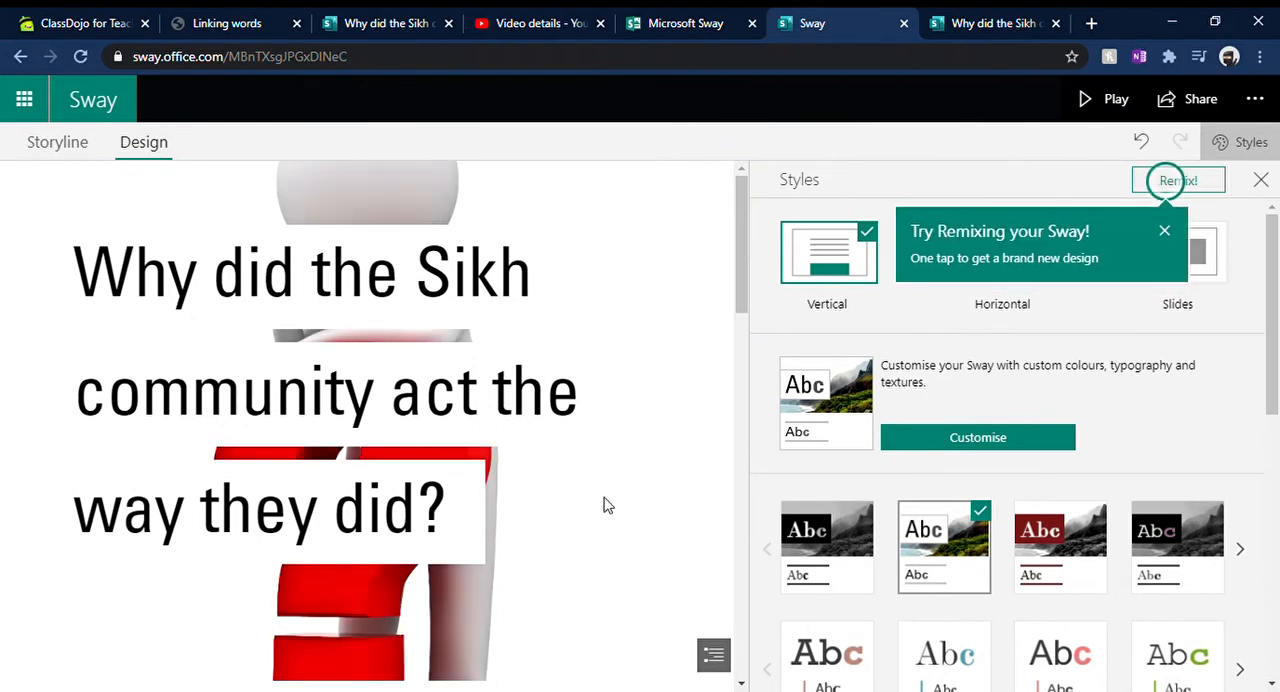
{"action": "scroll", "coordinate": [882, 505], "scroll_direction": "down", "scroll_amount": 2}
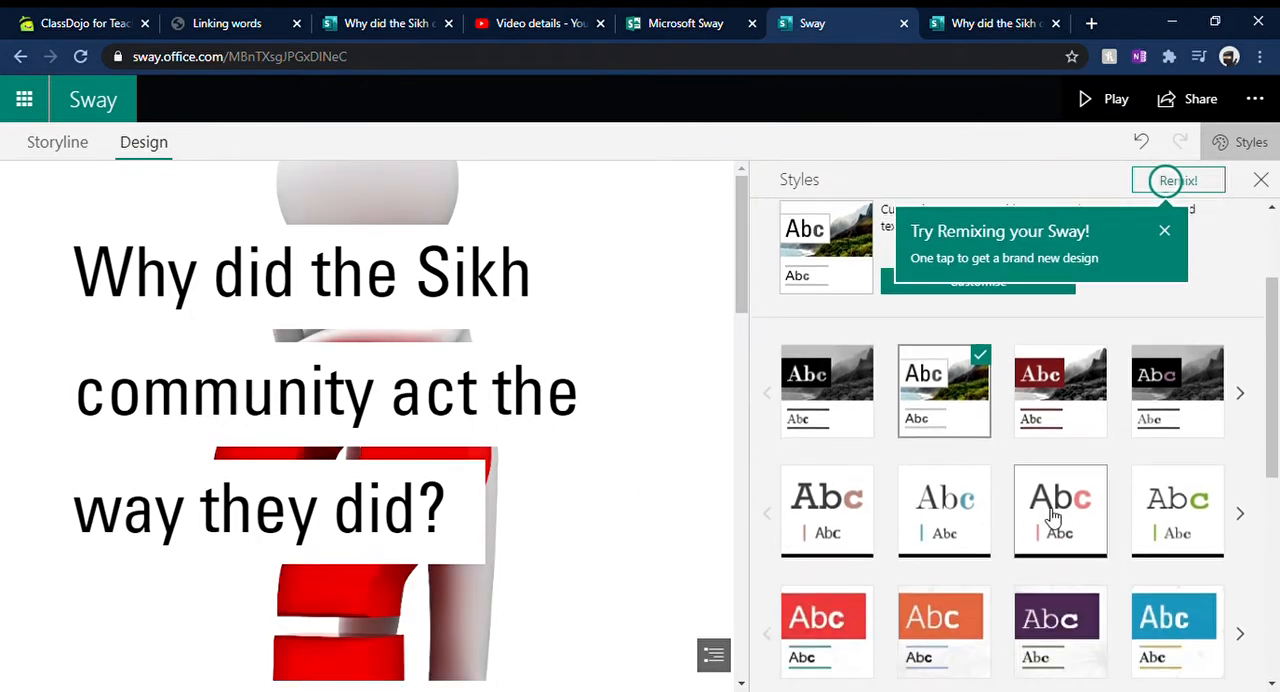
{"action": "left_click", "coordinate": [1208, 510]}
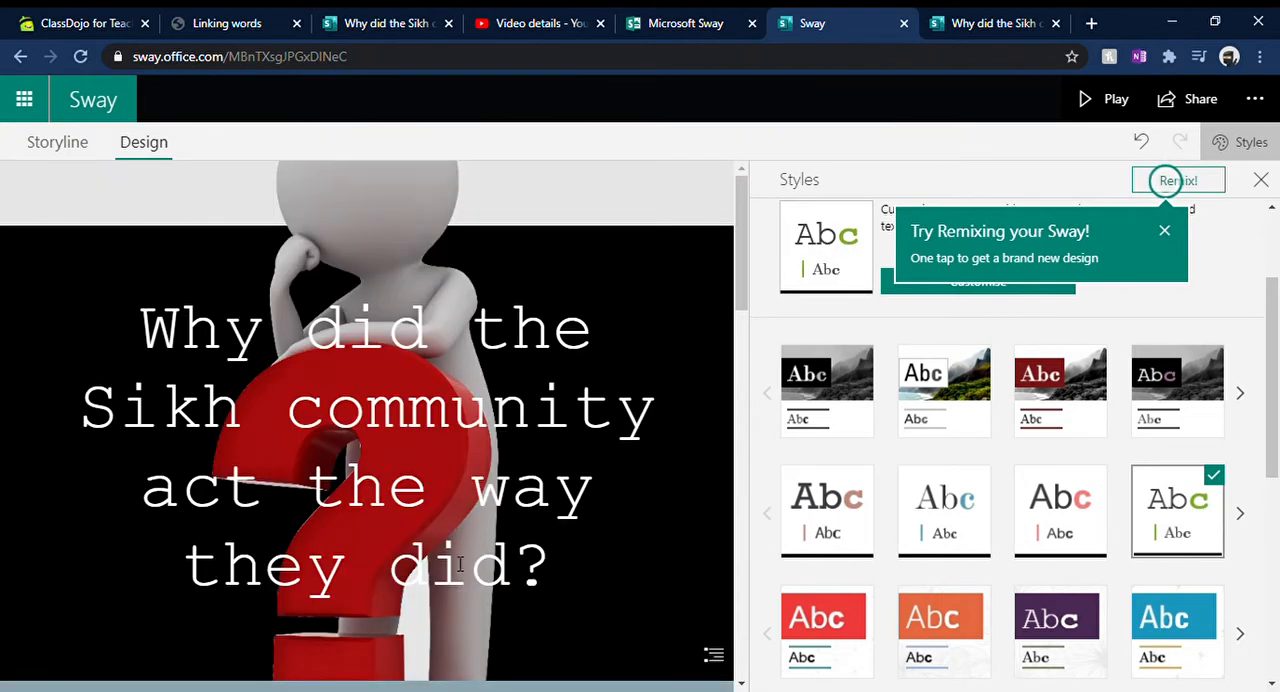
{"action": "scroll", "coordinate": [534, 514], "scroll_direction": "down", "scroll_amount": 10}
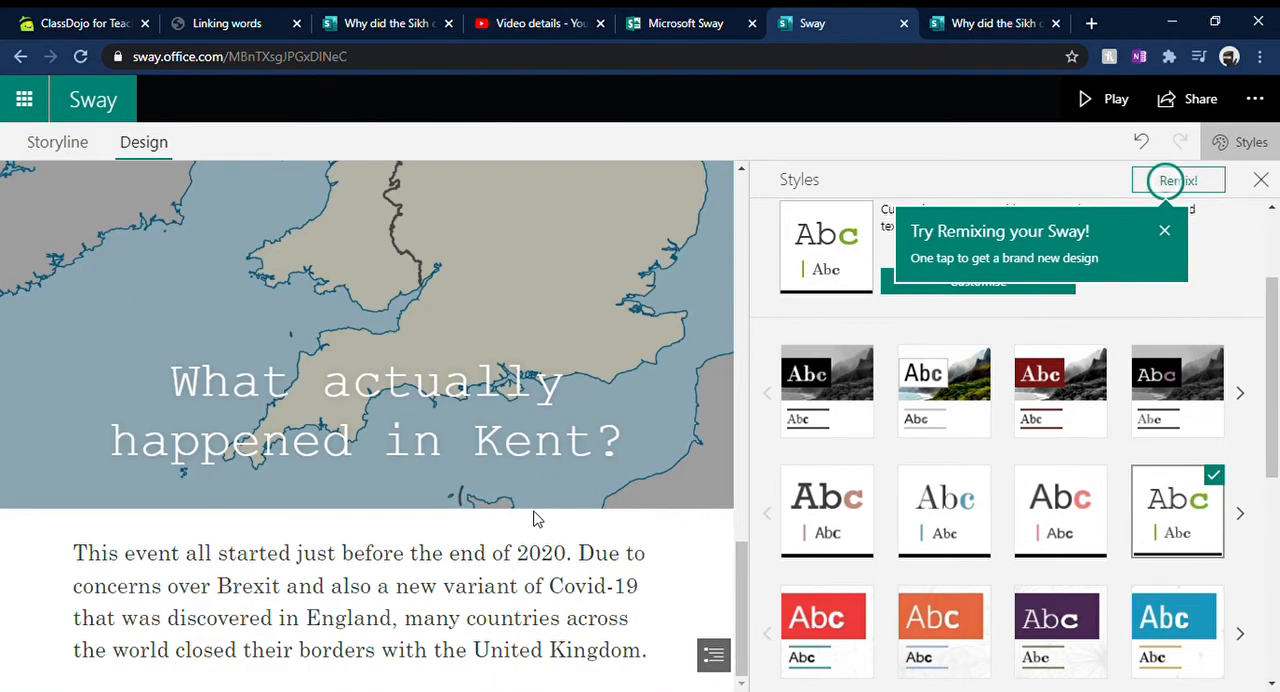
{"action": "scroll", "coordinate": [534, 522], "scroll_direction": "up", "scroll_amount": 10}
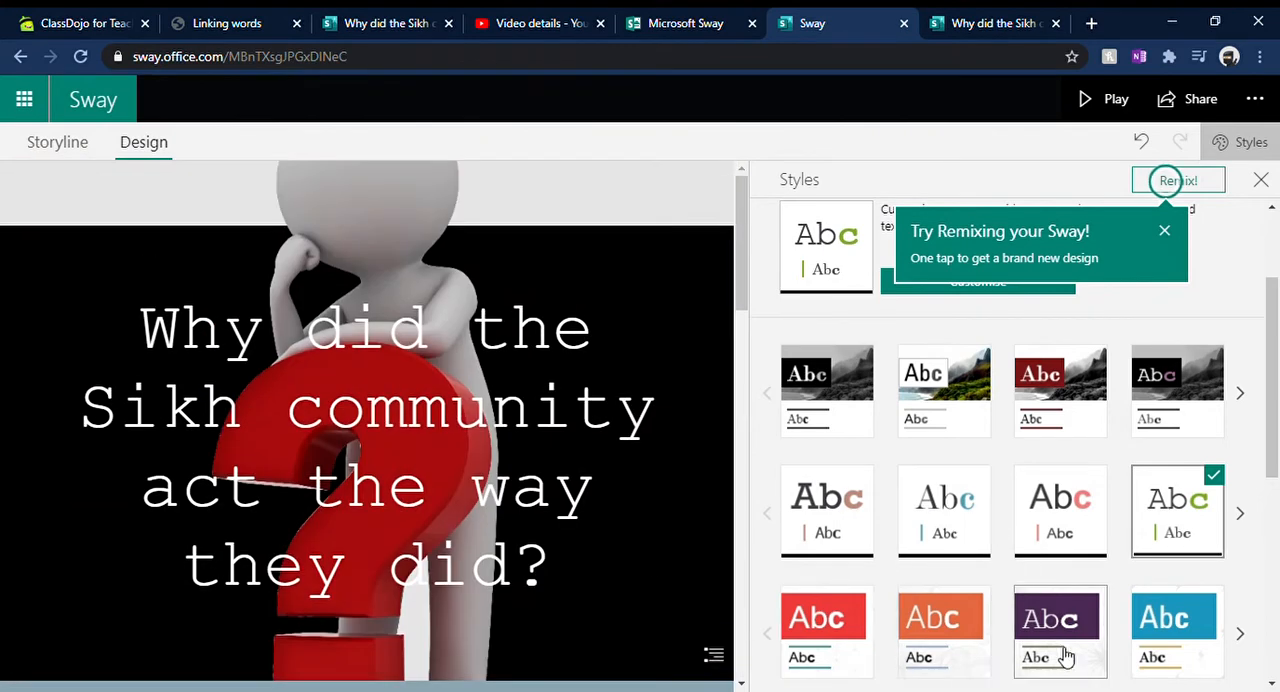
{"action": "left_click", "coordinate": [960, 630]}
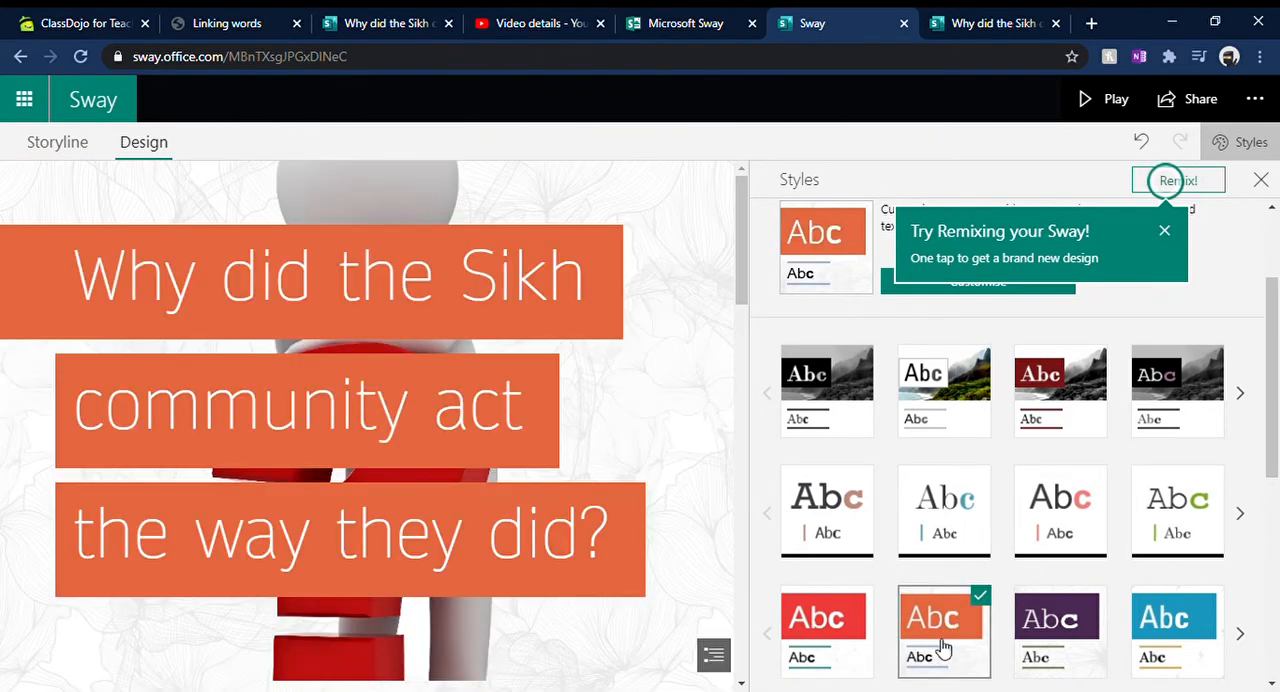
{"action": "scroll", "coordinate": [976, 578], "scroll_direction": "down", "scroll_amount": 3}
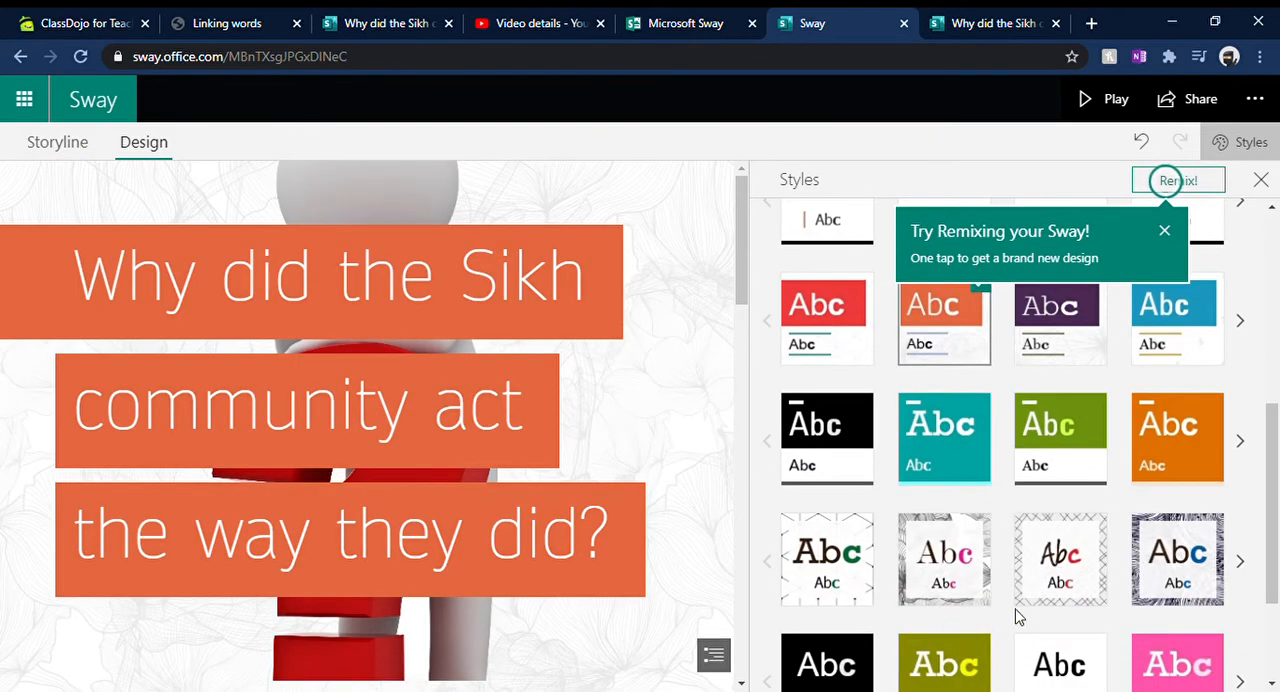
Step: Apply the crosshatch-patterned style with handwritten red lettering, check it on the title and map, and return to editing the cards
{"action": "left_click", "coordinate": [1083, 563]}
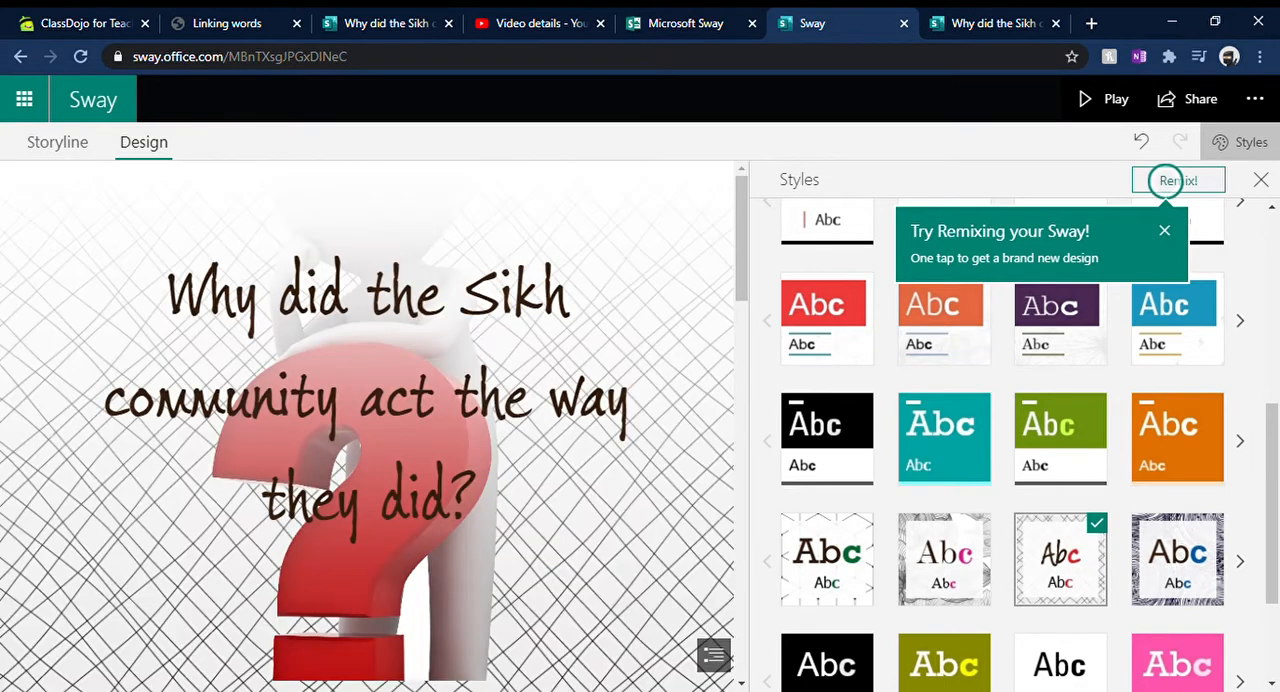
{"action": "scroll", "coordinate": [655, 505], "scroll_direction": "down", "scroll_amount": 5}
{"action": "scroll", "coordinate": [668, 497], "scroll_direction": "down", "scroll_amount": 10}
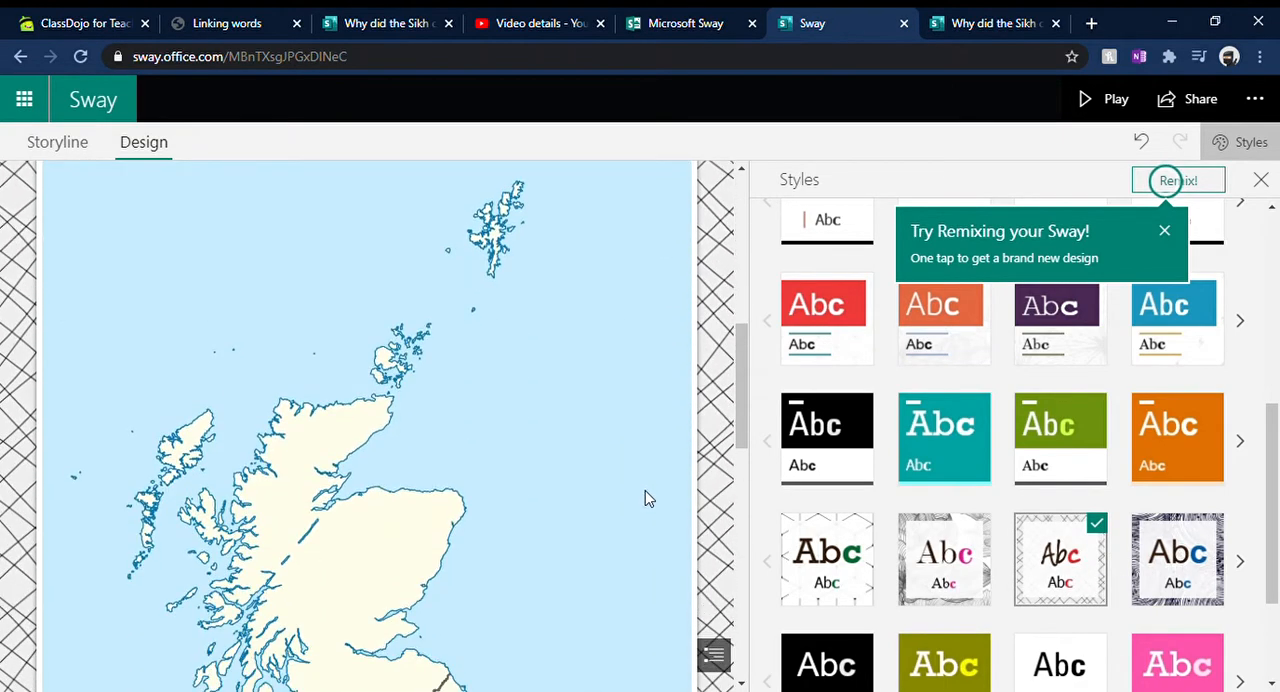
{"action": "scroll", "coordinate": [680, 497], "scroll_direction": "up", "scroll_amount": 12}
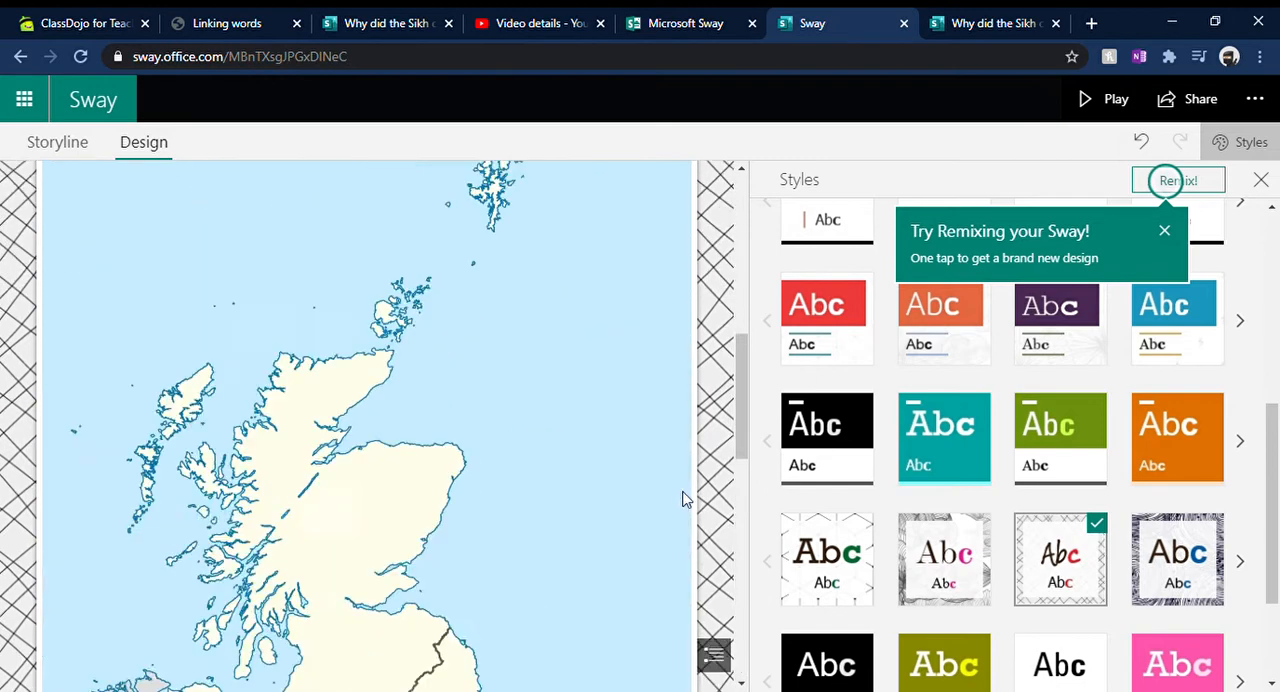
{"action": "left_click", "coordinate": [1261, 180]}
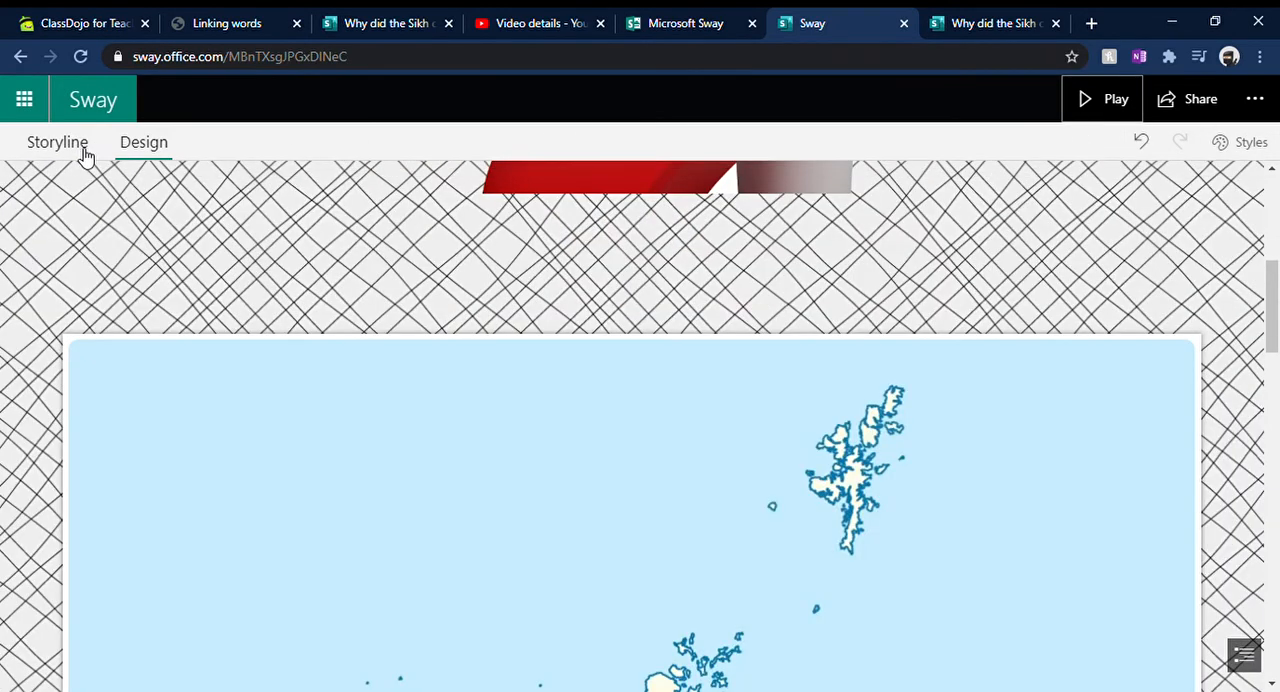
{"action": "left_click", "coordinate": [57, 142]}
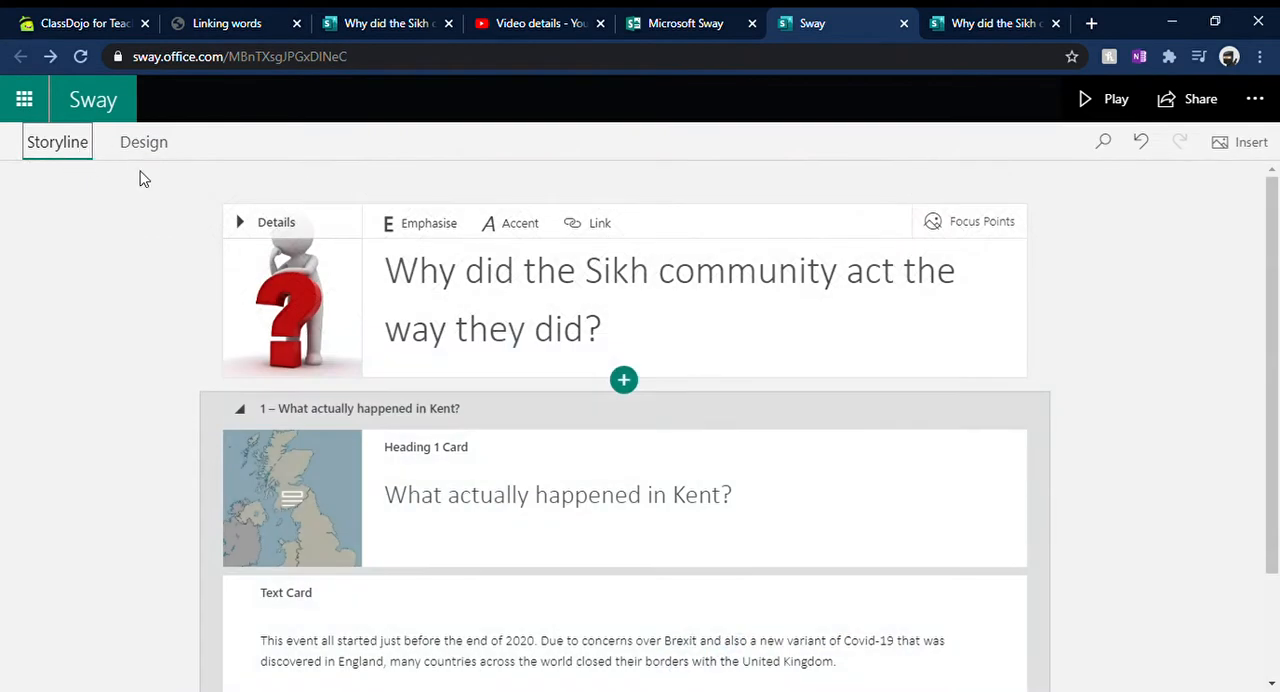
Step: Insert an image card directly below the text card in the Kent section
{"action": "scroll", "coordinate": [841, 366], "scroll_direction": "down", "scroll_amount": 2}
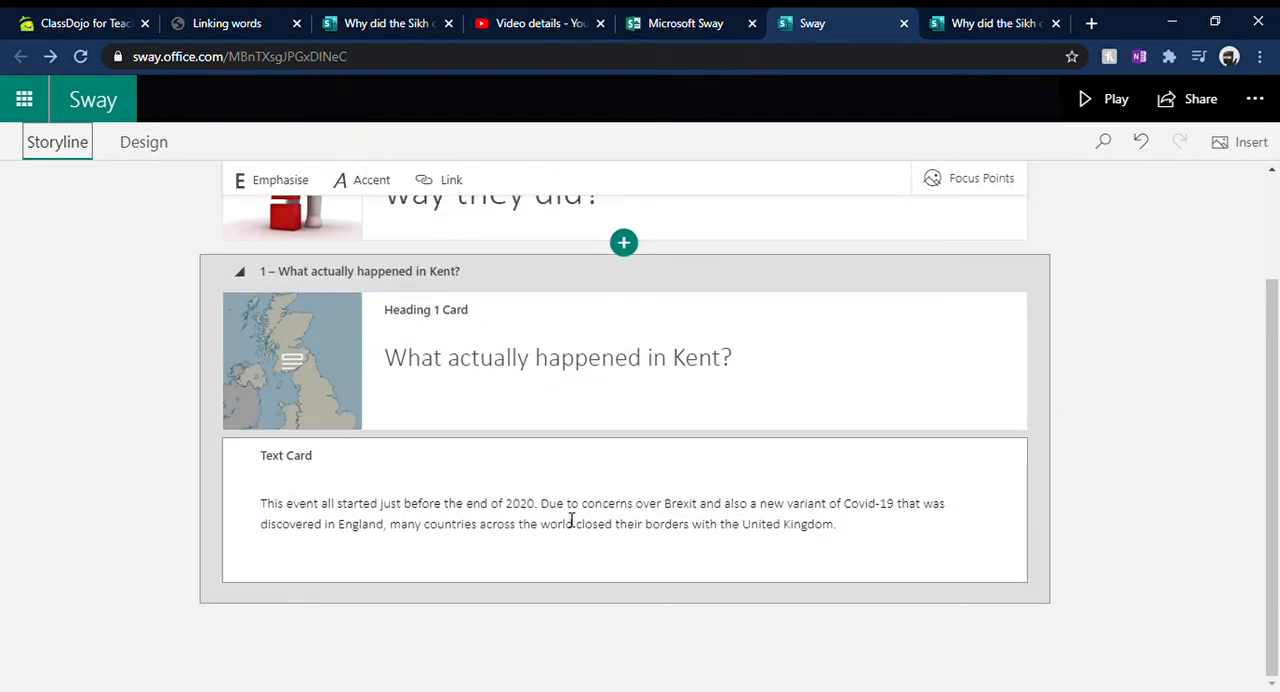
{"action": "left_click", "coordinate": [830, 517]}
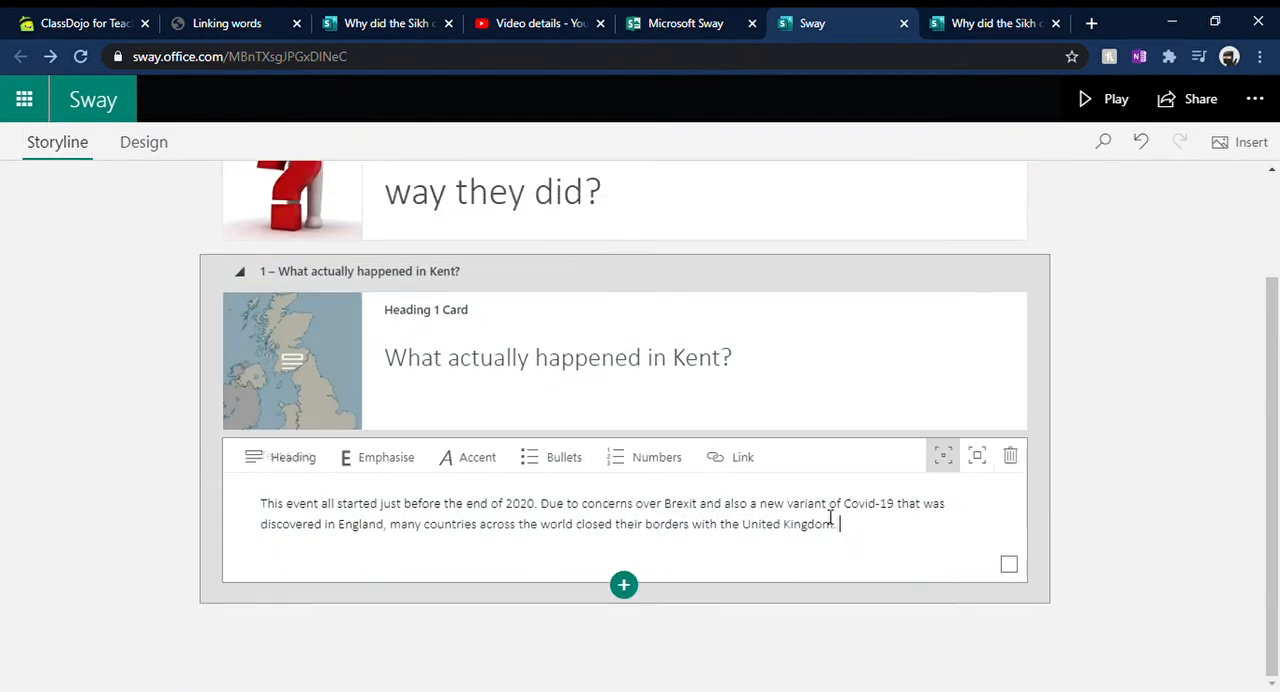
{"action": "left_click", "coordinate": [625, 586]}
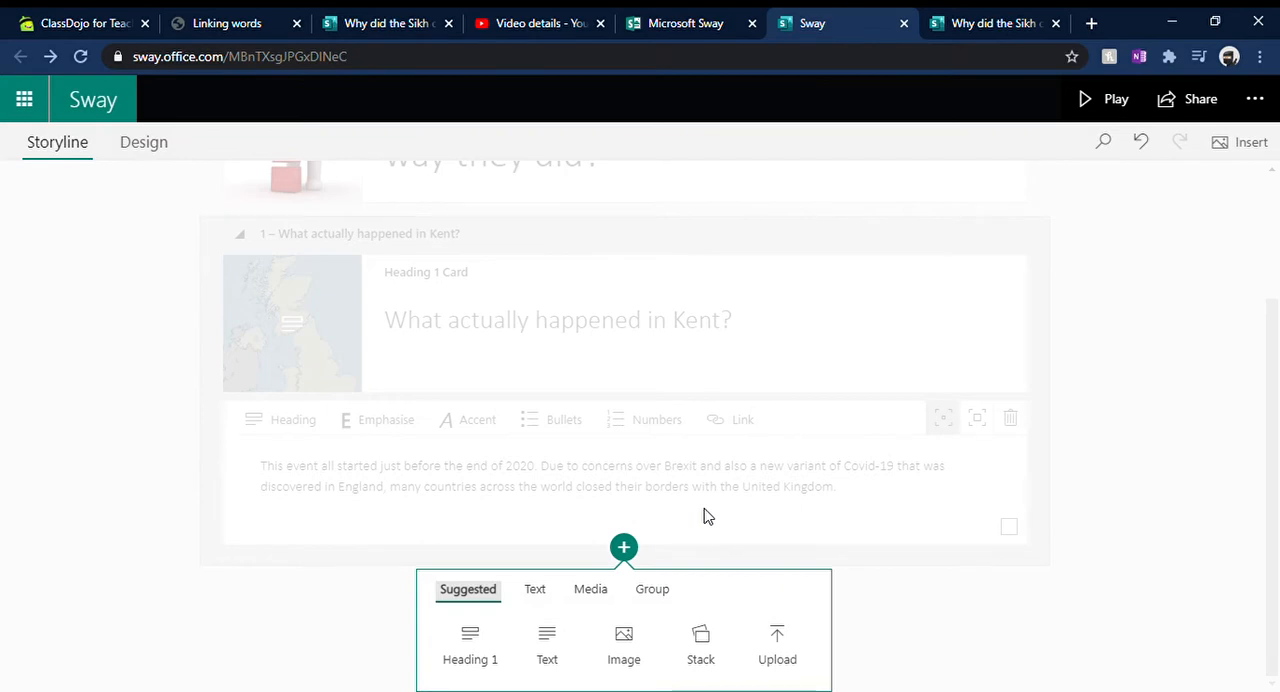
{"action": "left_click", "coordinate": [623, 652]}
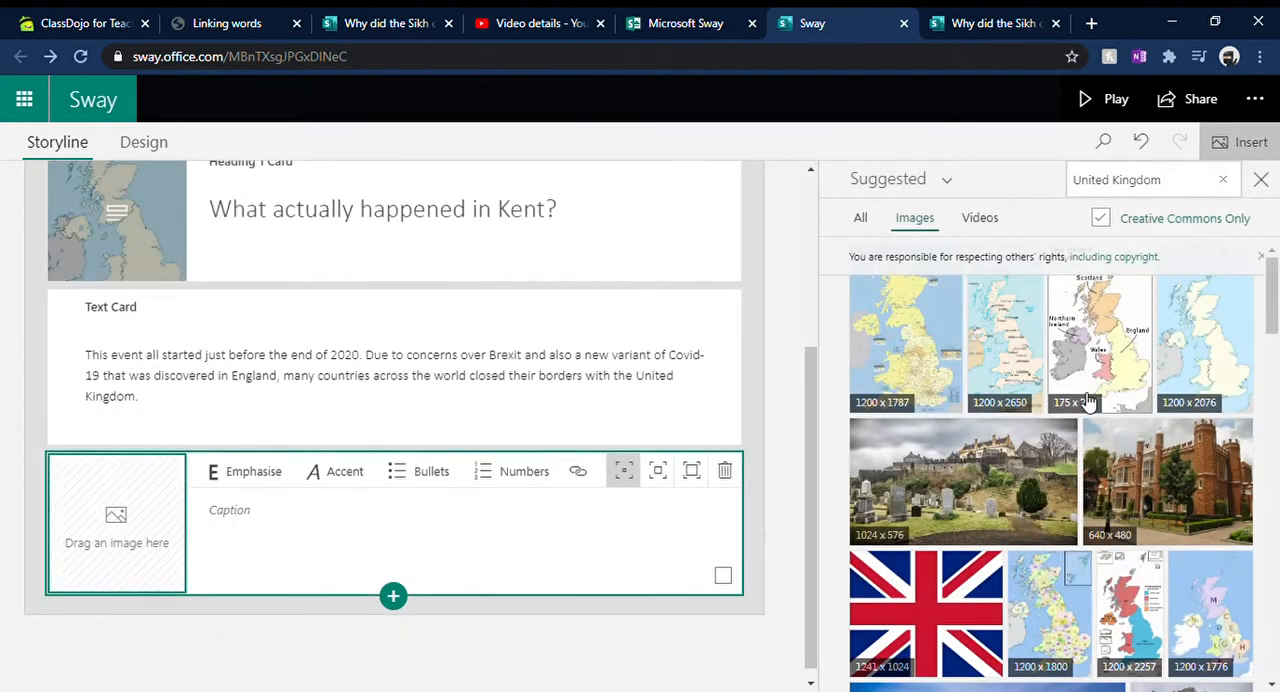
Step: Search images for "kent" and add the 1200 x 1457 map of England with Kent in red to the new image card
{"action": "left_click", "coordinate": [1217, 182]}
{"action": "type", "text": "kent"}
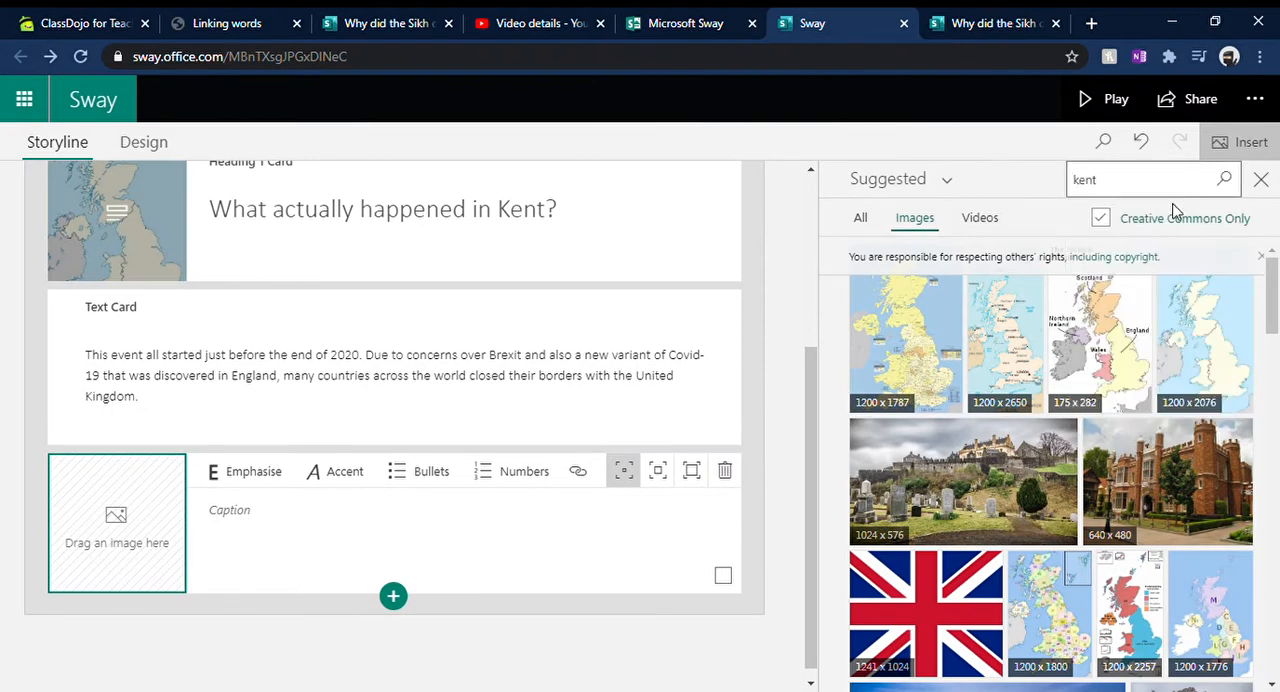
{"action": "left_click", "coordinate": [1175, 220]}
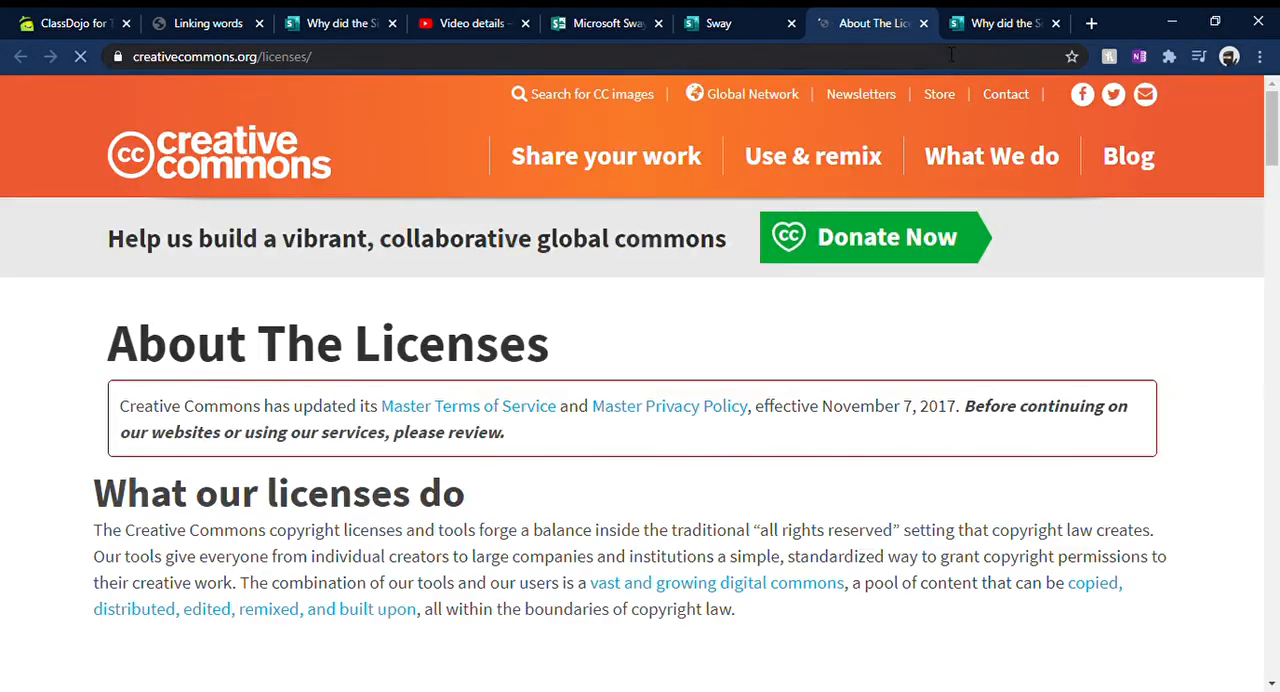
{"action": "left_click", "coordinate": [924, 23]}
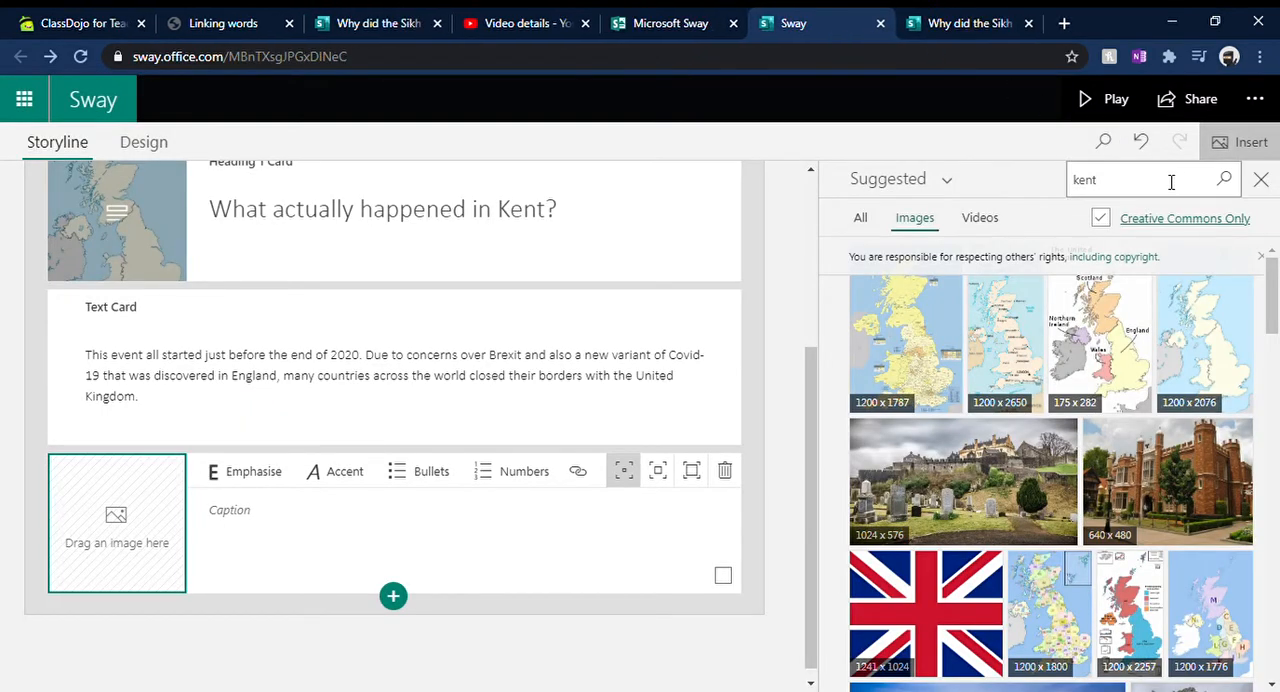
{"action": "left_click", "coordinate": [1203, 189]}
{"action": "left_click", "coordinate": [1229, 188]}
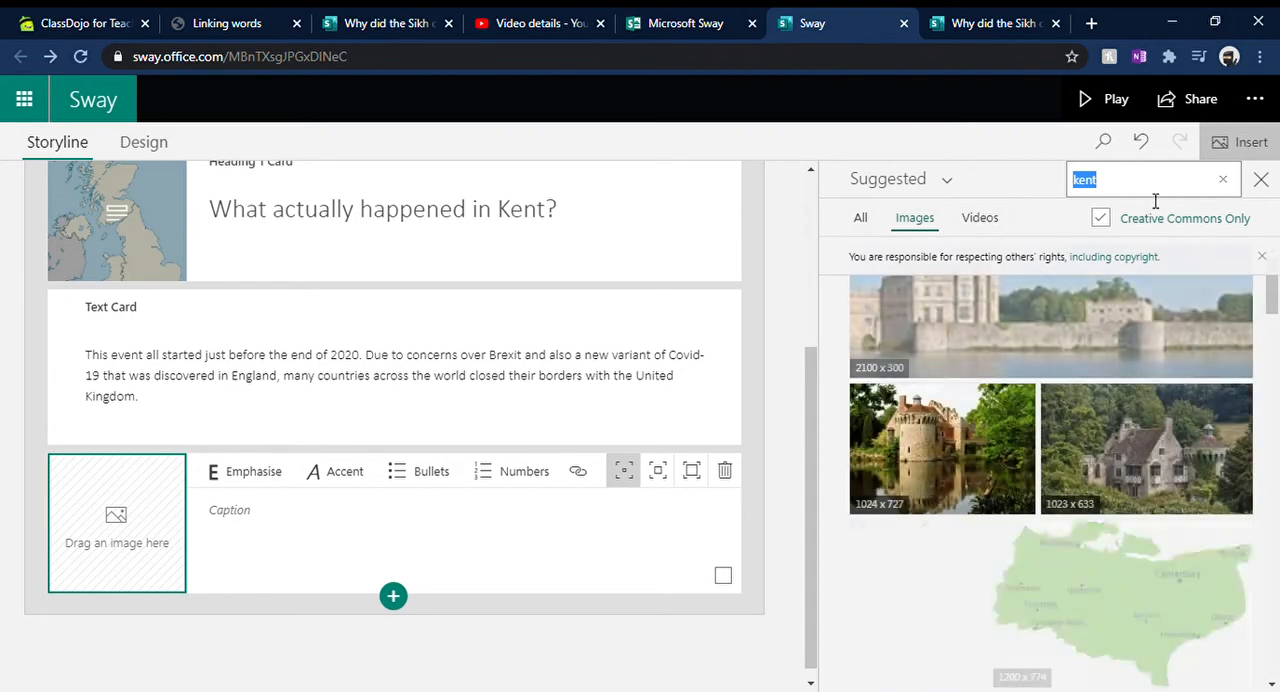
{"action": "scroll", "coordinate": [1200, 428], "scroll_direction": "down", "scroll_amount": 3}
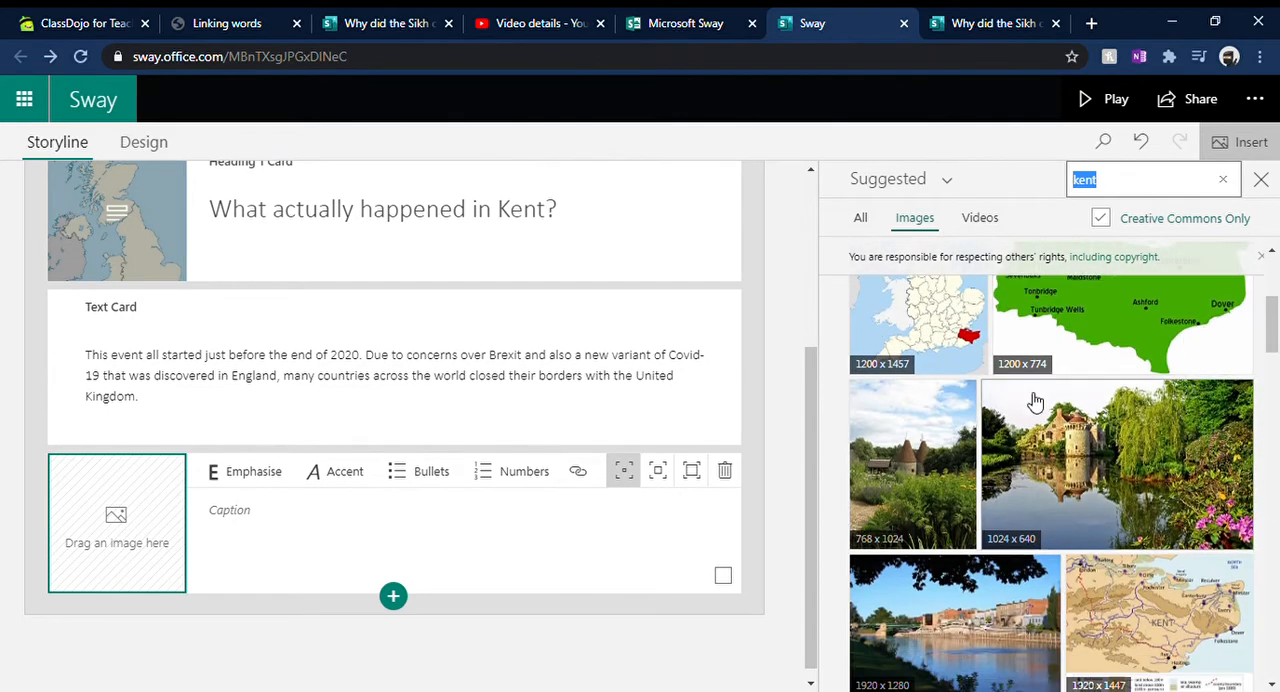
{"action": "left_click", "coordinate": [970, 366]}
{"action": "scroll", "coordinate": [1070, 350], "scroll_direction": "up", "scroll_amount": 2}
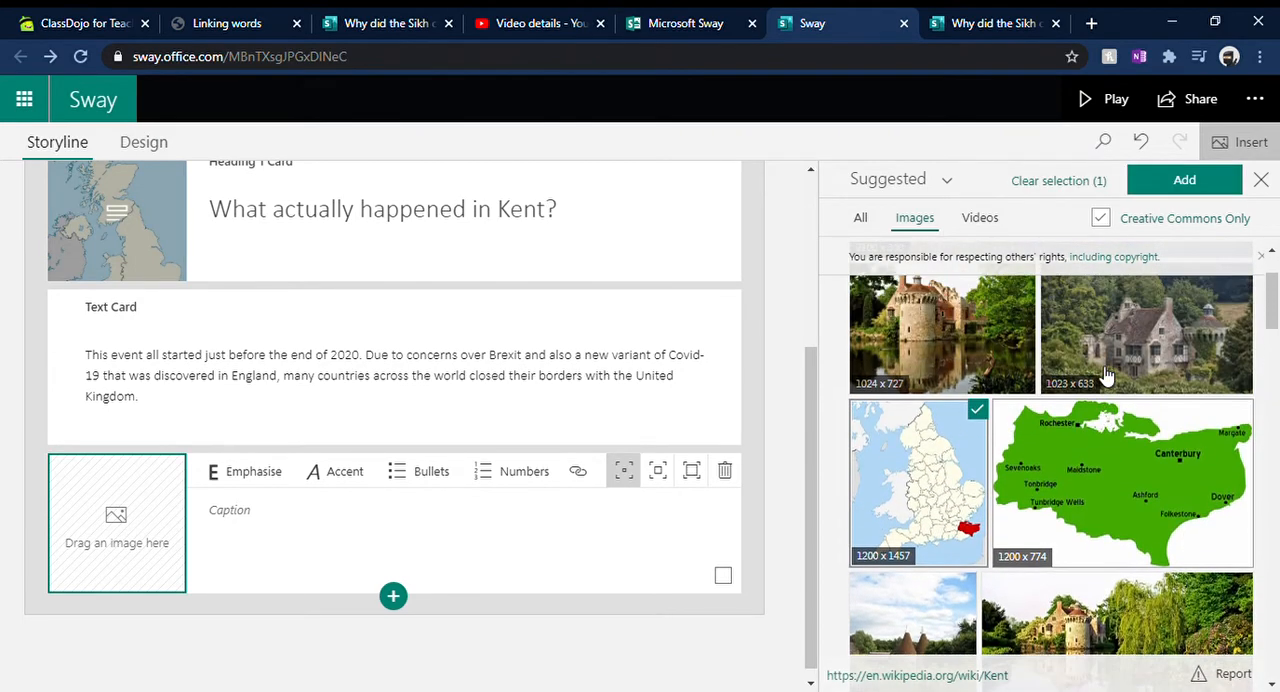
{"action": "left_click", "coordinate": [1212, 190]}
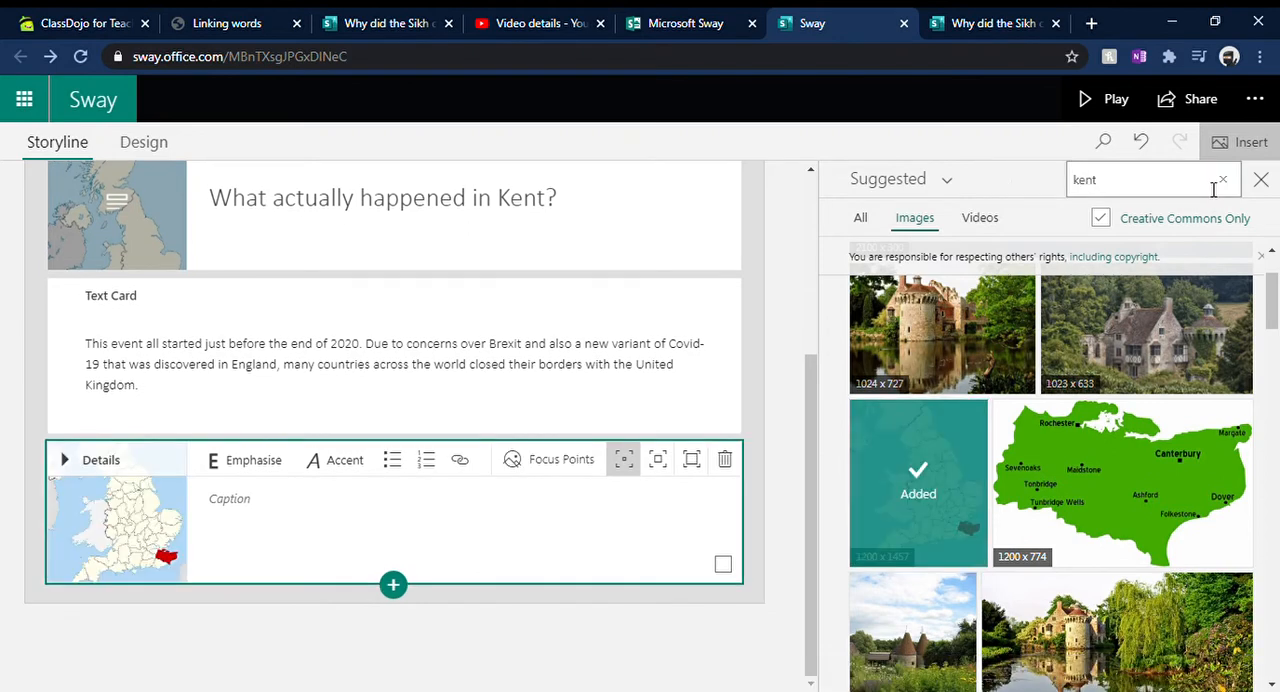
Step: Caption the Kent map "This is where Kent is located." and insert a Stack group below it
{"action": "left_click", "coordinate": [355, 510]}
{"action": "type", "text": "This is where Kent is located."}
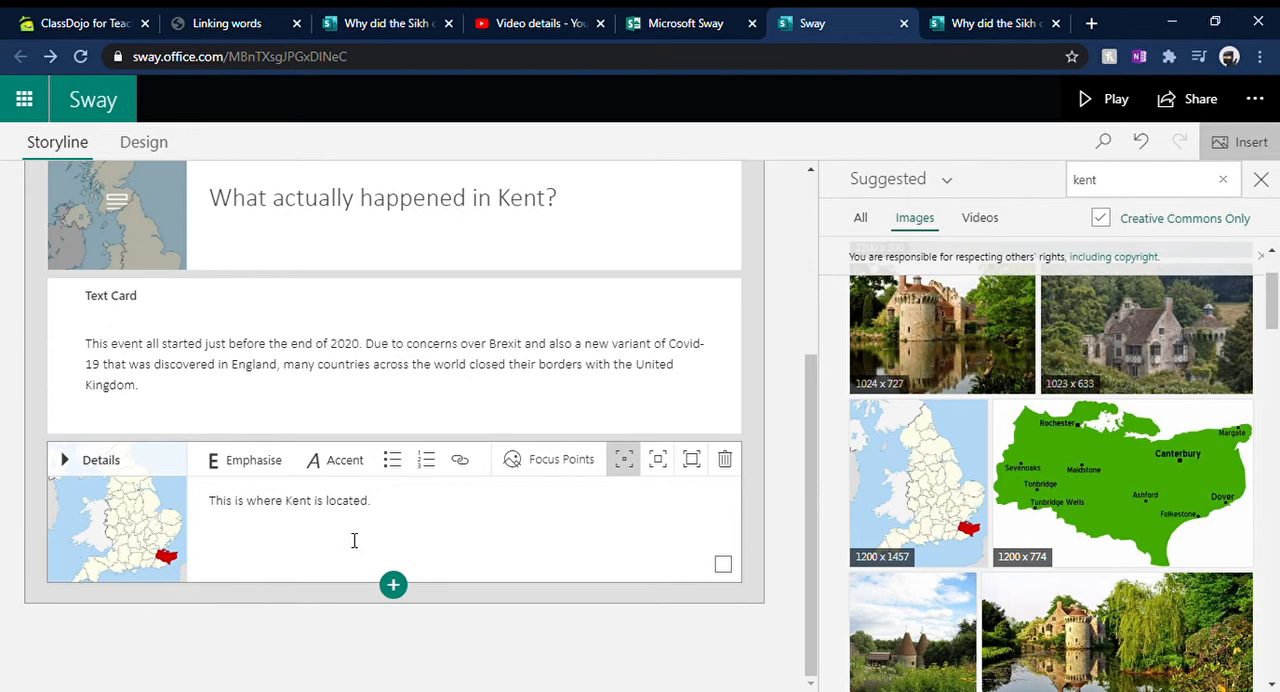
{"action": "left_click", "coordinate": [395, 585]}
{"action": "left_click", "coordinate": [469, 648]}
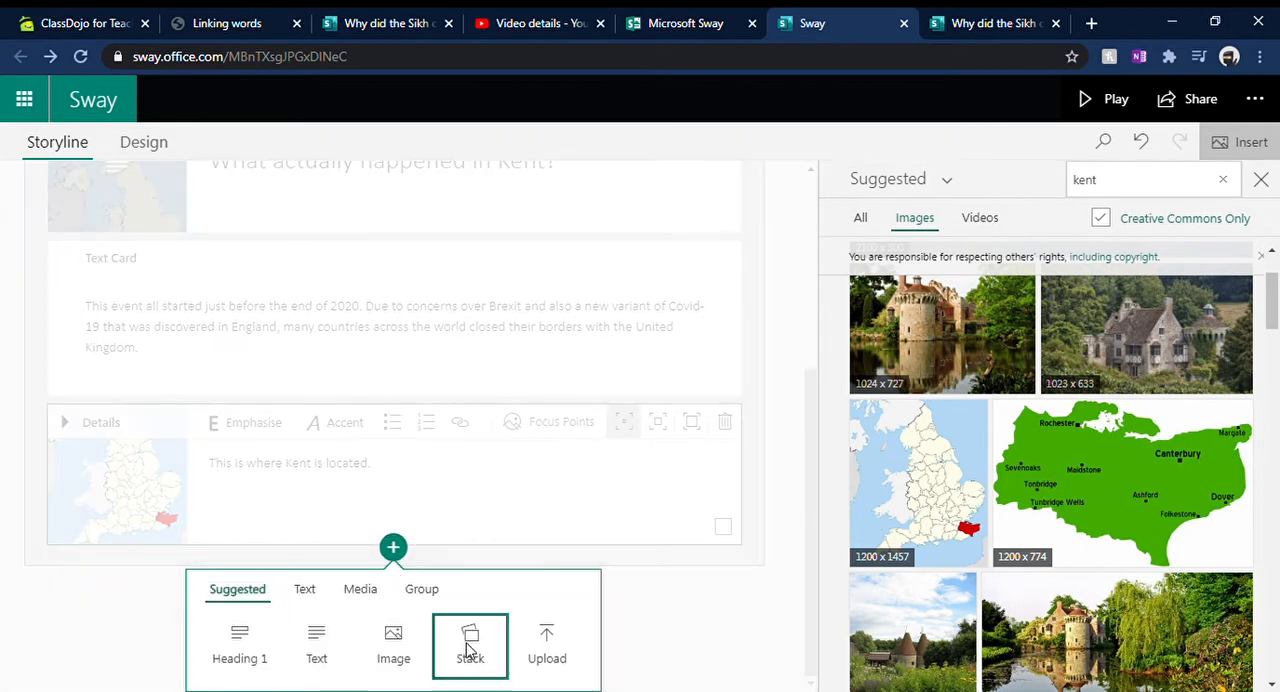
{"action": "left_click", "coordinate": [1263, 179]}
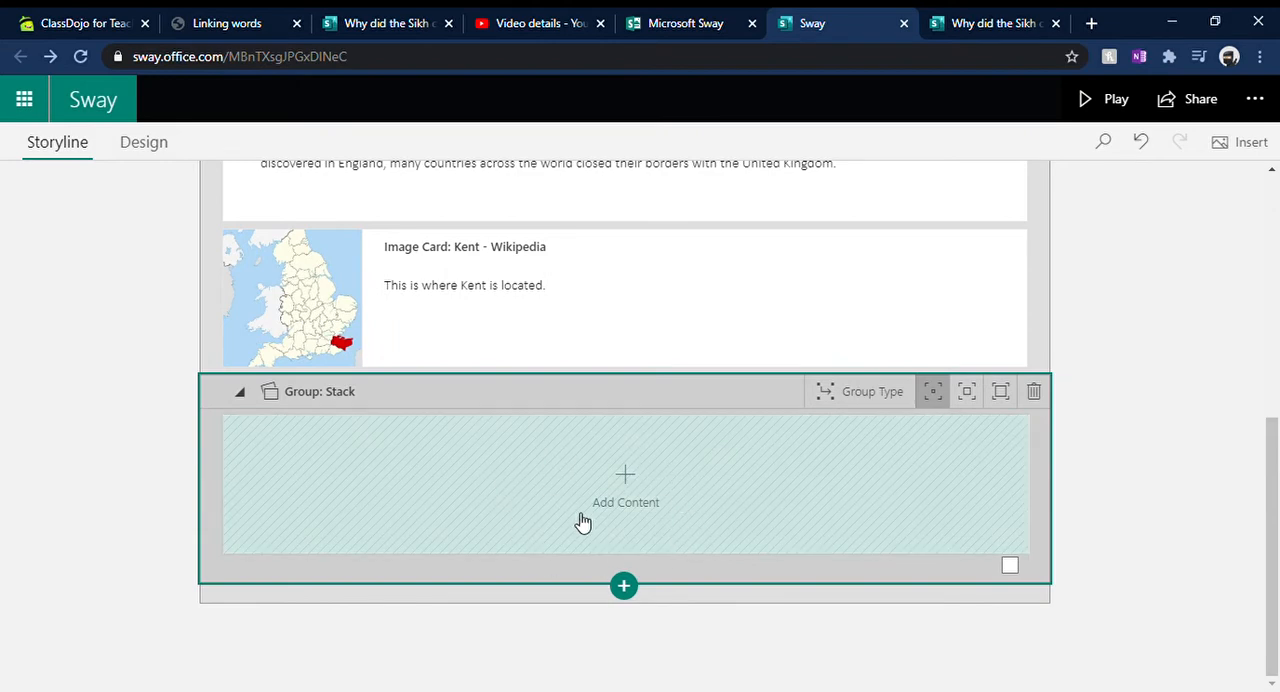
Step: Add an image card to the stack and search images for "lorry kent traffic" with the Creative Commons restriction turned off
{"action": "left_click", "coordinate": [641, 498]}
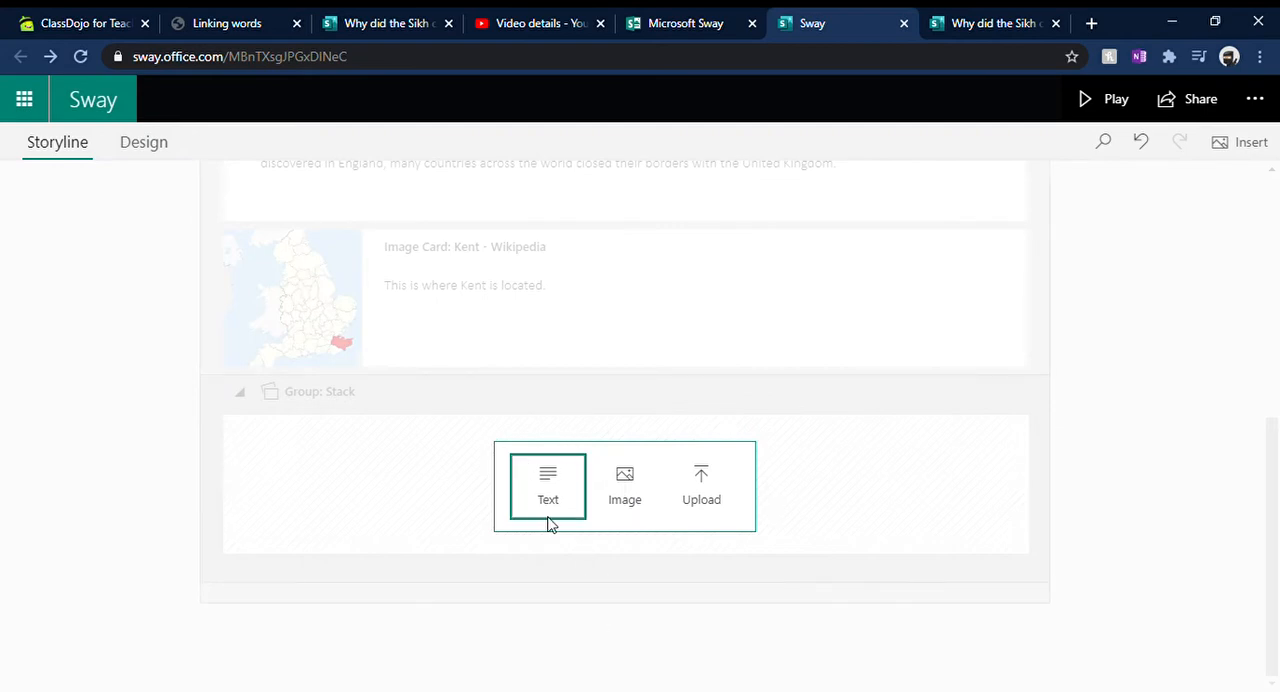
{"action": "left_click", "coordinate": [624, 488]}
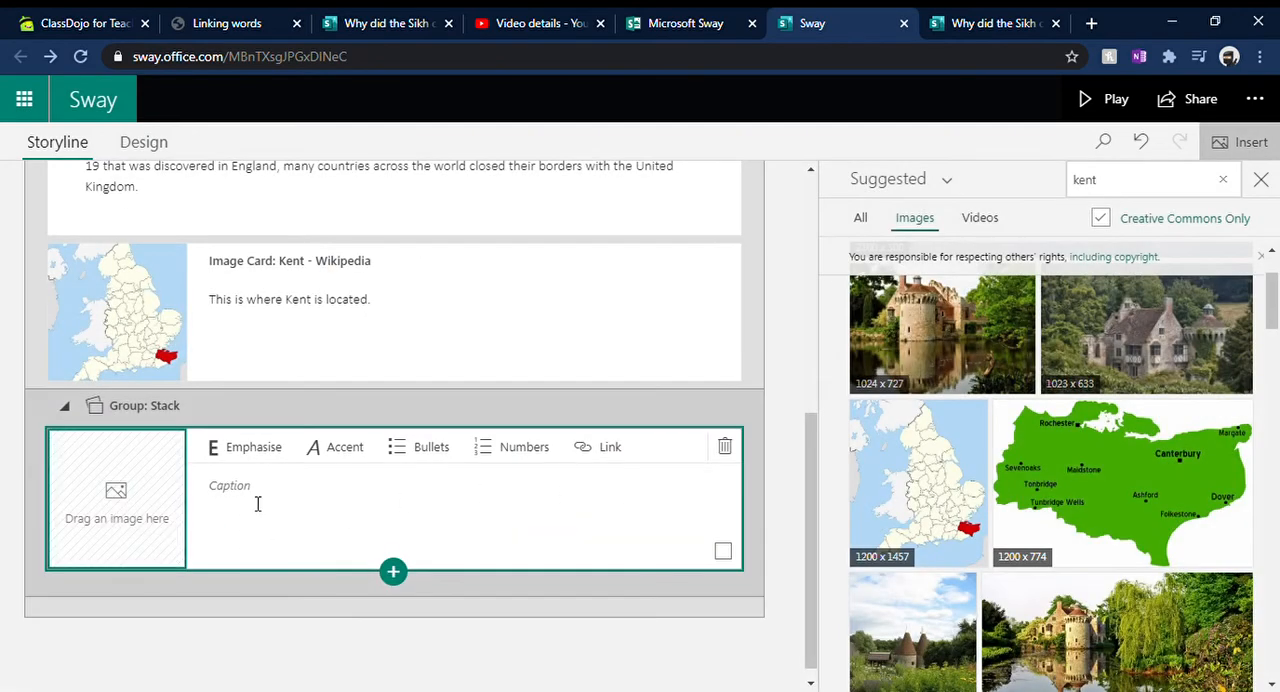
{"action": "left_click", "coordinate": [1222, 179]}
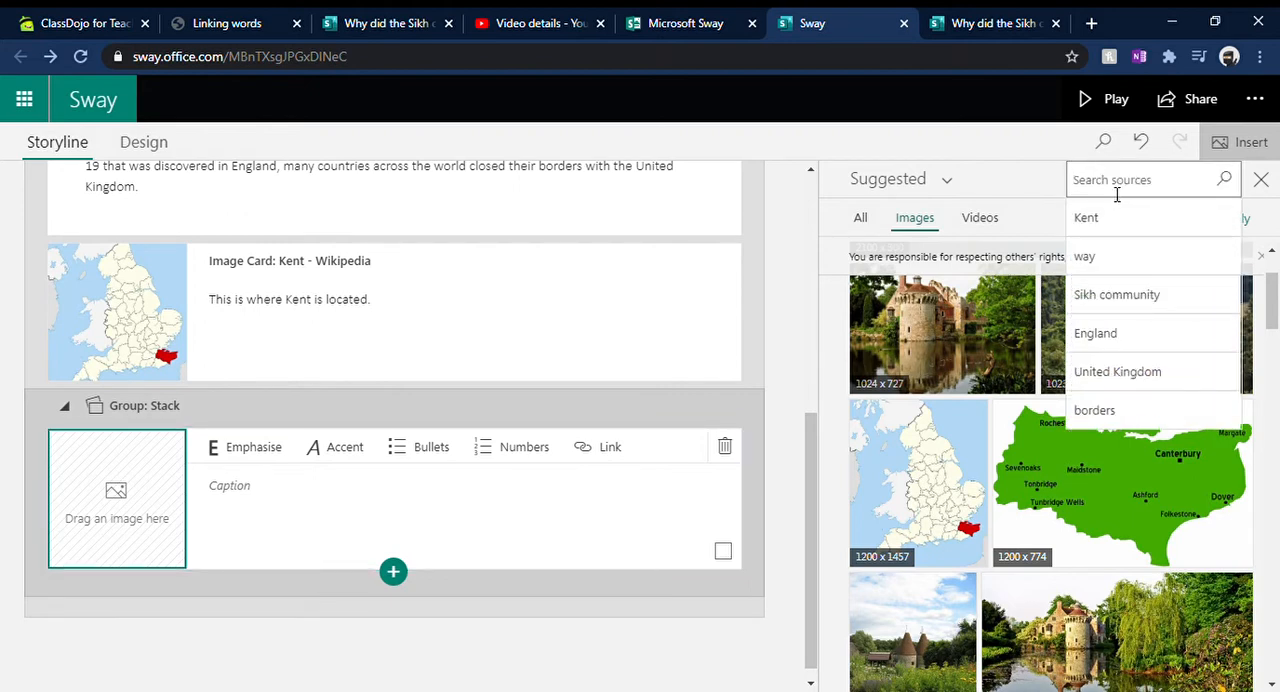
{"action": "type", "text": "lorry kent traffic"}
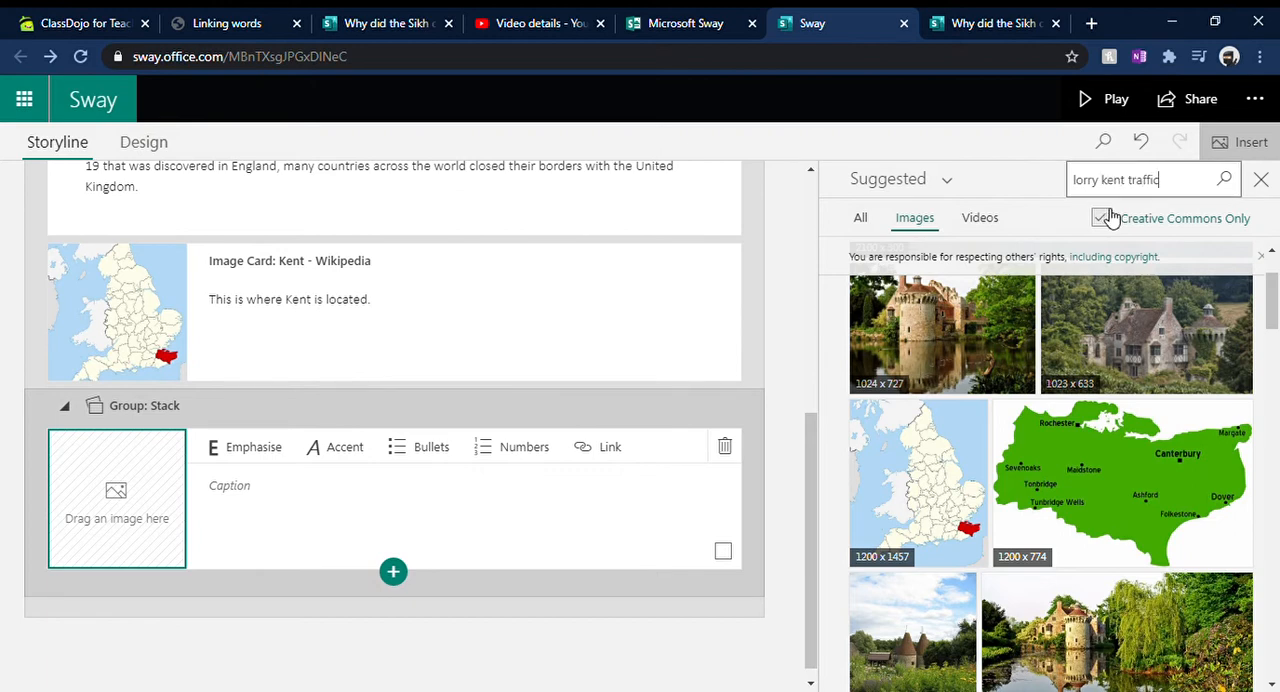
{"action": "left_click", "coordinate": [1101, 218]}
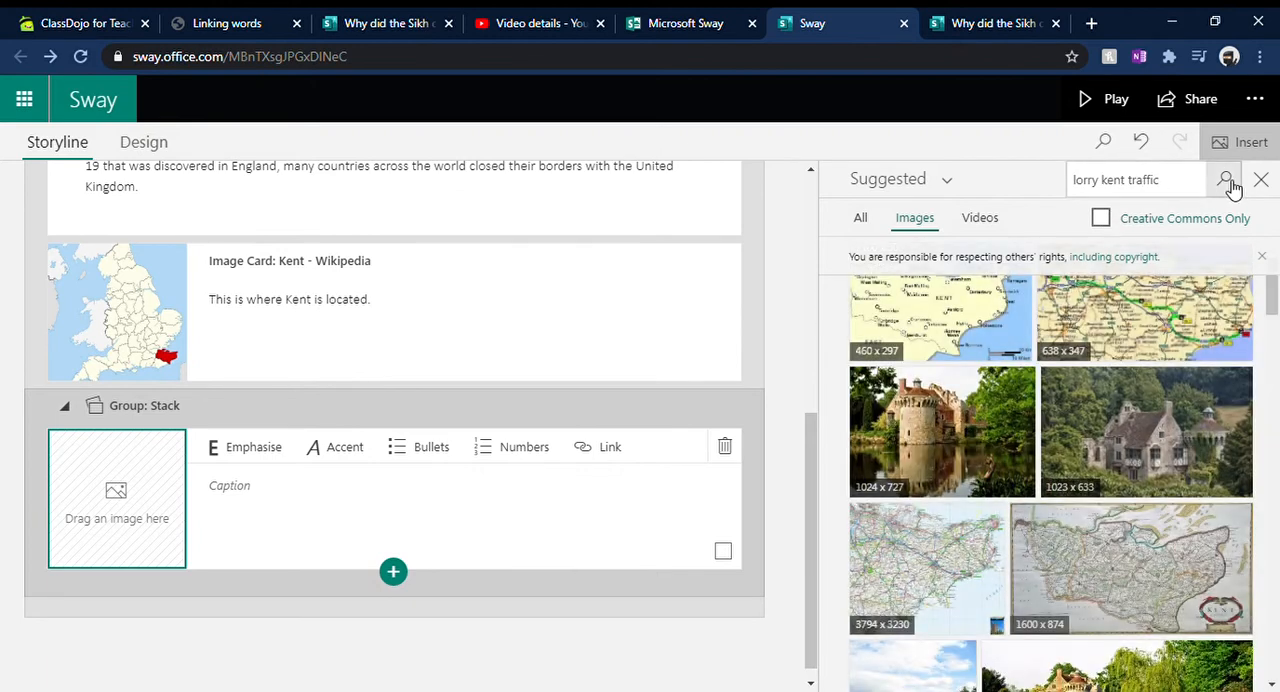
{"action": "left_click", "coordinate": [1225, 184]}
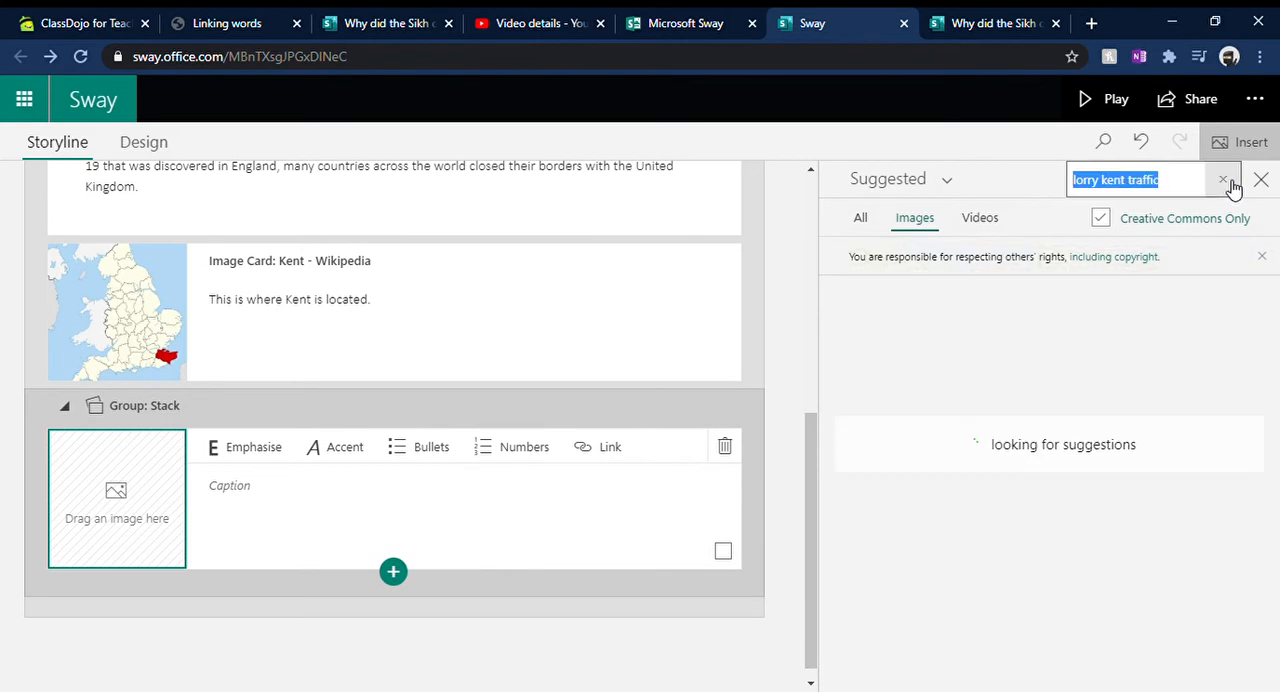
{"action": "left_click", "coordinate": [1101, 218]}
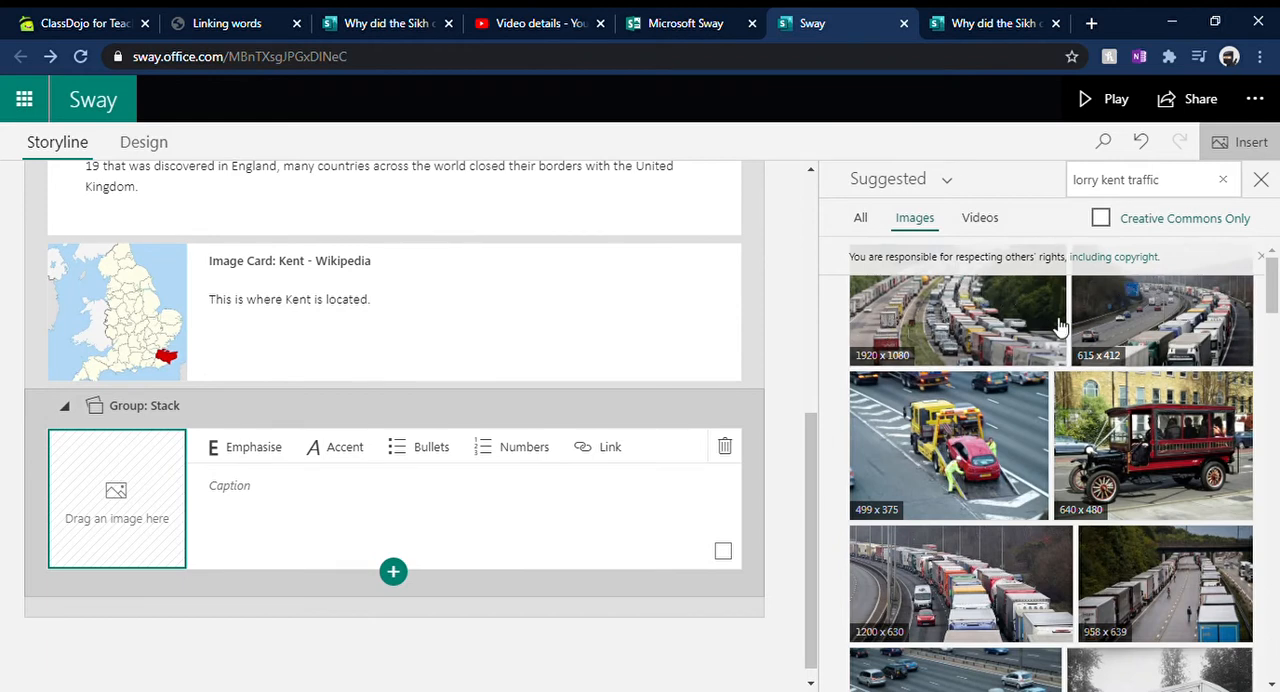
Step: Add seven images of queued lorries from the search results to the stack and close the image search
{"action": "left_click", "coordinate": [960, 326]}
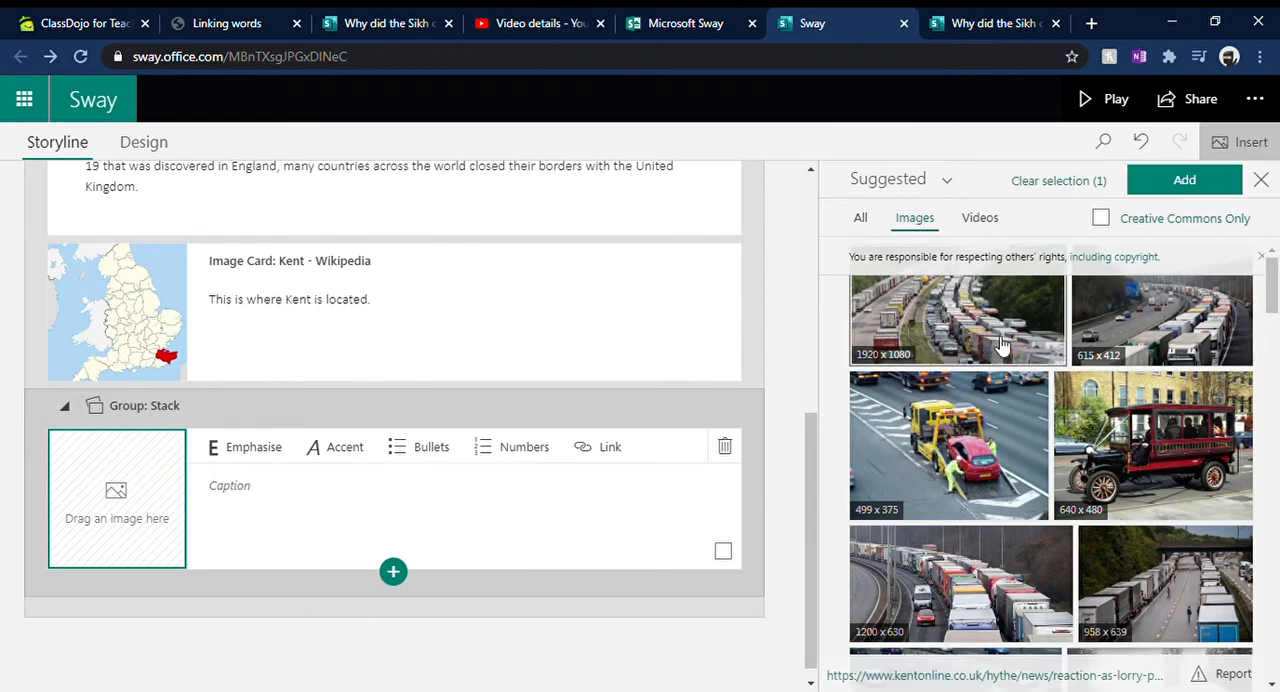
{"action": "left_click", "coordinate": [1123, 324]}
{"action": "scroll", "coordinate": [1160, 340], "scroll_direction": "down", "scroll_amount": 1}
{"action": "left_click", "coordinate": [1158, 450]}
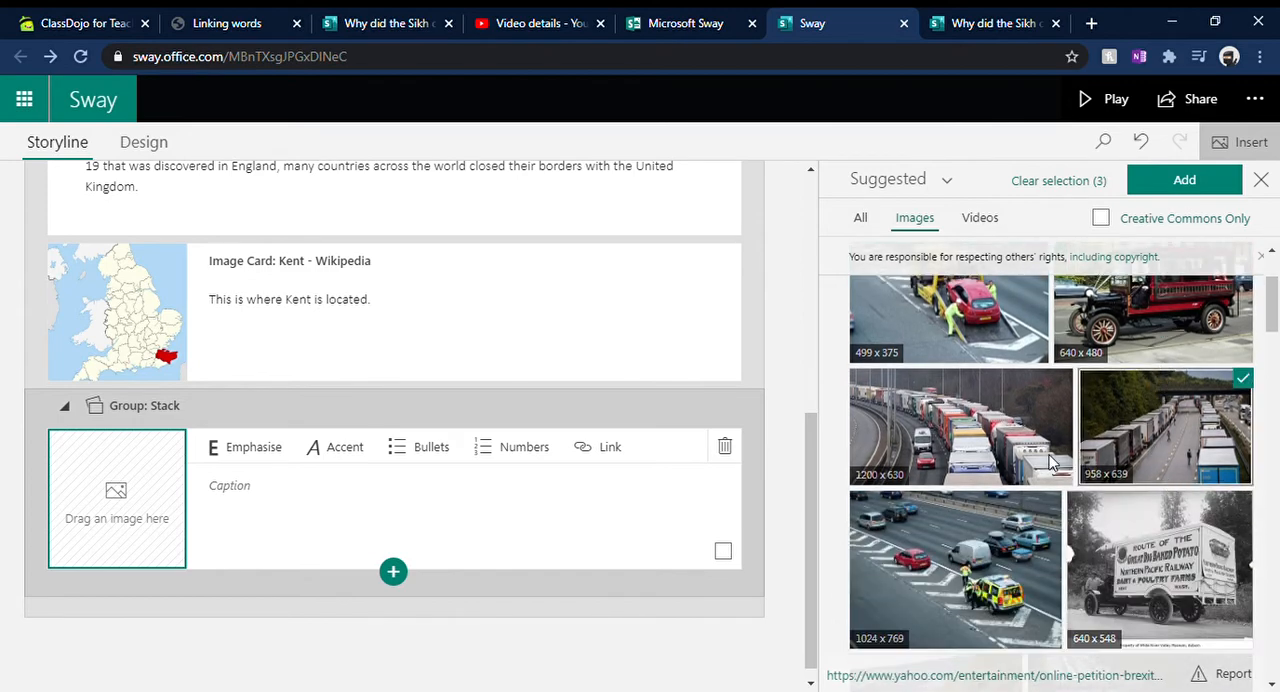
{"action": "left_click", "coordinate": [1000, 440]}
{"action": "scroll", "coordinate": [1068, 445], "scroll_direction": "down", "scroll_amount": 3}
{"action": "scroll", "coordinate": [1065, 440], "scroll_direction": "up", "scroll_amount": 2}
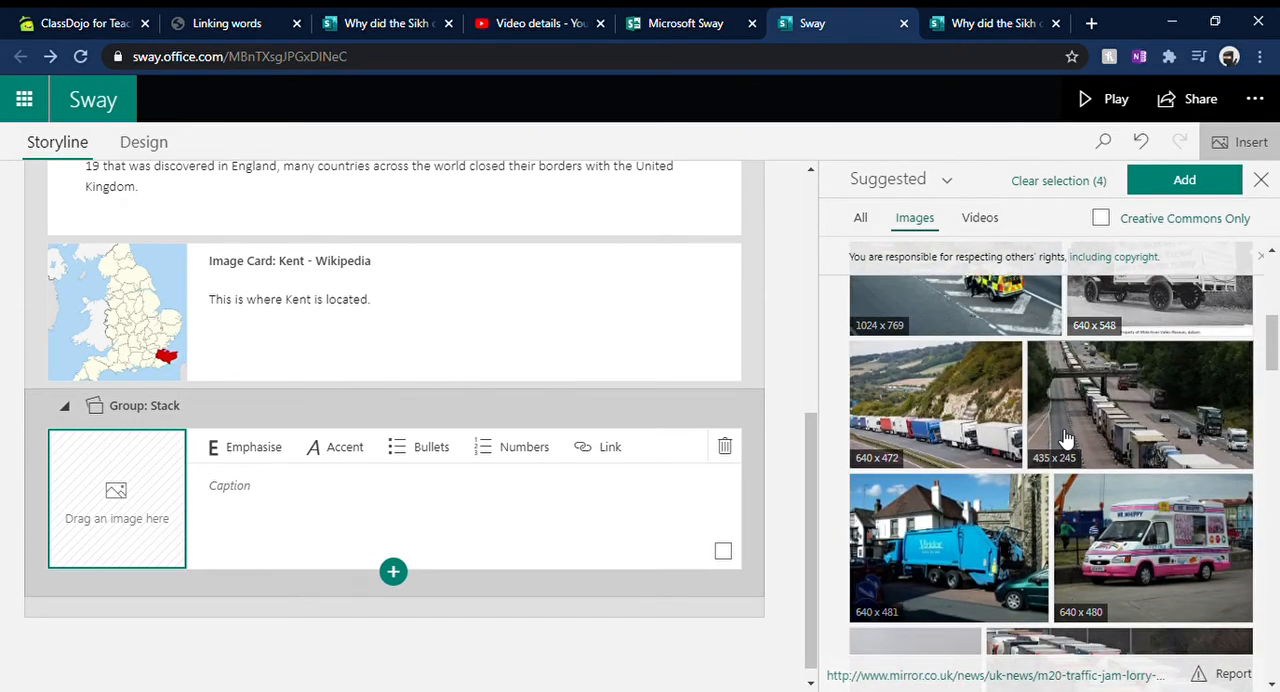
{"action": "left_click", "coordinate": [1128, 410]}
{"action": "scroll", "coordinate": [1128, 410], "scroll_direction": "down", "scroll_amount": 4}
{"action": "left_click", "coordinate": [1130, 405]}
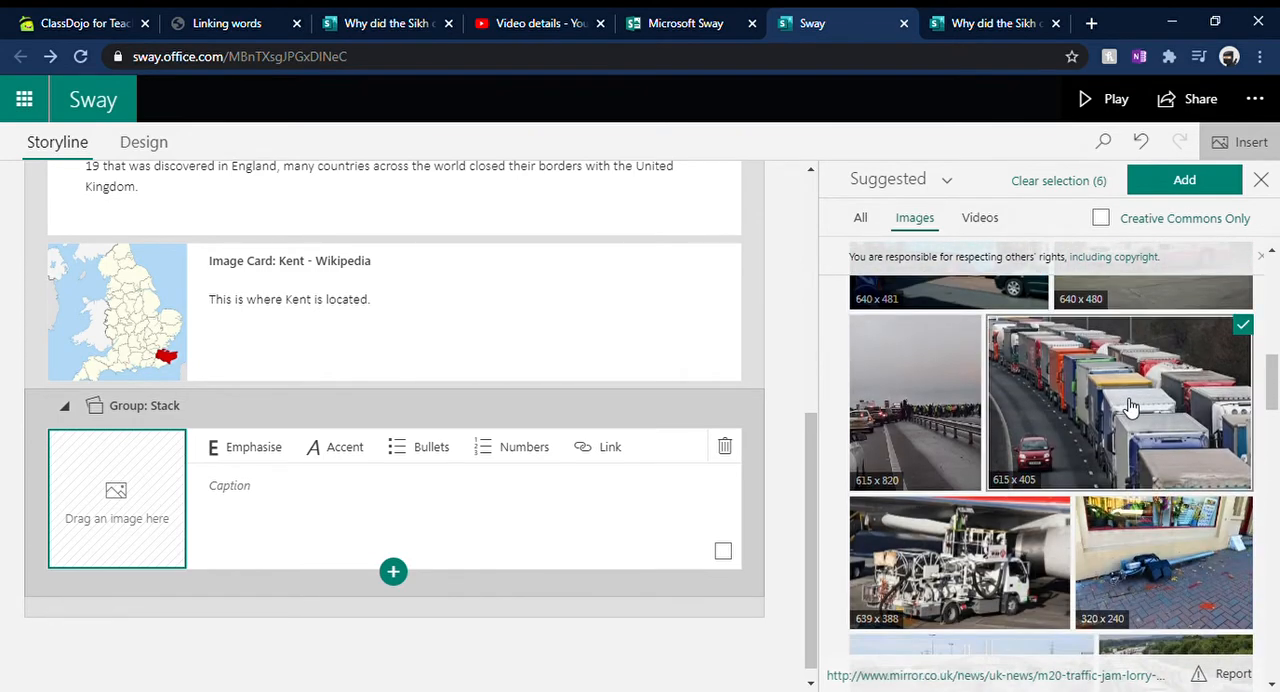
{"action": "scroll", "coordinate": [1120, 400], "scroll_direction": "down", "scroll_amount": 5}
{"action": "scroll", "coordinate": [1120, 397], "scroll_direction": "down", "scroll_amount": 1}
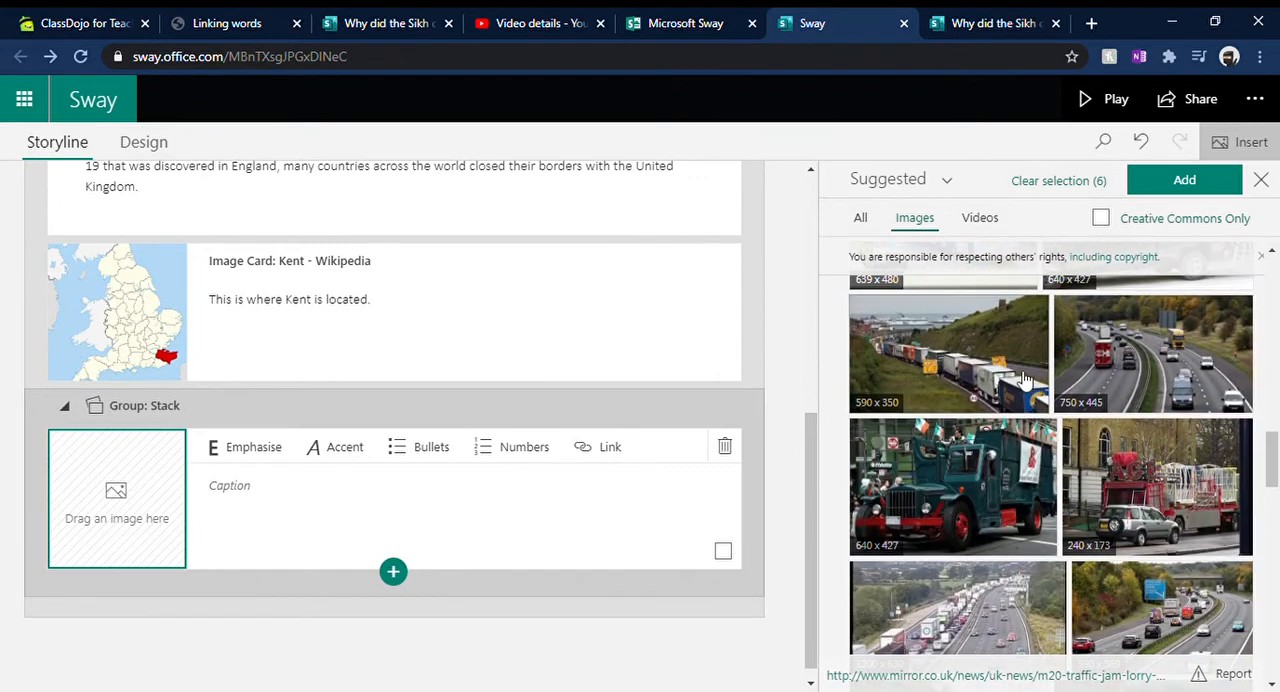
{"action": "left_click", "coordinate": [976, 358]}
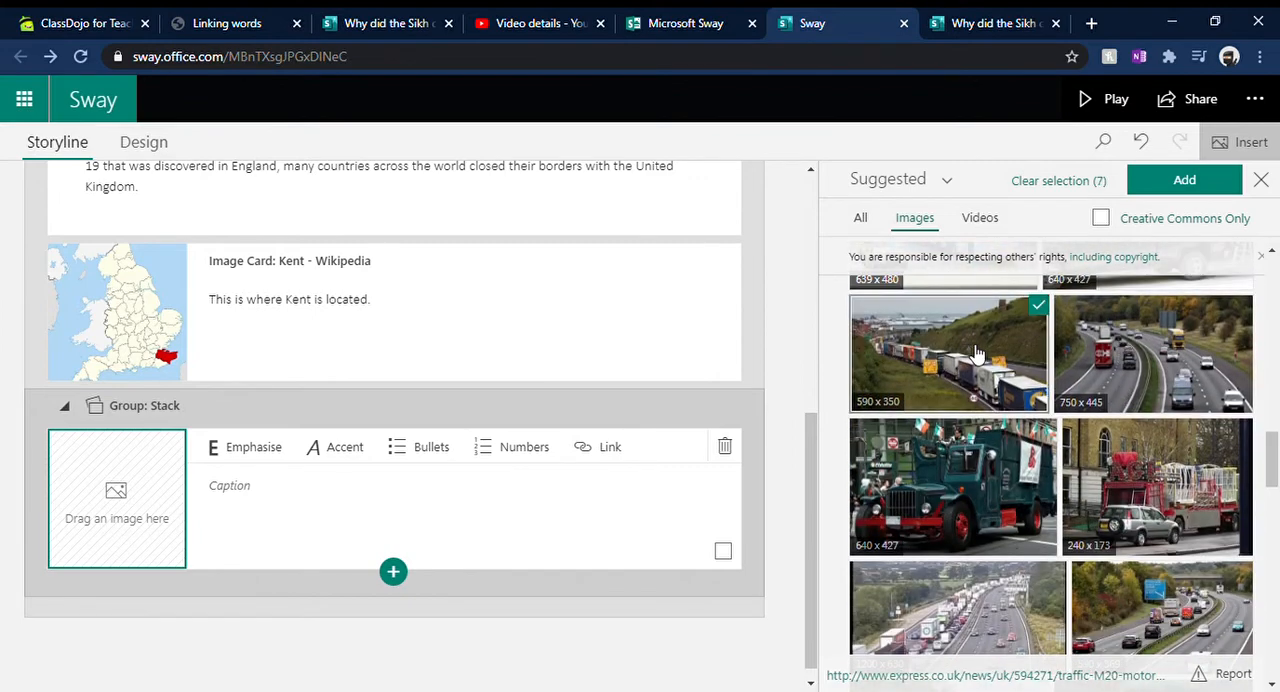
{"action": "left_click", "coordinate": [1180, 182]}
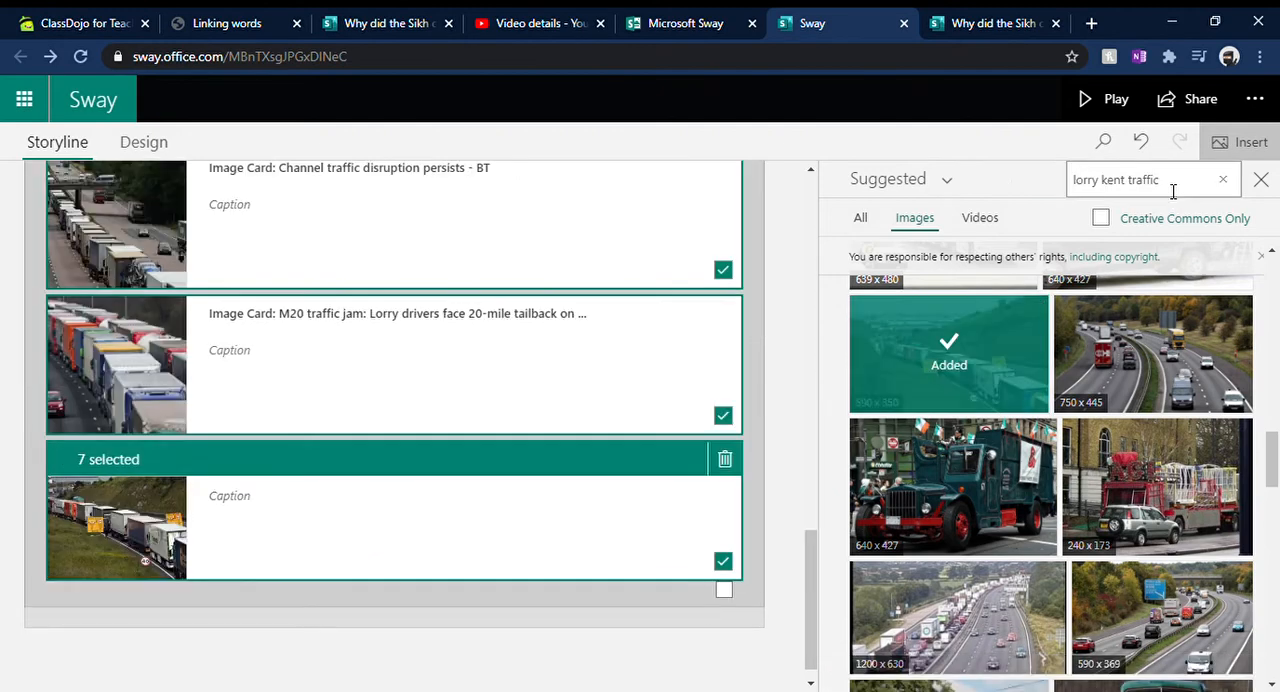
{"action": "left_click", "coordinate": [1260, 182]}
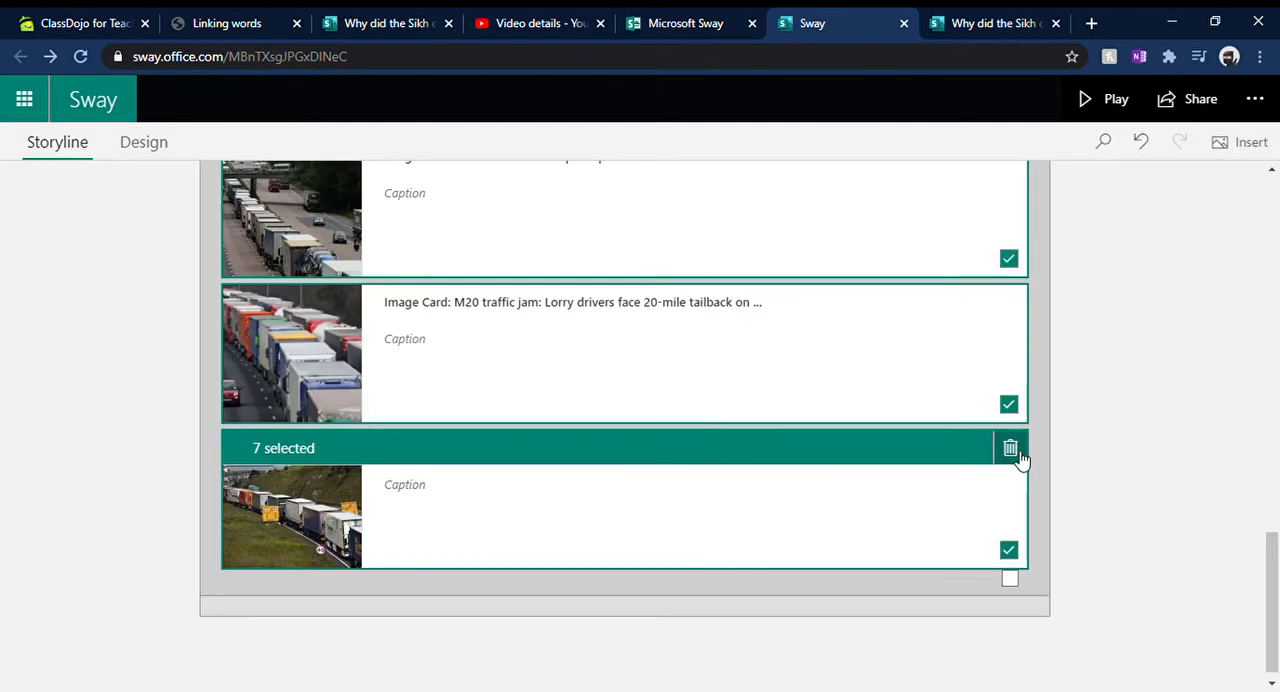
Step: Review the new image cards in the stack and clear their selection
{"action": "scroll", "coordinate": [1030, 490], "scroll_direction": "up", "scroll_amount": 1}
{"action": "scroll", "coordinate": [1036, 500], "scroll_direction": "up", "scroll_amount": 5}
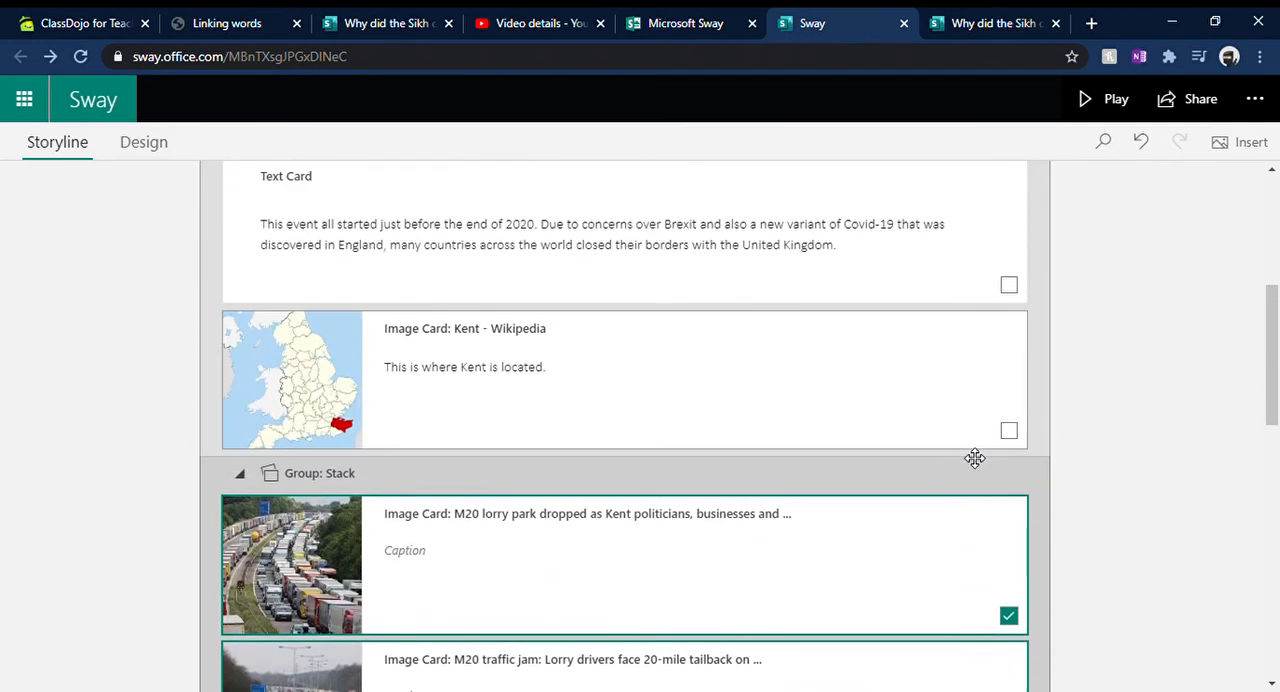
{"action": "scroll", "coordinate": [1034, 490], "scroll_direction": "down", "scroll_amount": 4}
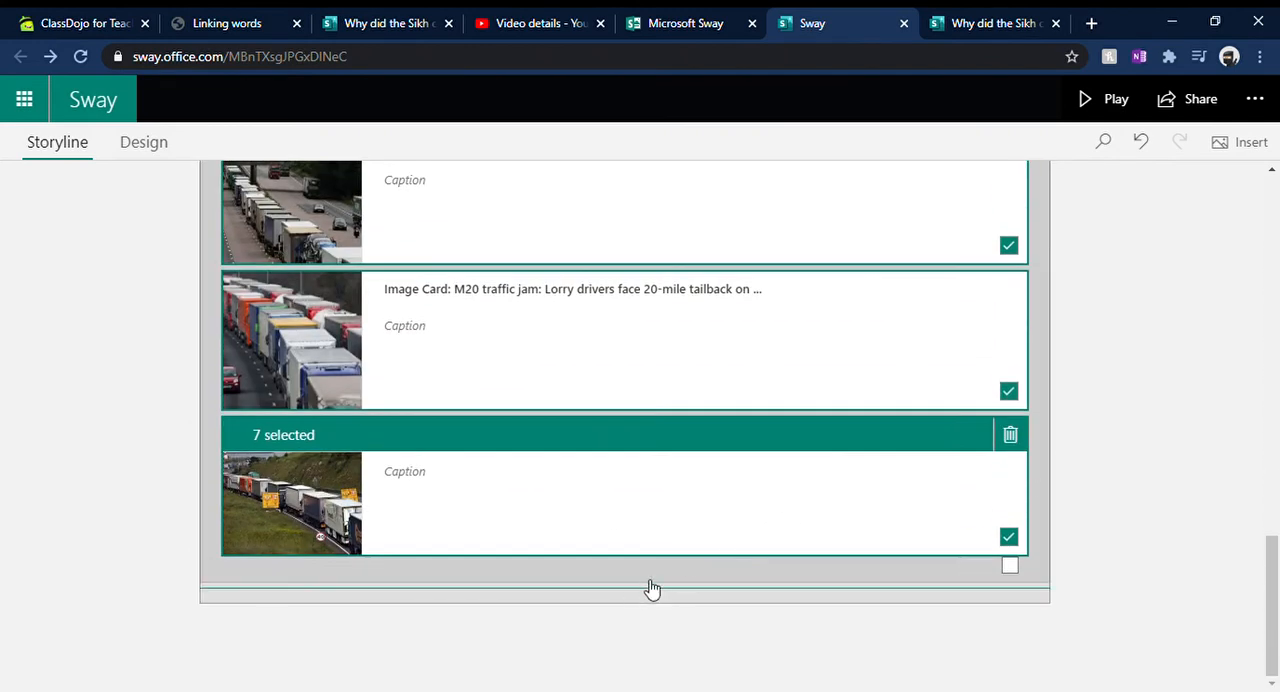
{"action": "left_click", "coordinate": [1010, 567]}
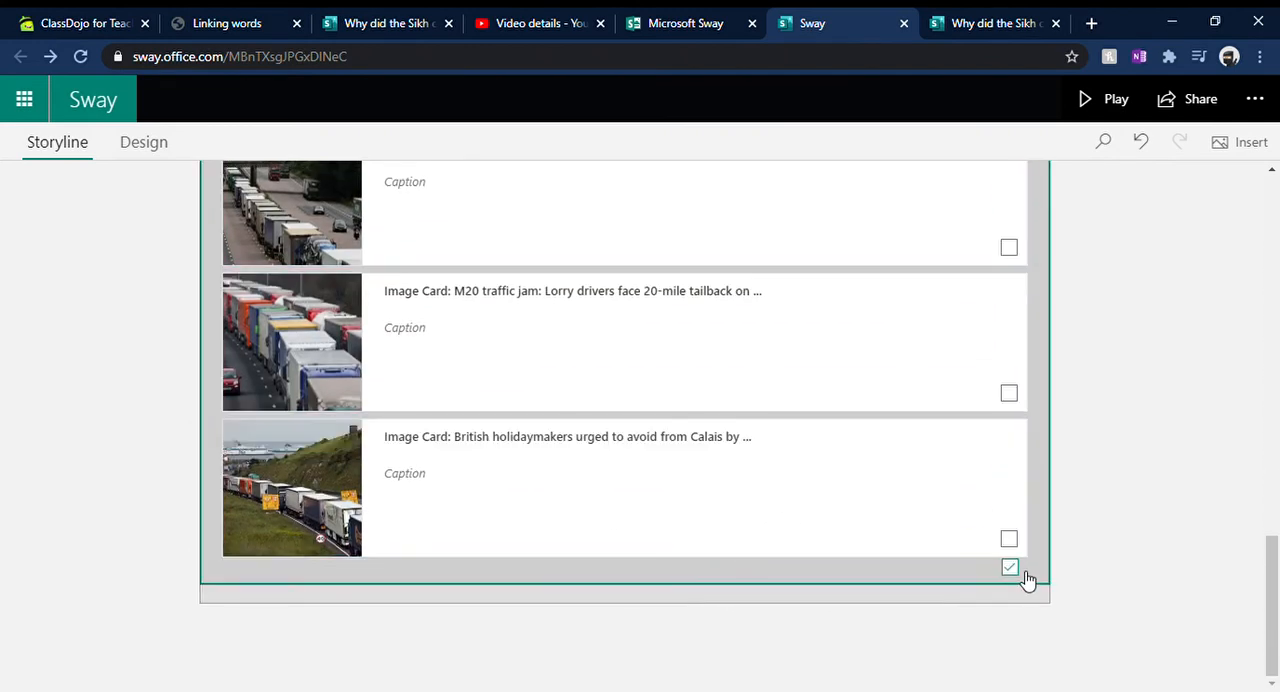
{"action": "left_click", "coordinate": [648, 628]}
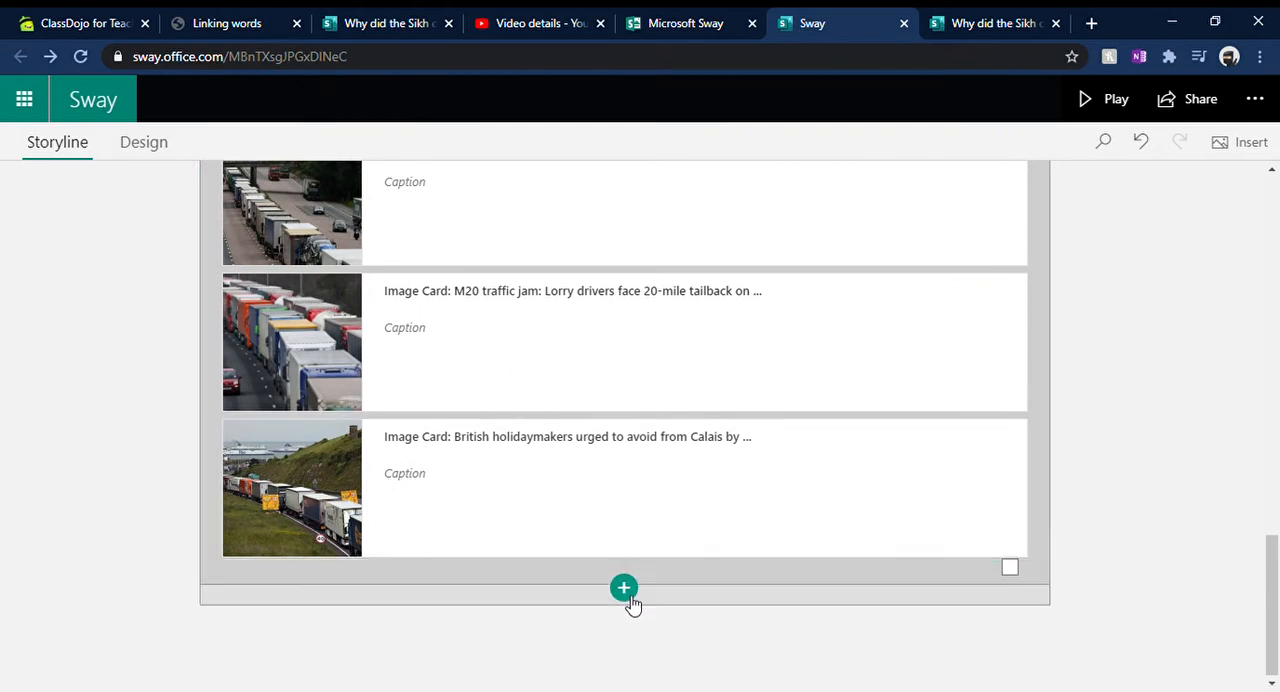
Step: Insert a text card below the stack describing miles of queued M20 traffic, lorry drivers stuck without food or drink, and their potentially dangerous situation
{"action": "left_click", "coordinate": [630, 597]}
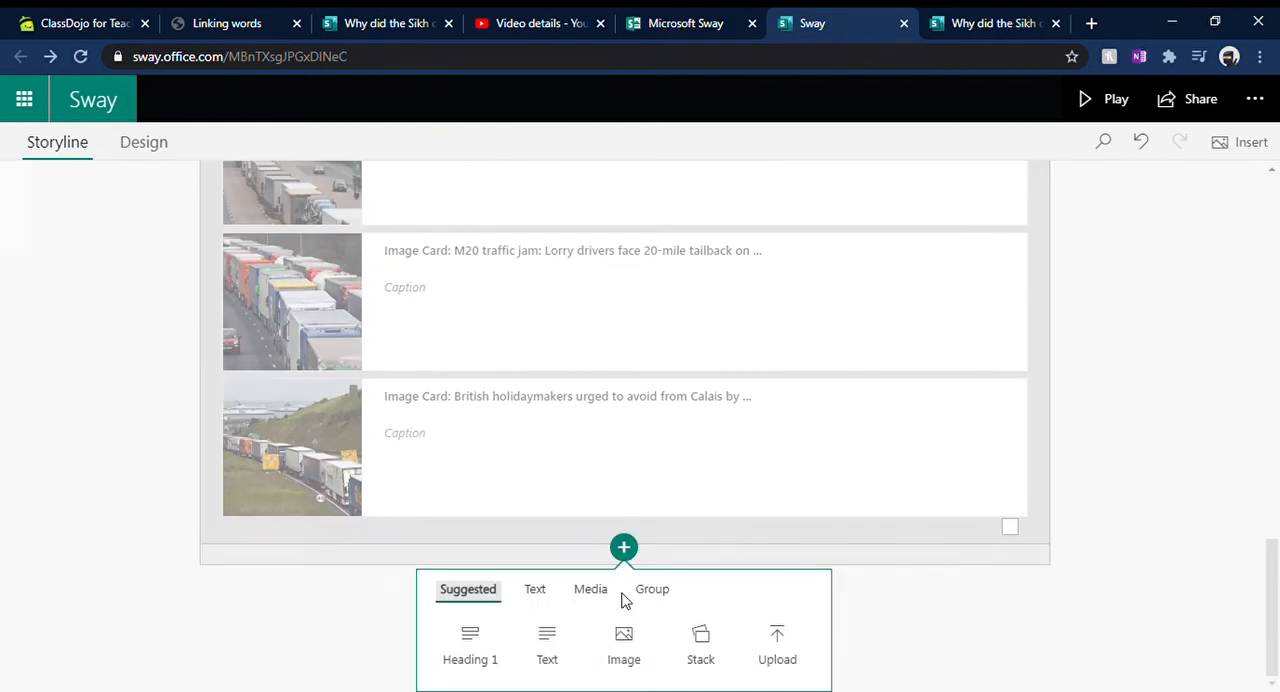
{"action": "left_click", "coordinate": [553, 644]}
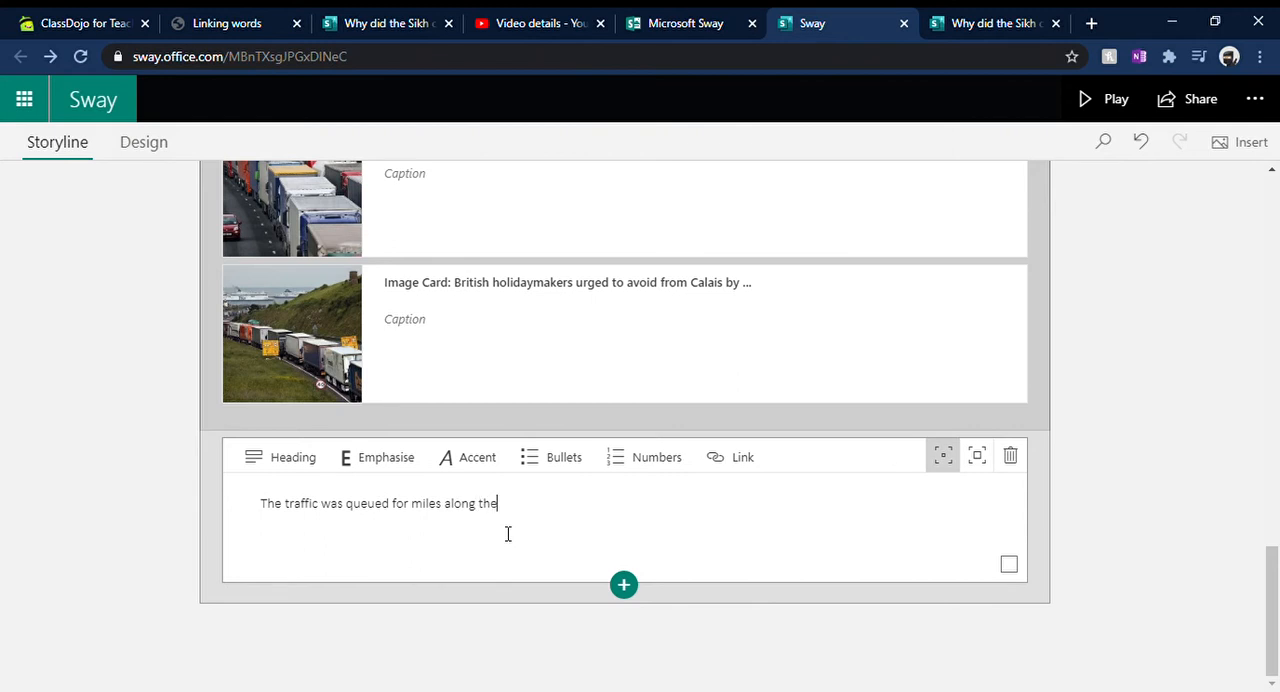
{"action": "type", "text": "many lorry drivers we"}
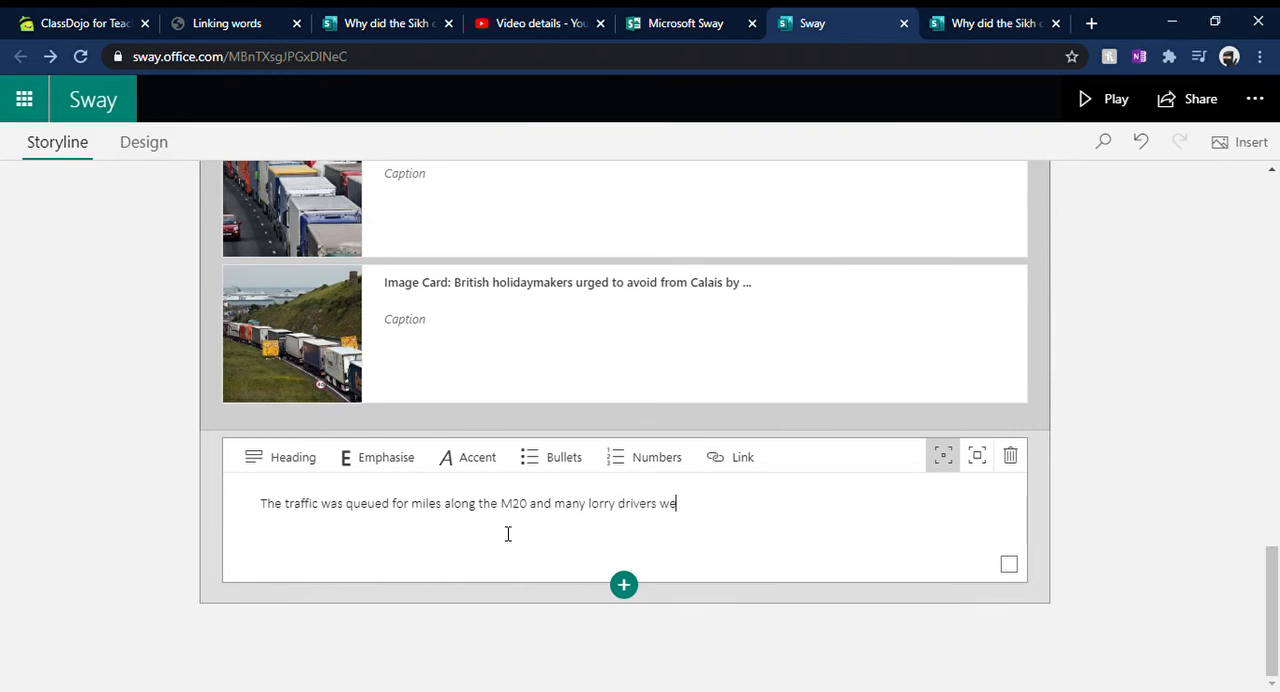
{"action": "type", "text": "tuck without access to food or drink.  This was a"}
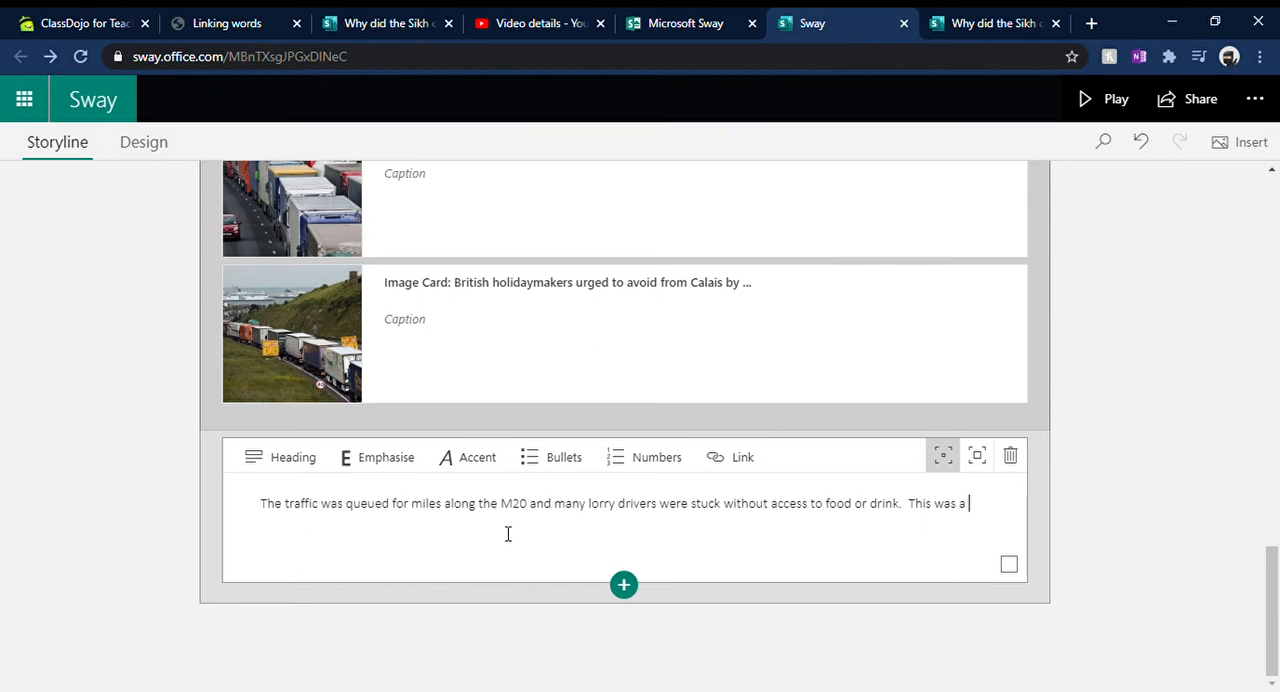
{"action": "type", "text": "potentially dangerou"}
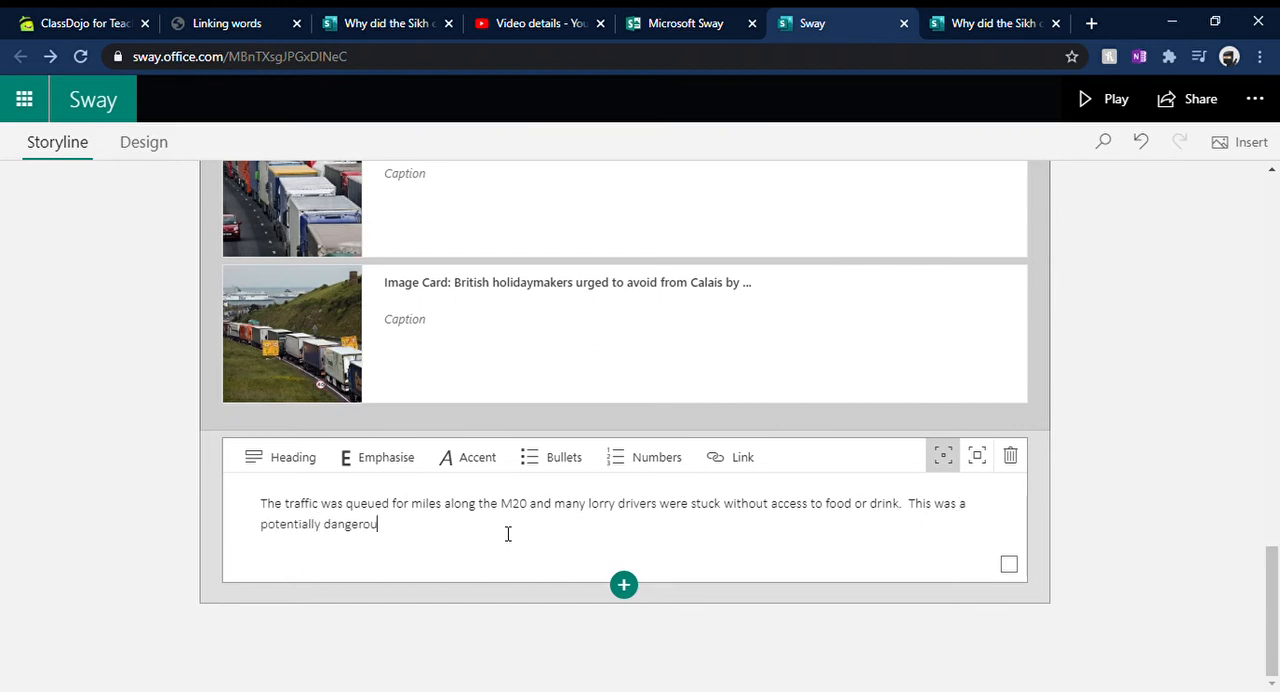
{"action": "type", "text": "situation for them to be in."}
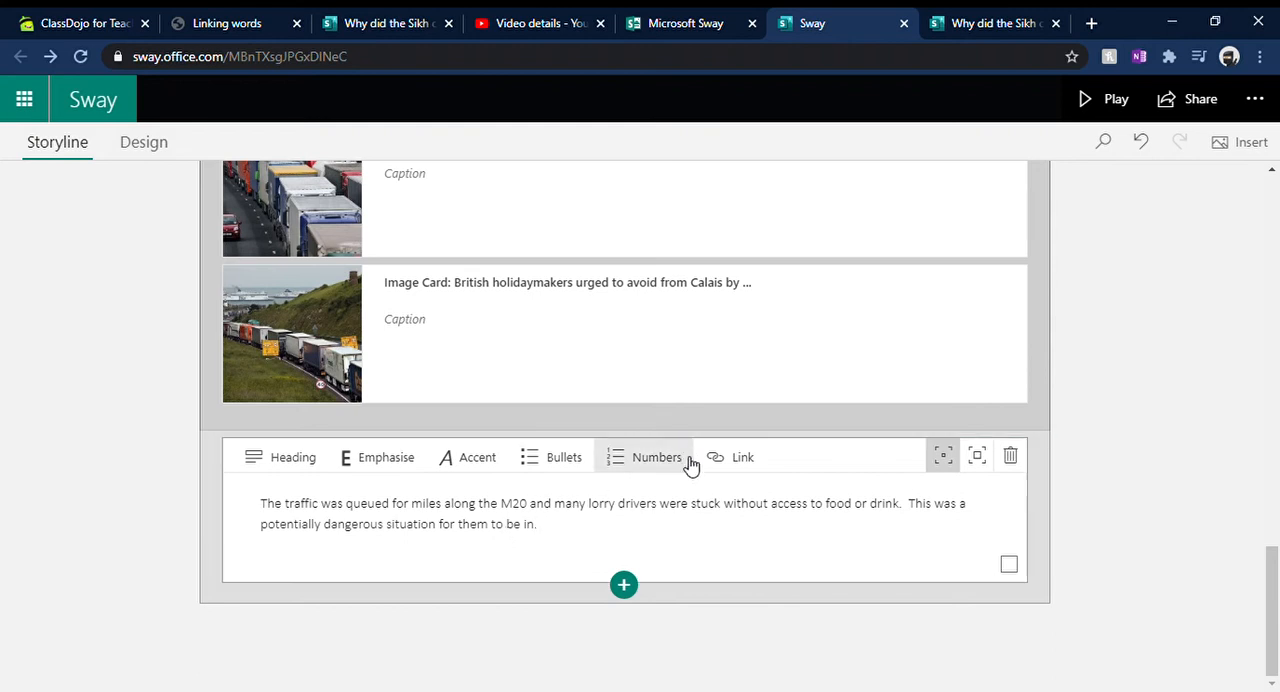
{"action": "left_click", "coordinate": [740, 417]}
{"action": "scroll", "coordinate": [760, 505], "scroll_direction": "down", "scroll_amount": 3}
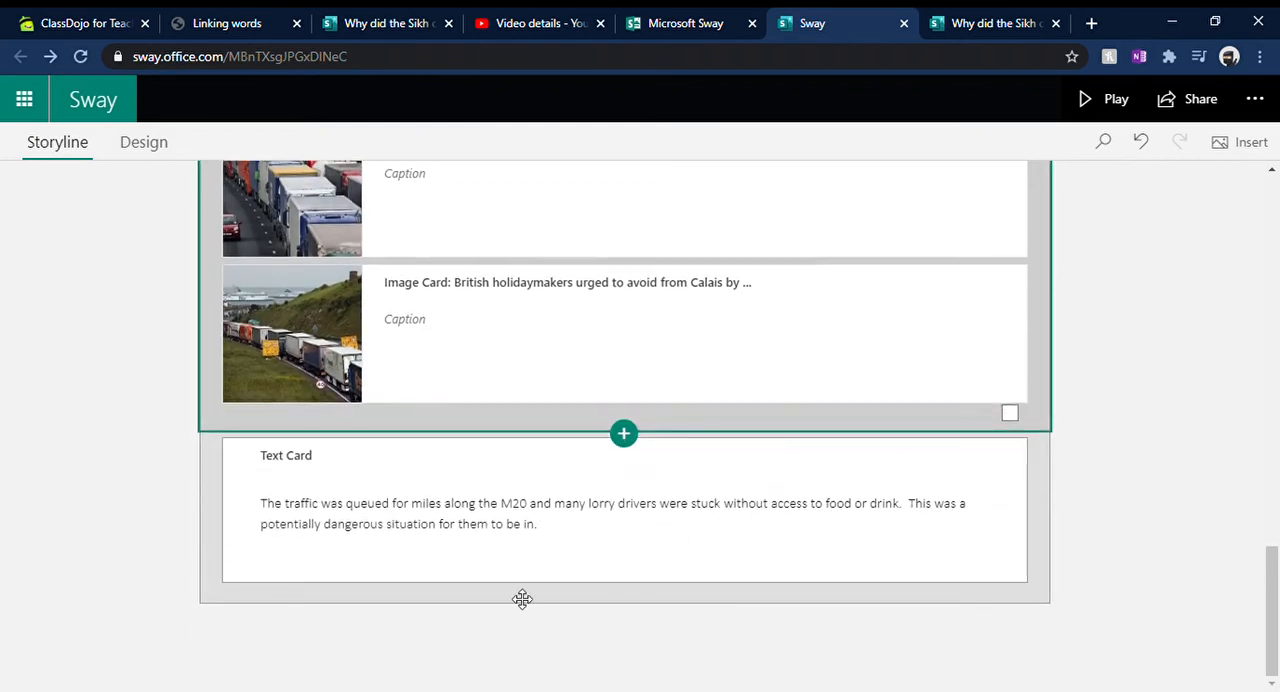
Step: Insert a Heading 1 card below the M20 traffic text card, reading "So what did the Sikh community actually do?"
{"action": "left_click", "coordinate": [871, 570]}
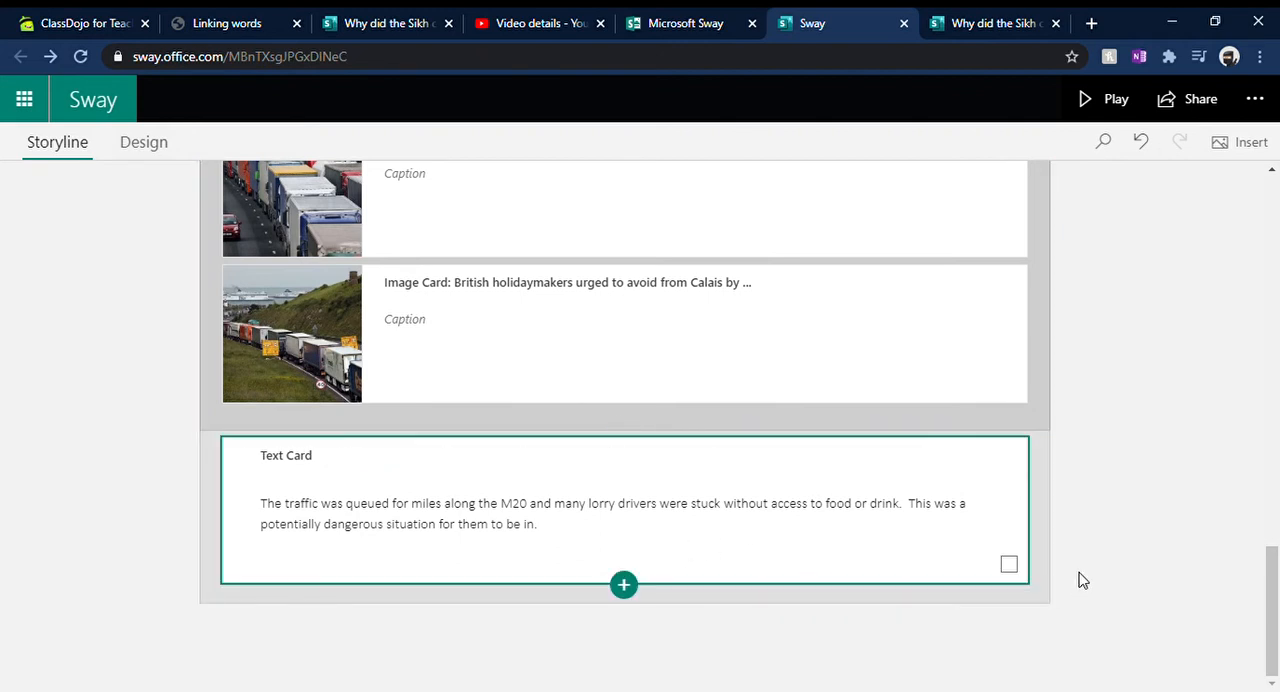
{"action": "left_click", "coordinate": [624, 585]}
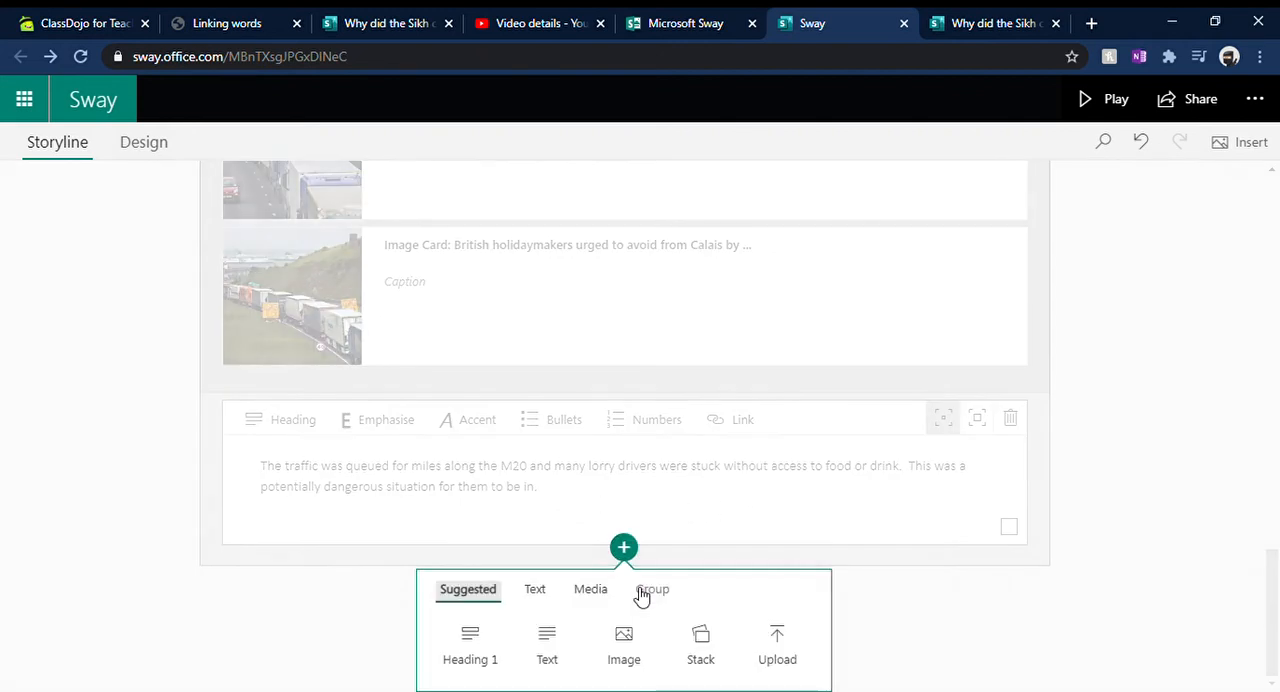
{"action": "left_click", "coordinate": [469, 646]}
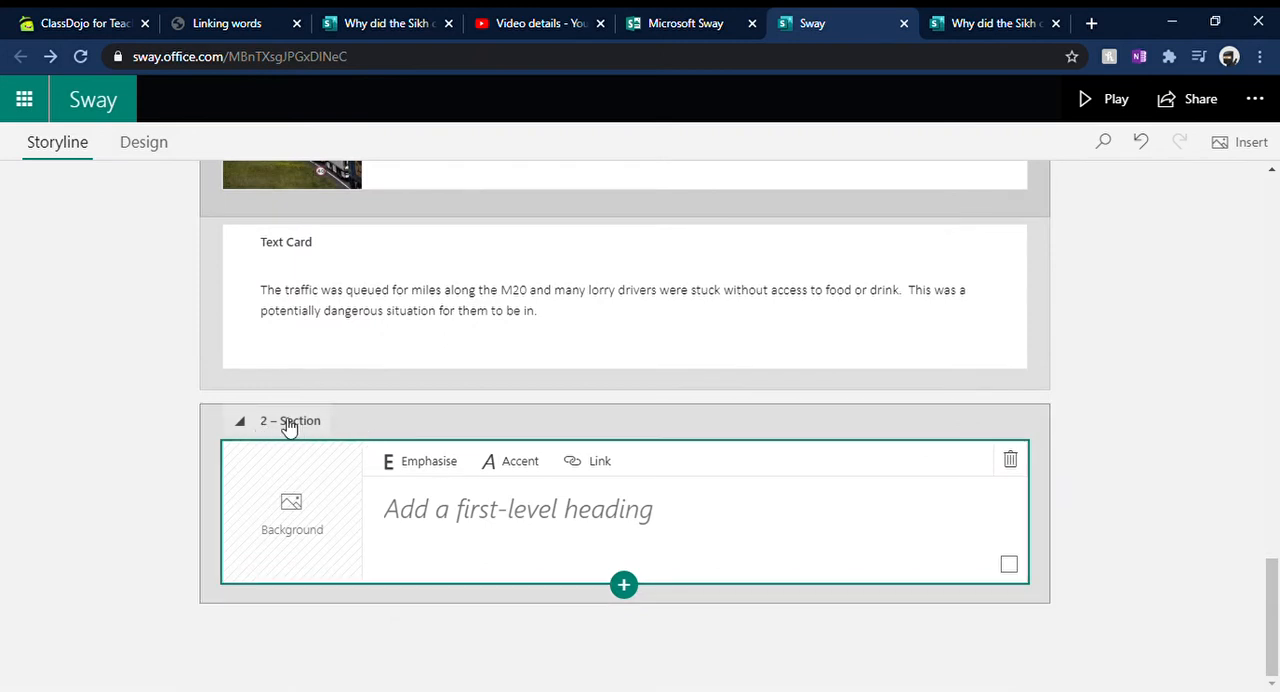
{"action": "left_click", "coordinate": [496, 519]}
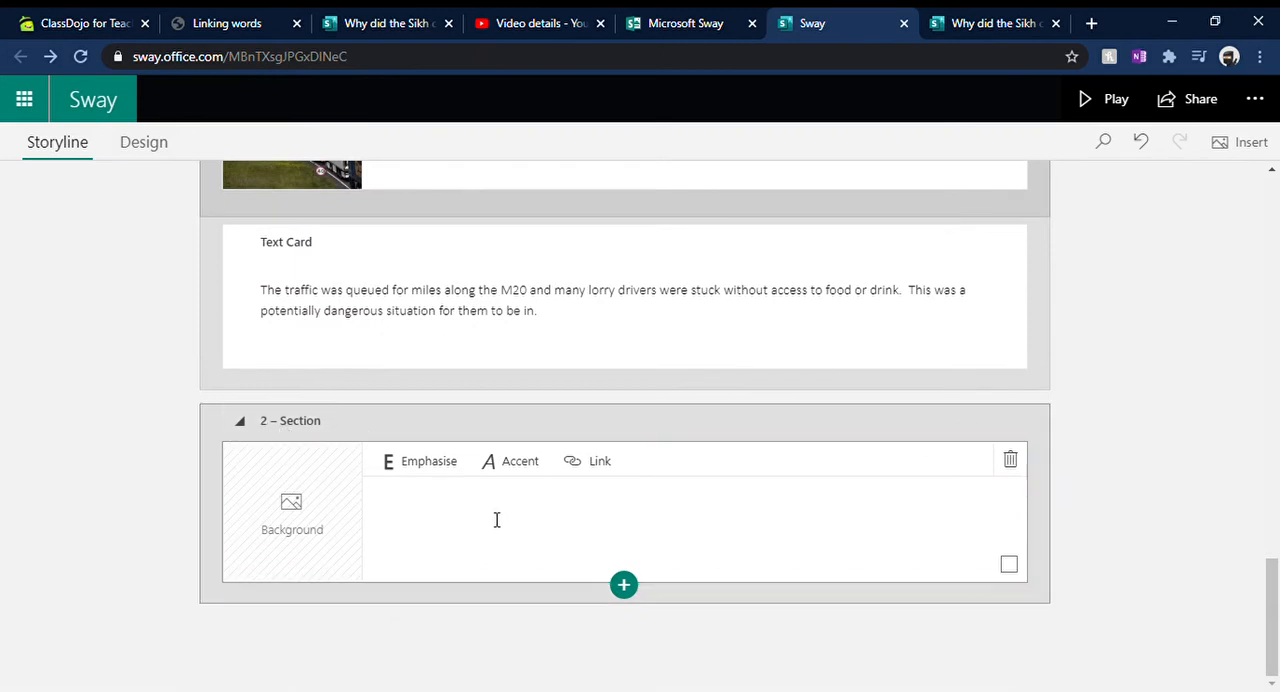
{"action": "type", "text": "So what did the "}
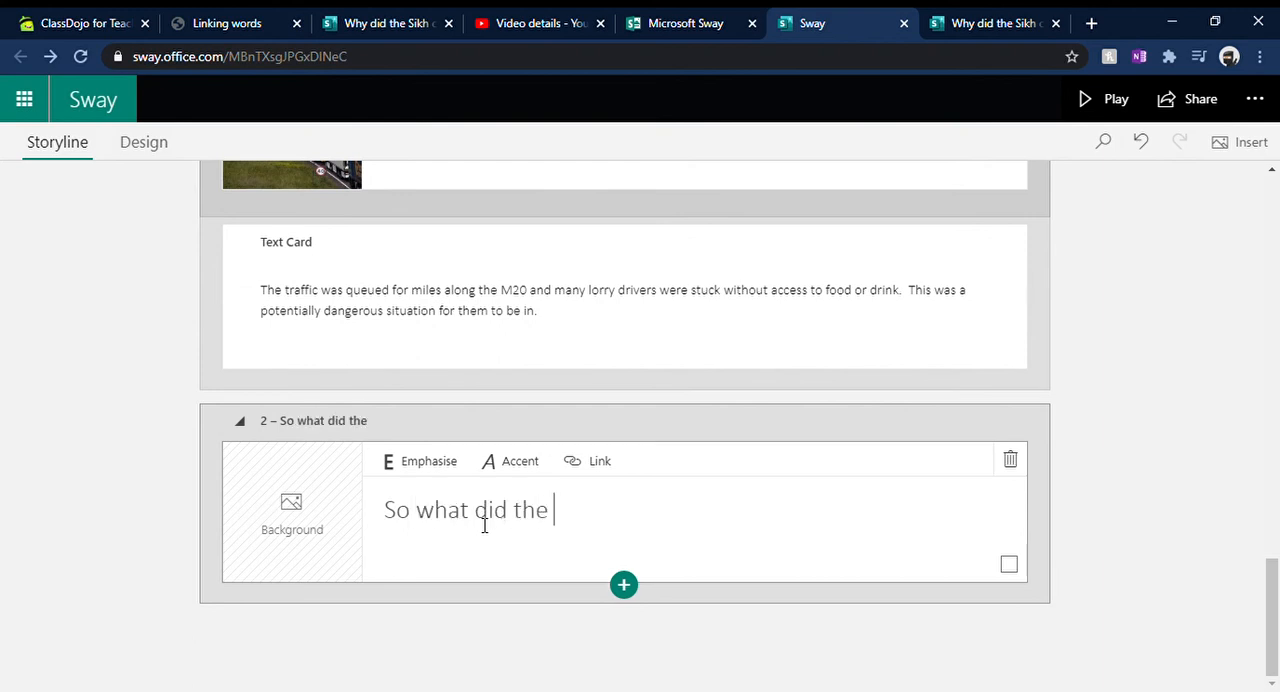
{"action": "type", "text": "Sikh comm"}
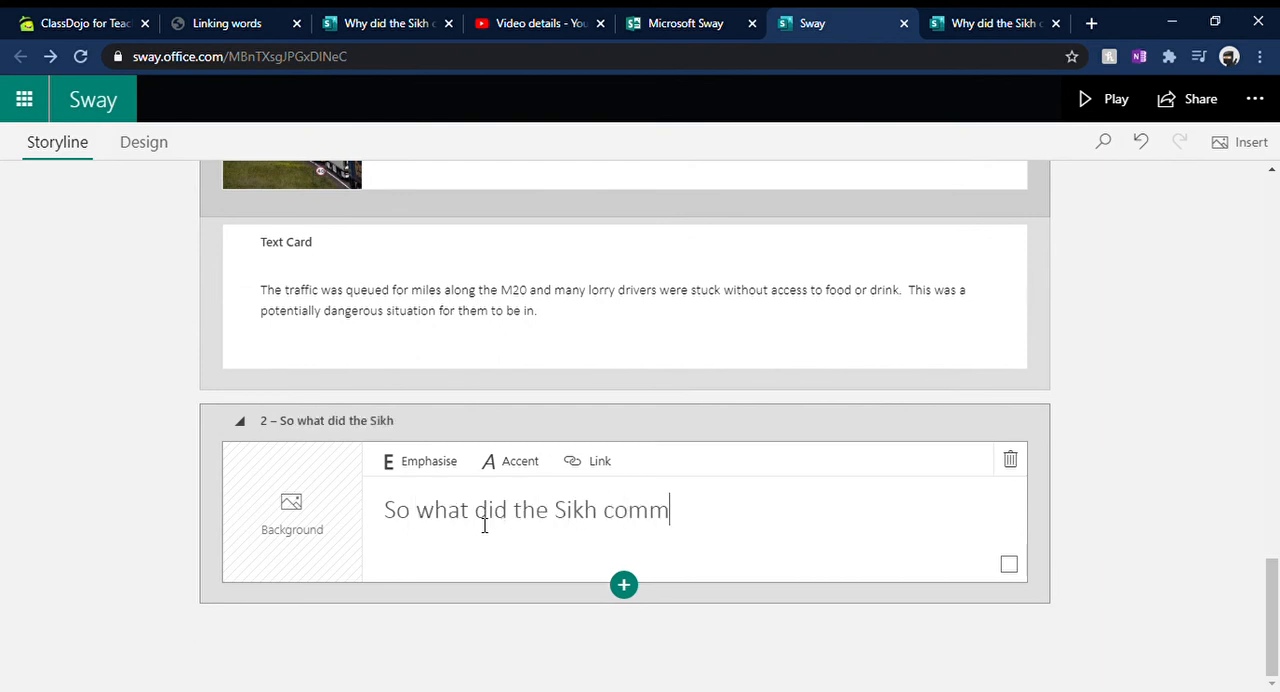
{"action": "type", "text": "unity ac"}
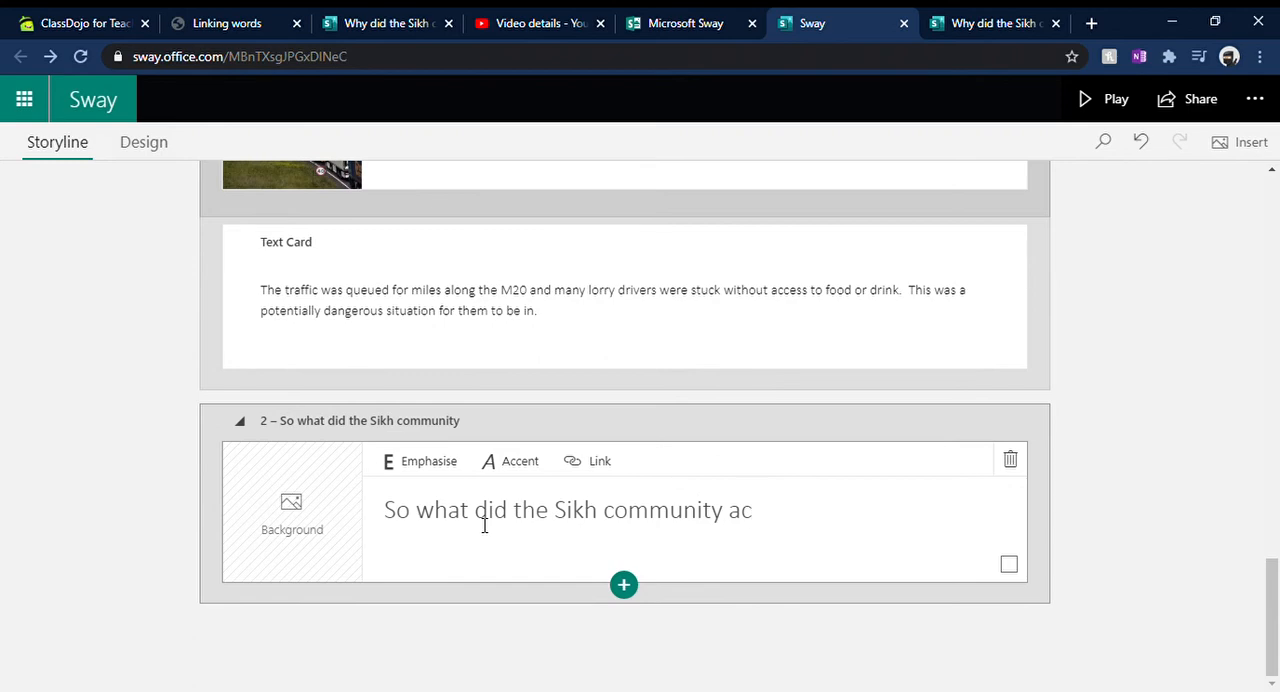
{"action": "type", "text": "tually do?"}
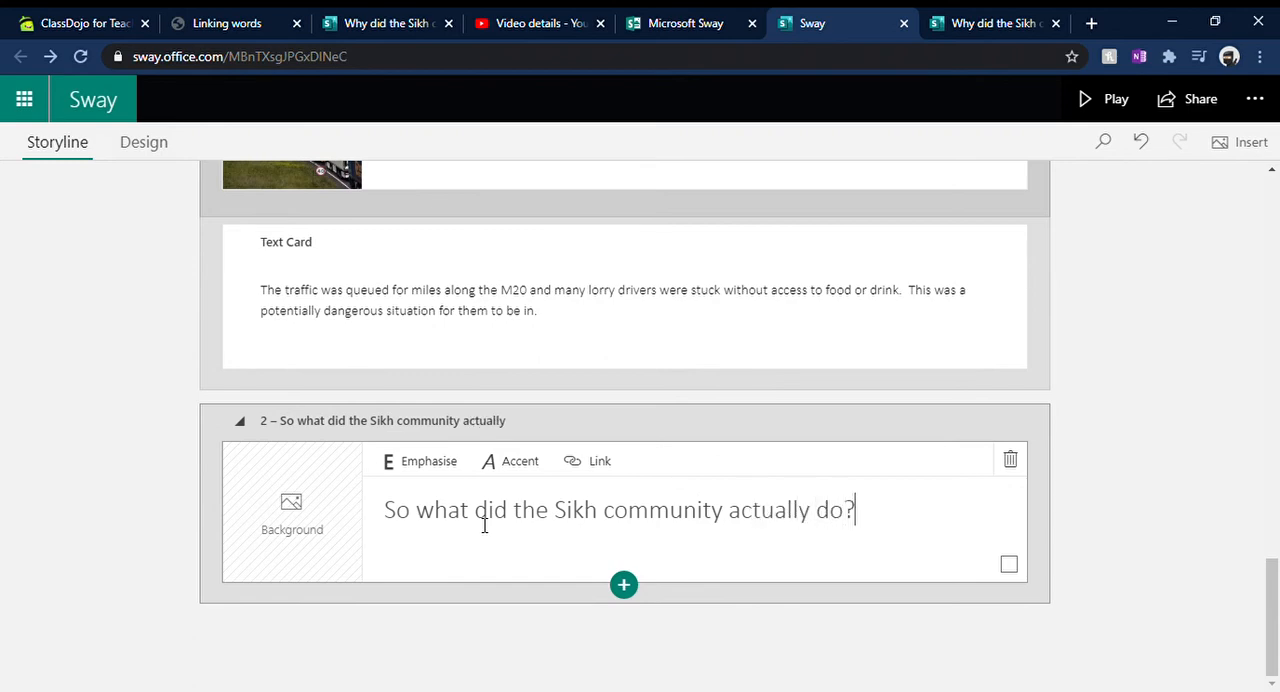
Step: Open the background image search for the new heading card and browse images for "sikh"
{"action": "left_click", "coordinate": [334, 520]}
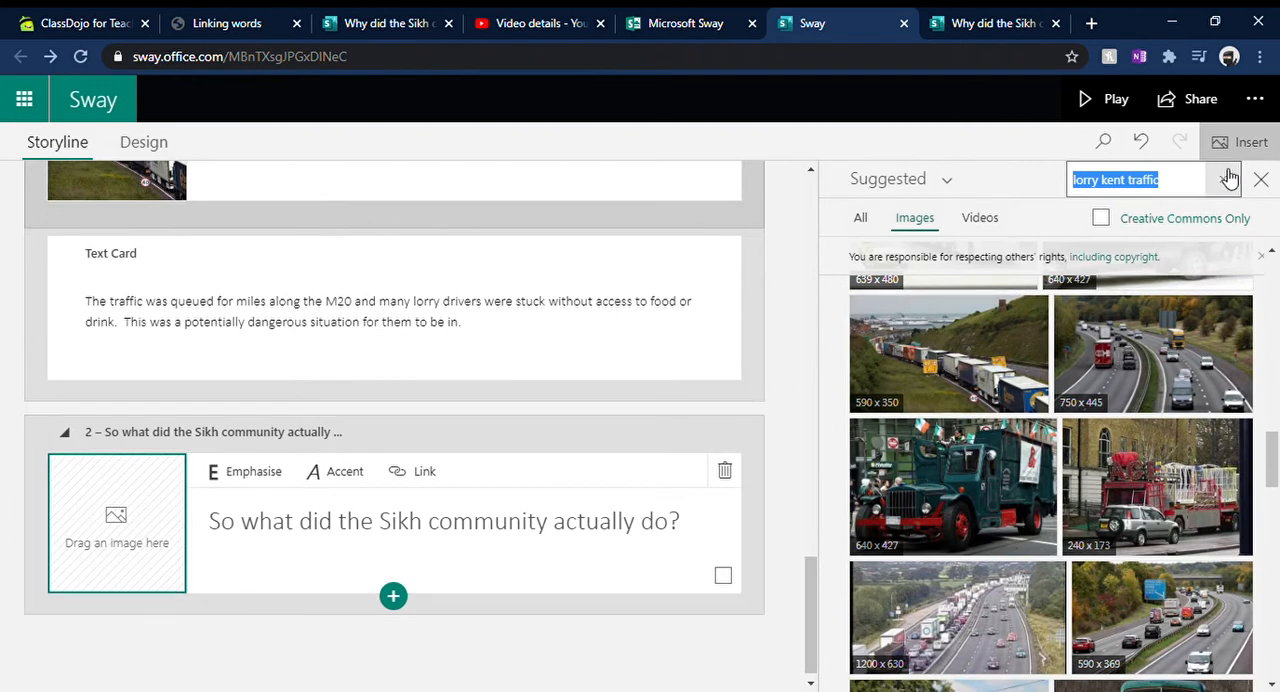
{"action": "left_click", "coordinate": [1222, 179]}
{"action": "type", "text": "sikh"}
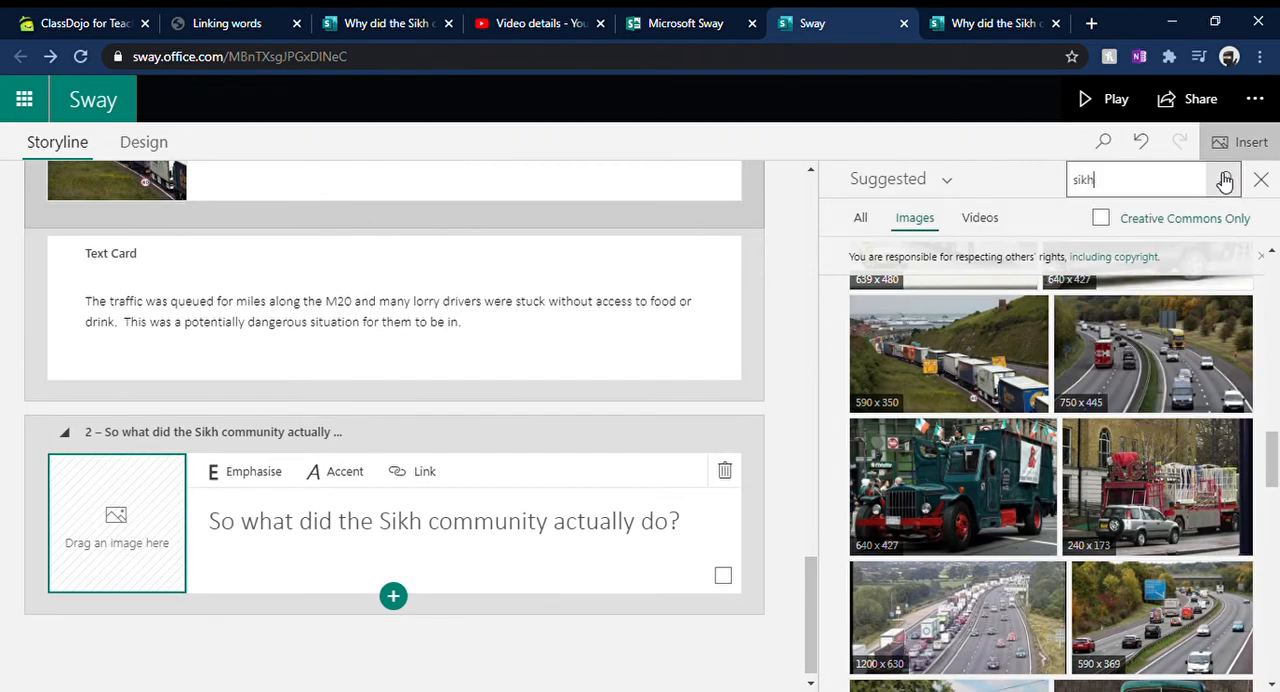
{"action": "left_click", "coordinate": [1224, 180]}
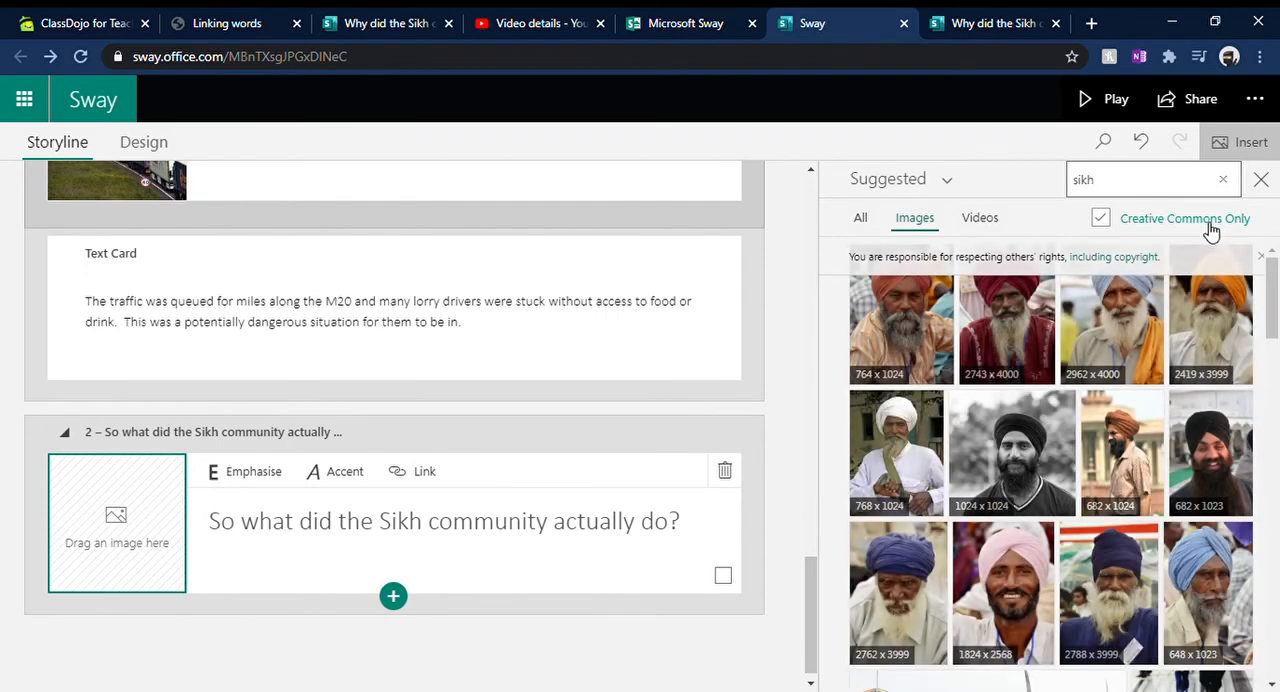
{"action": "scroll", "coordinate": [1190, 320], "scroll_direction": "down", "scroll_amount": 2}
{"action": "scroll", "coordinate": [1190, 325], "scroll_direction": "down", "scroll_amount": 10}
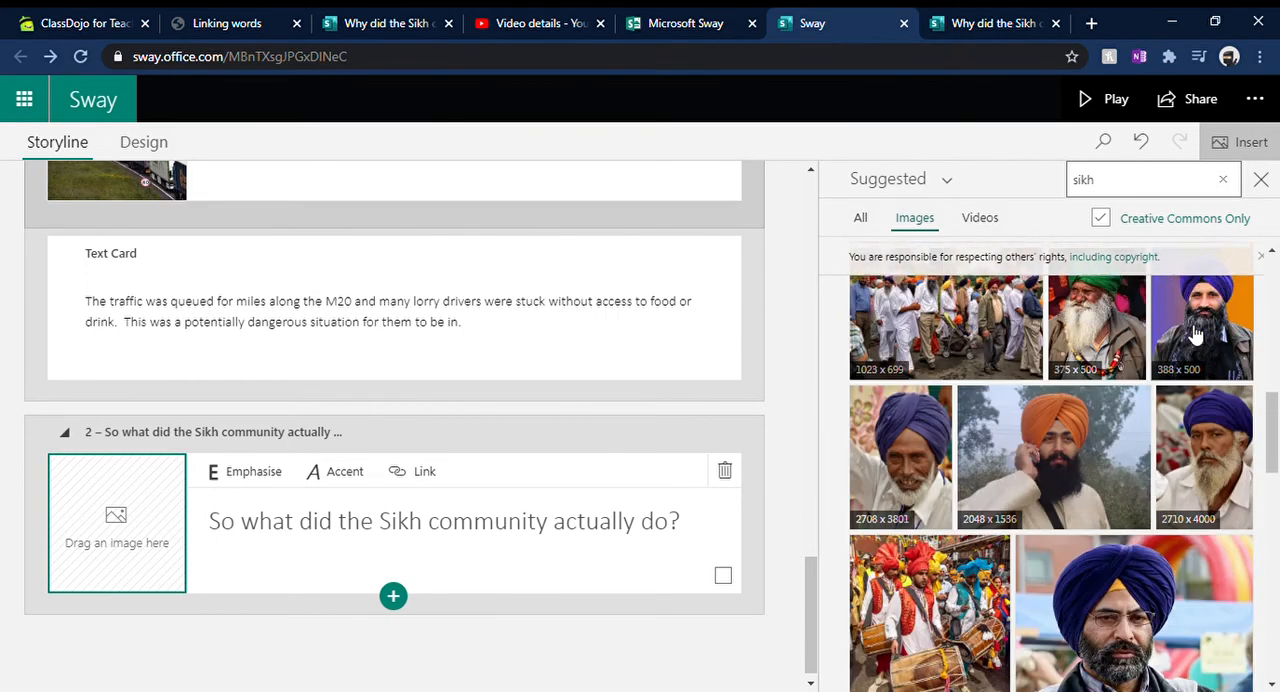
{"action": "scroll", "coordinate": [1196, 336], "scroll_direction": "down", "scroll_amount": 10}
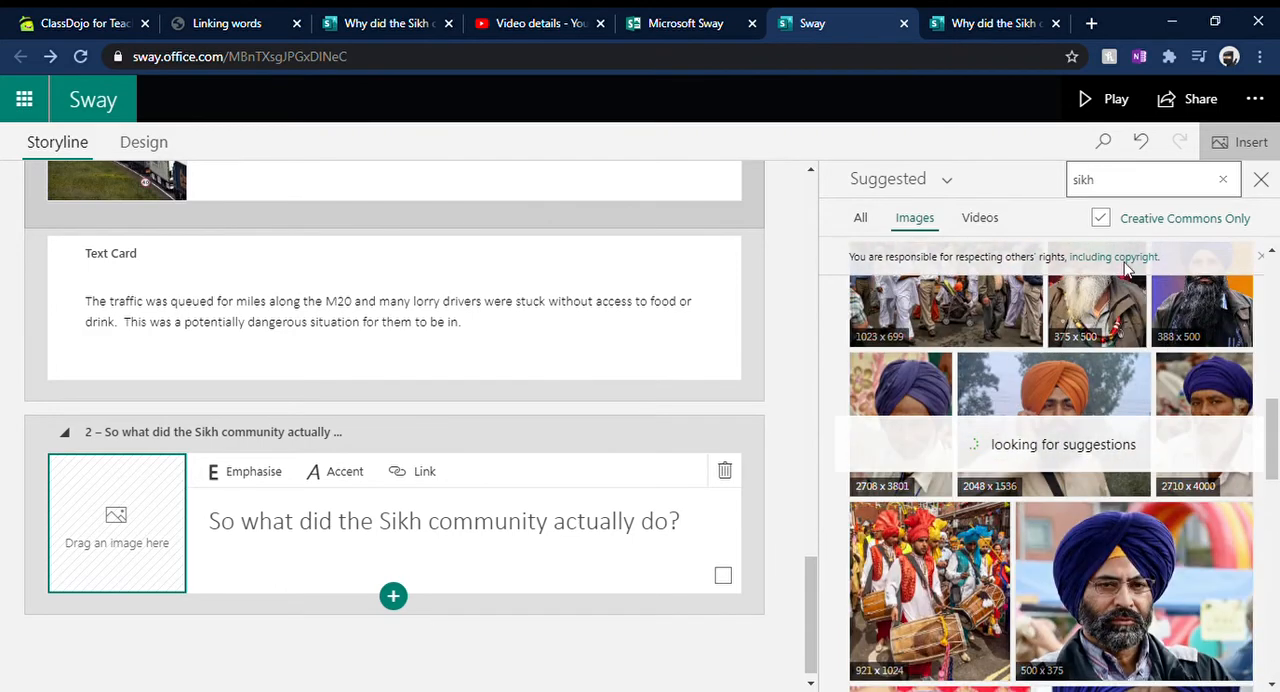
Step: Search images for "sikh symbol" and set the plain orange 1450 x 1650 symbol as the heading card's background
{"action": "left_click", "coordinate": [1132, 194]}
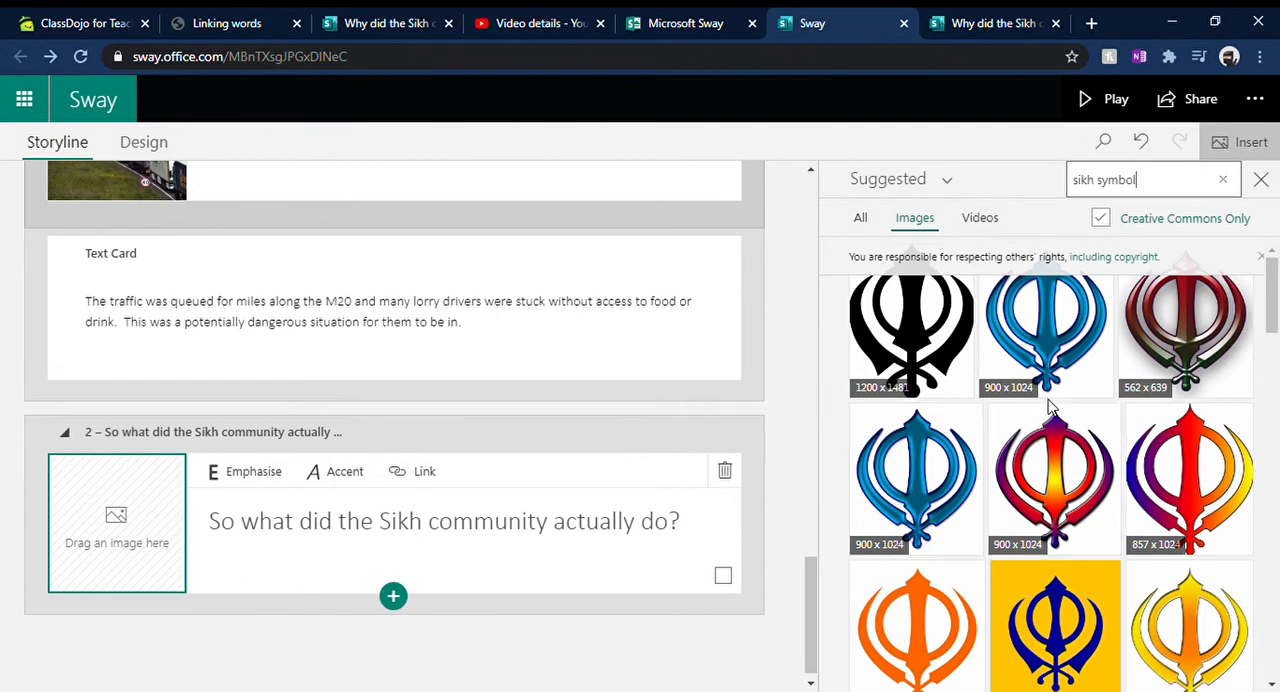
{"action": "left_click", "coordinate": [925, 630]}
{"action": "left_click", "coordinate": [1184, 180]}
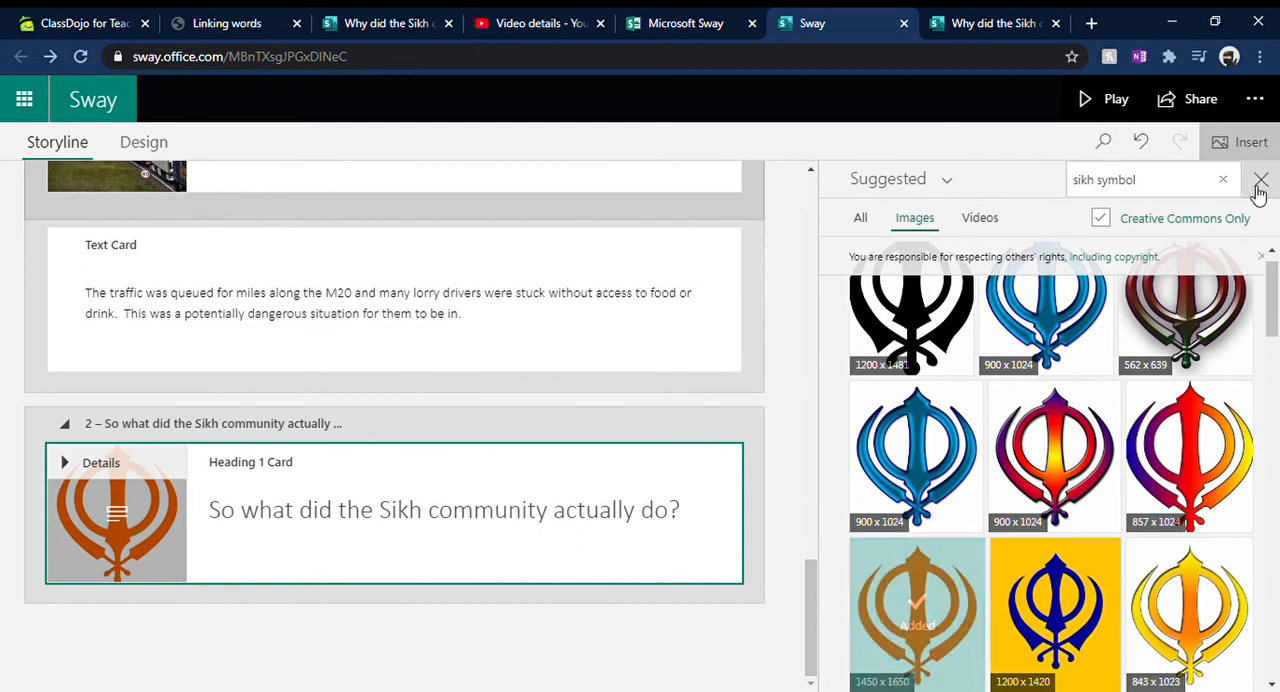
{"action": "left_click", "coordinate": [1261, 180]}
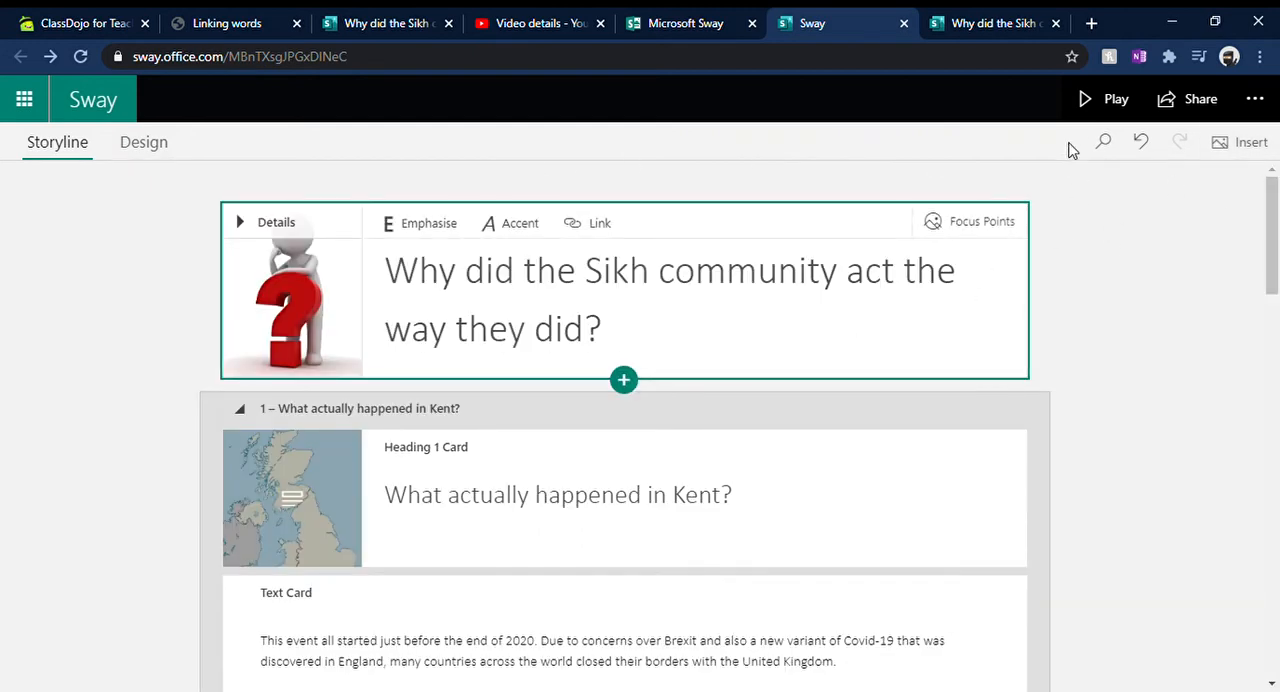
Step: Preview the Sway from the title to the second heading, checking the images, stack and text, and return to editing
{"action": "left_click", "coordinate": [1105, 107]}
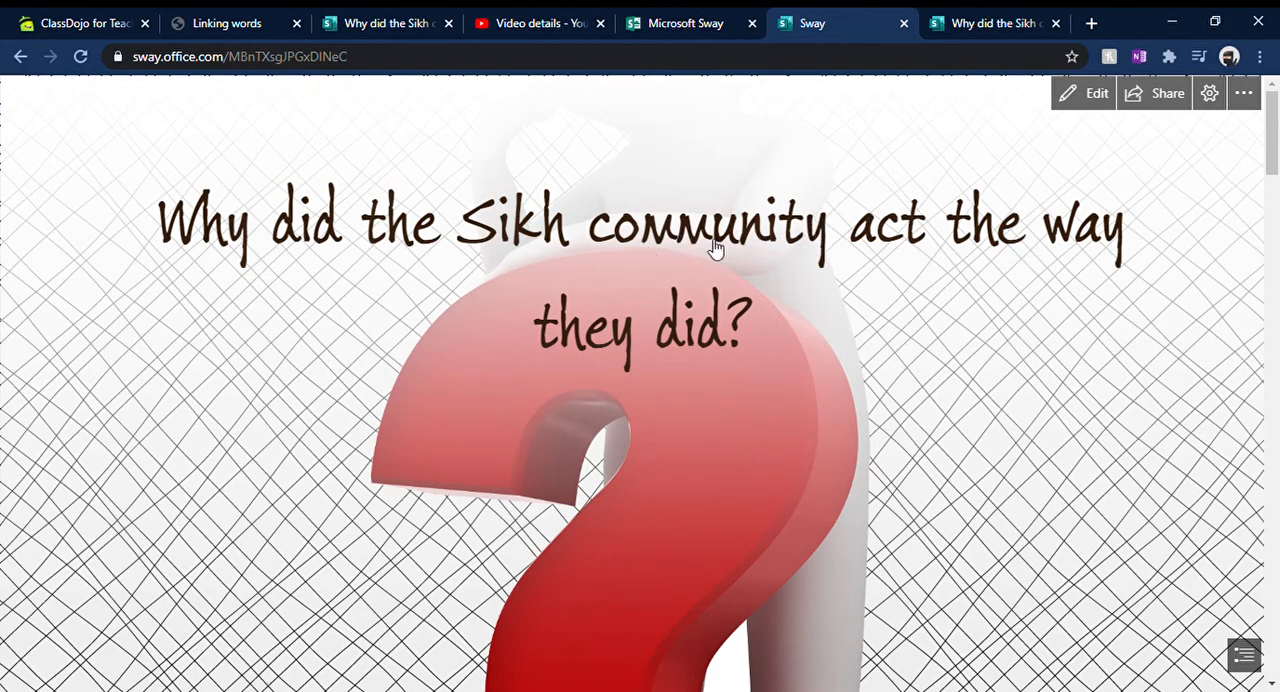
{"action": "scroll", "coordinate": [862, 248], "scroll_direction": "down", "scroll_amount": 10}
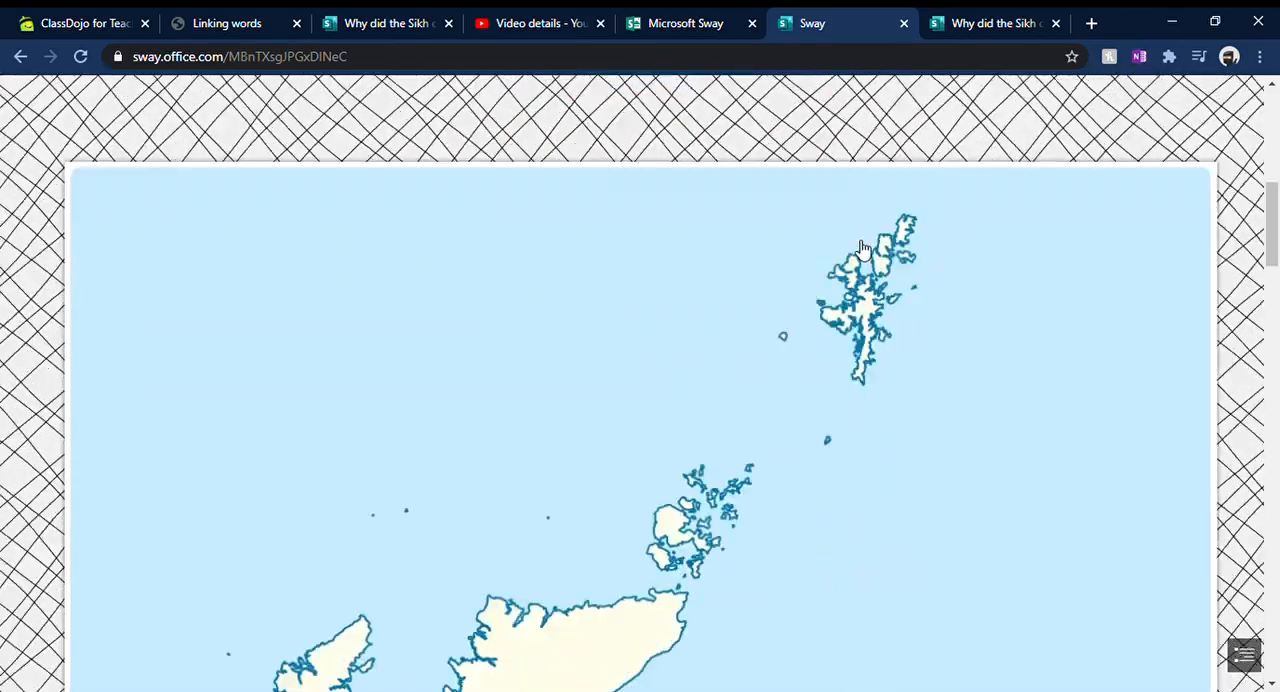
{"action": "scroll", "coordinate": [862, 248], "scroll_direction": "down", "scroll_amount": 15}
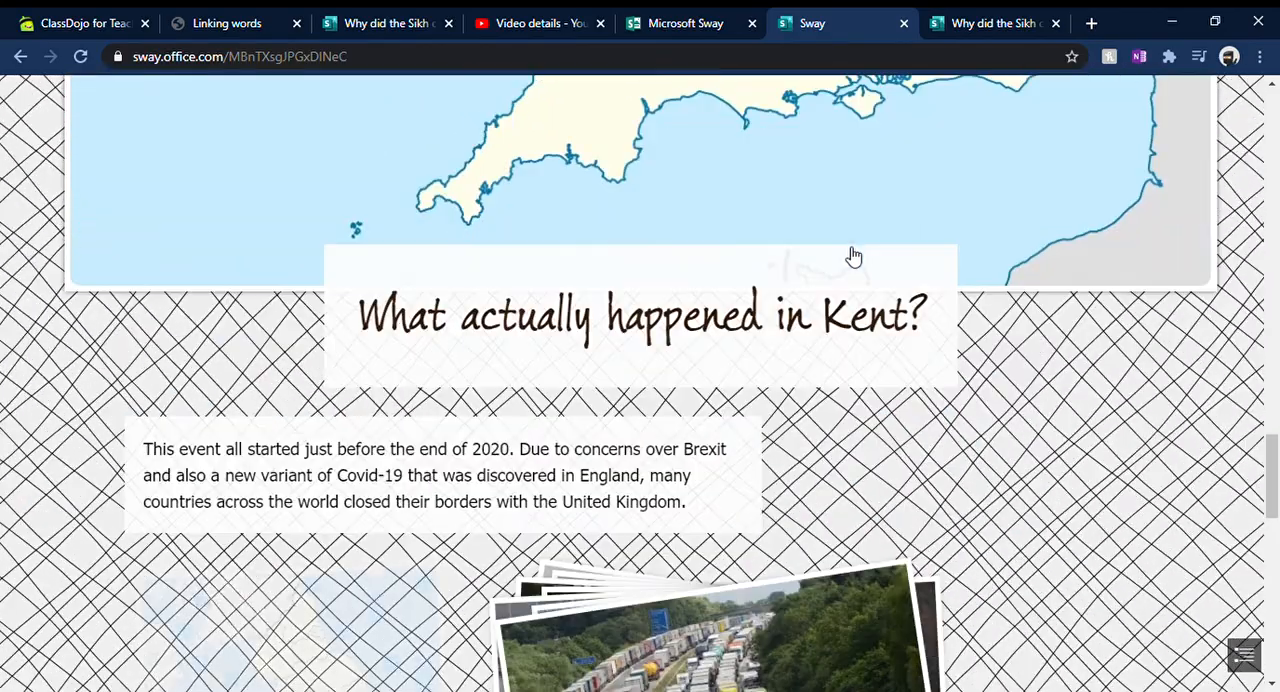
{"action": "scroll", "coordinate": [772, 240], "scroll_direction": "down", "scroll_amount": 3}
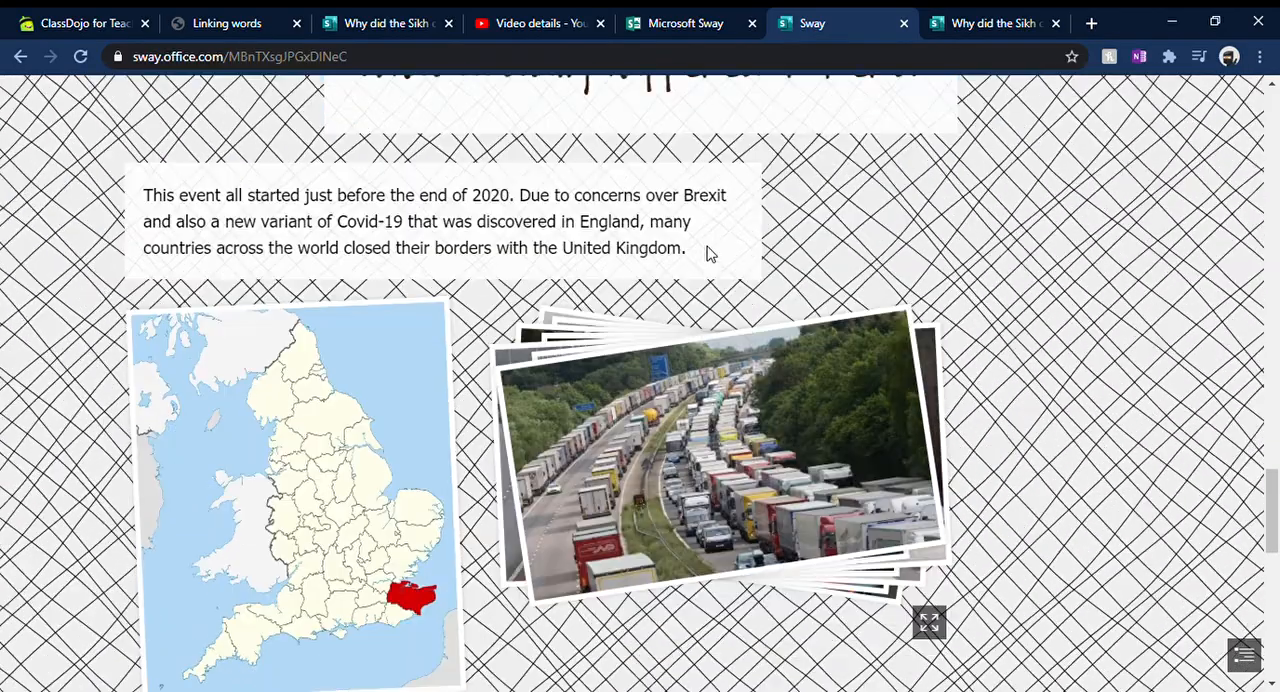
{"action": "scroll", "coordinate": [615, 465], "scroll_direction": "down", "scroll_amount": 2}
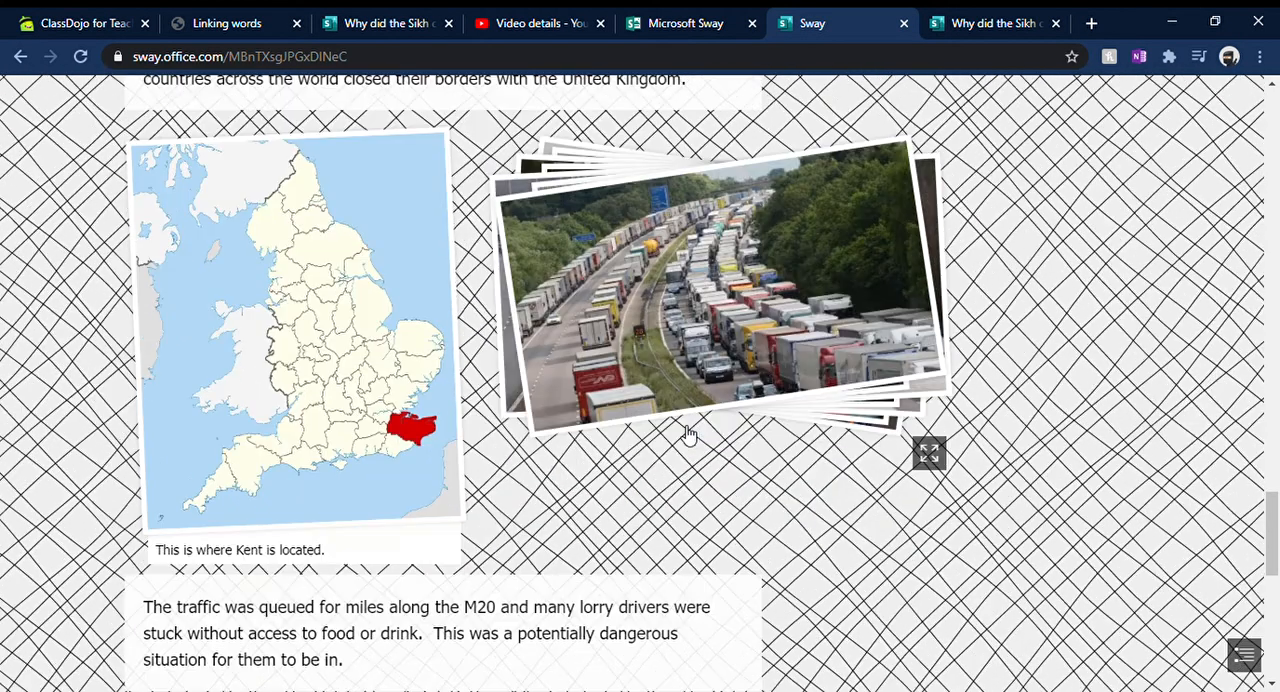
{"action": "scroll", "coordinate": [700, 430], "scroll_direction": "up", "scroll_amount": 2}
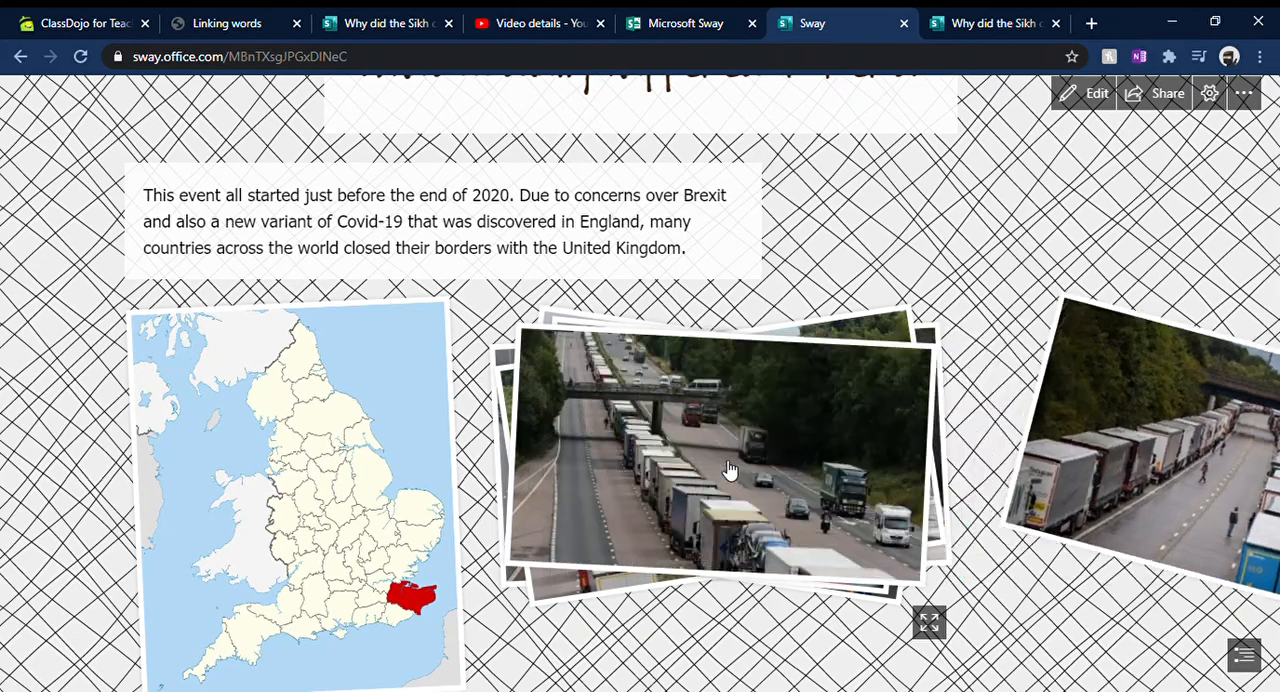
{"action": "scroll", "coordinate": [728, 467], "scroll_direction": "down", "scroll_amount": 3}
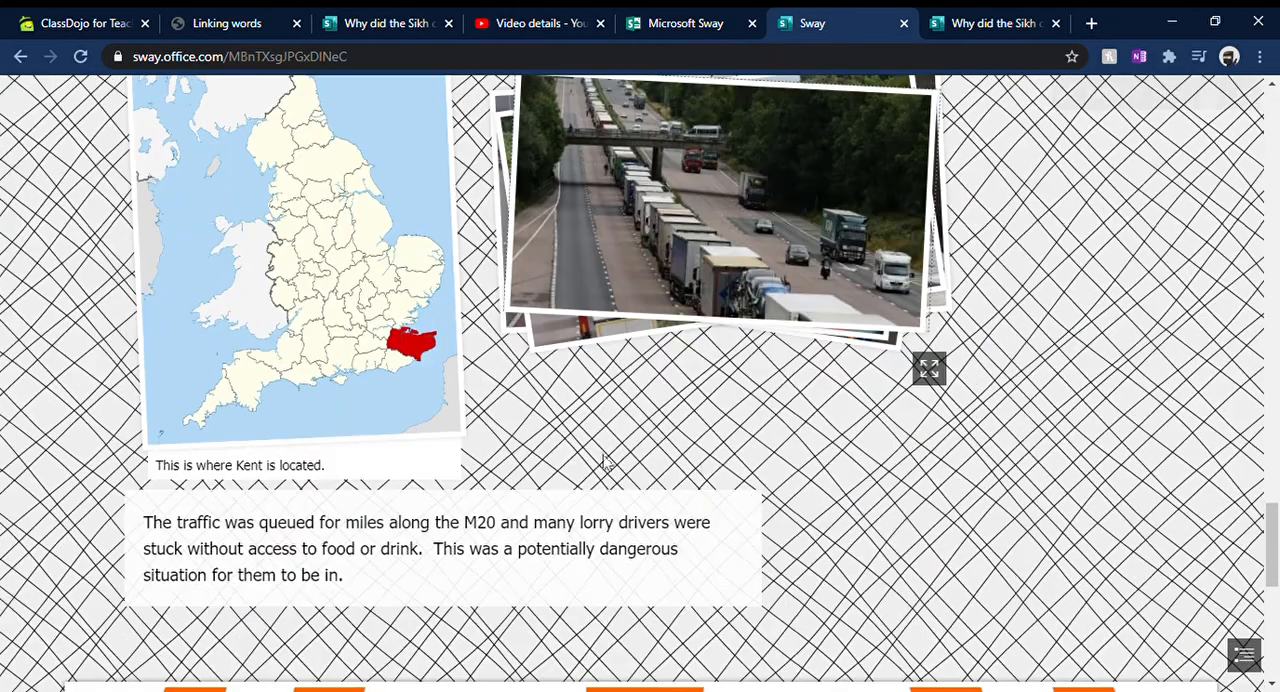
{"action": "scroll", "coordinate": [343, 529], "scroll_direction": "down", "scroll_amount": 5}
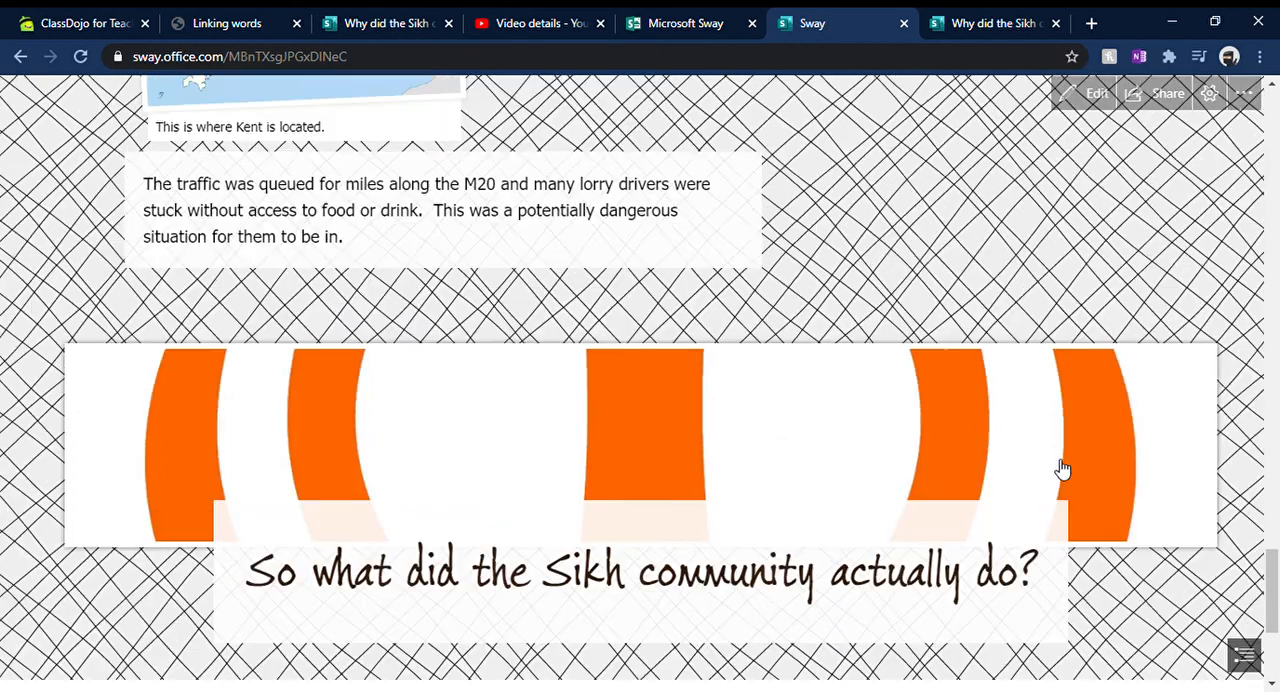
{"action": "scroll", "coordinate": [1063, 466], "scroll_direction": "up", "scroll_amount": 1}
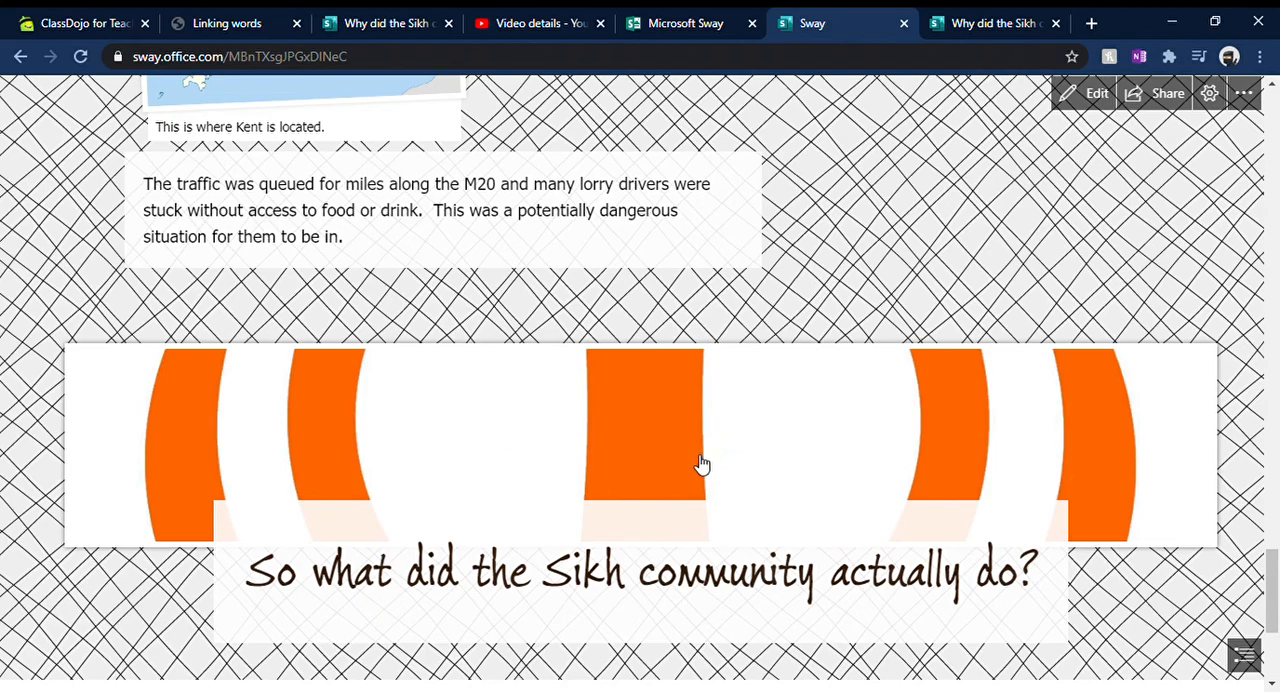
{"action": "scroll", "coordinate": [749, 452], "scroll_direction": "up", "scroll_amount": 4}
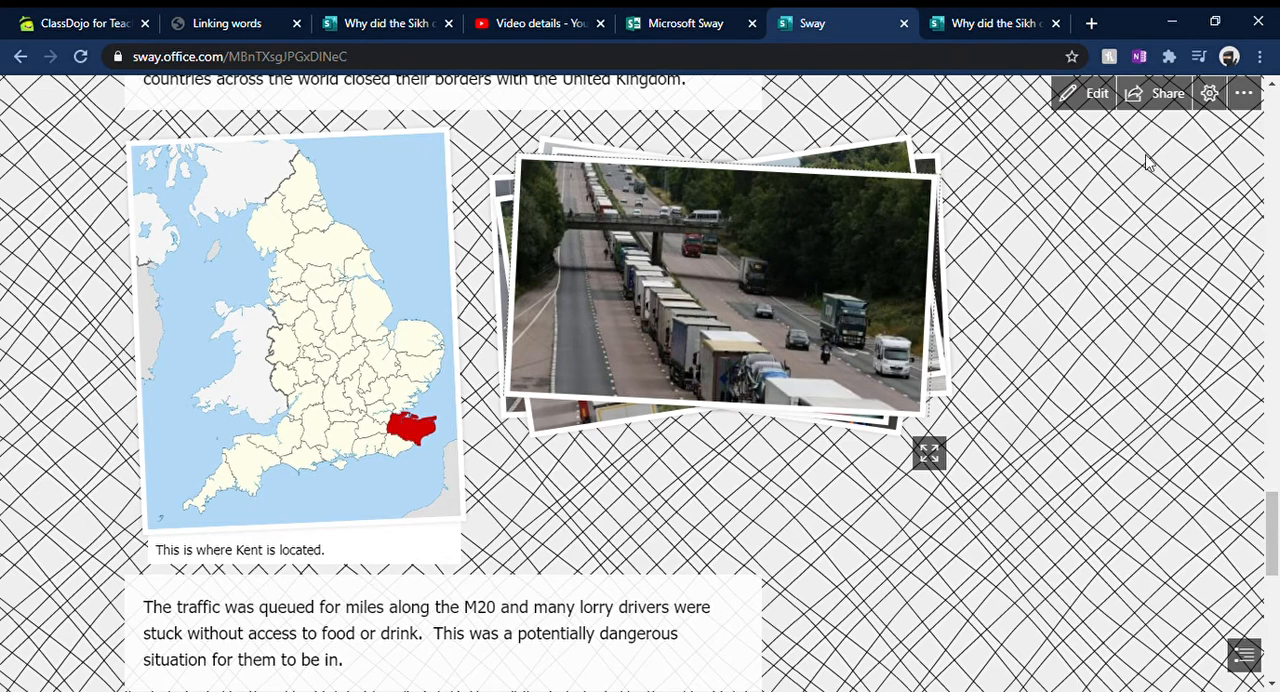
{"action": "left_click", "coordinate": [1092, 96]}
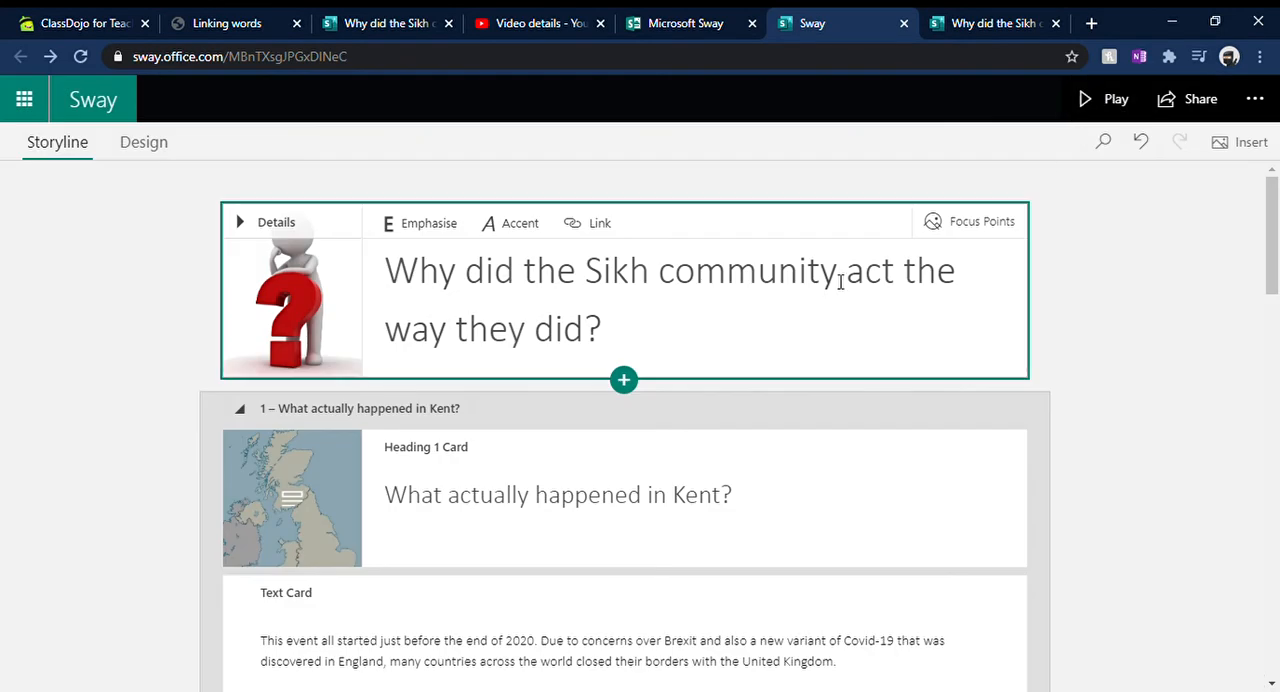
Step: Give the M20 traffic stack the strongest emphasis level and the Kent map image card the middle emphasis level
{"action": "scroll", "coordinate": [908, 280], "scroll_direction": "down", "scroll_amount": 10}
{"action": "scroll", "coordinate": [775, 350], "scroll_direction": "up", "scroll_amount": 4}
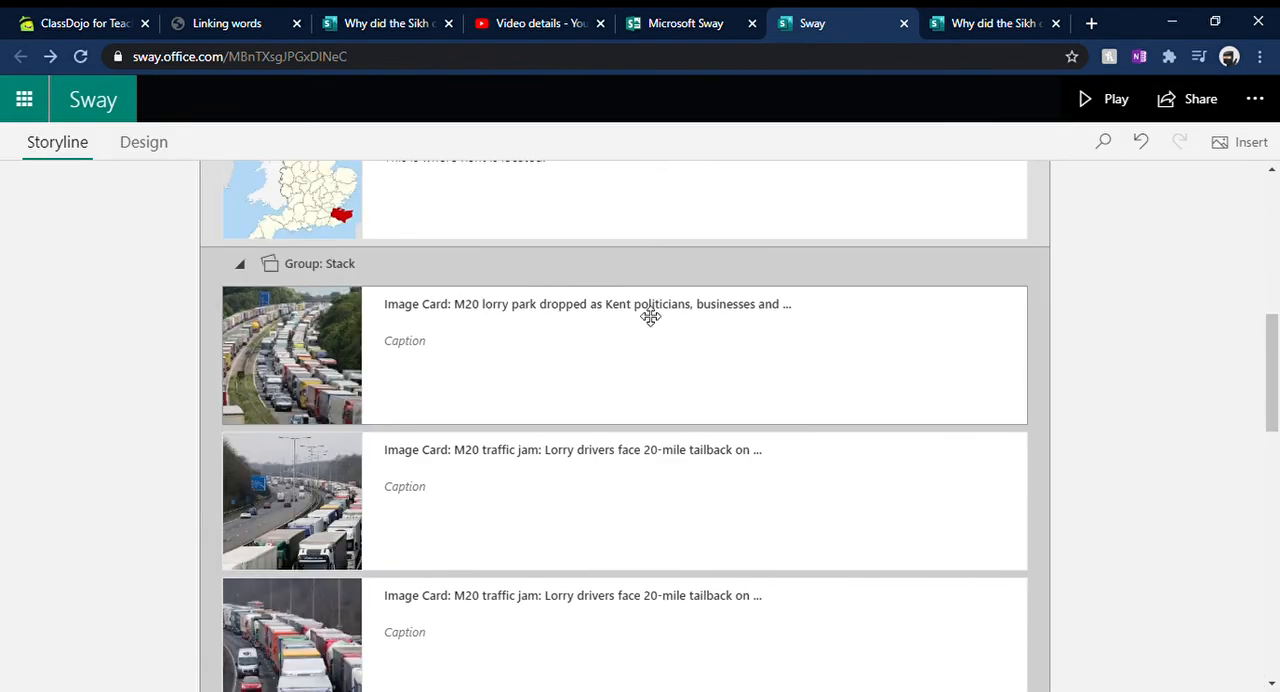
{"action": "left_click", "coordinate": [497, 272]}
{"action": "scroll", "coordinate": [1022, 250], "scroll_direction": "up", "scroll_amount": 3}
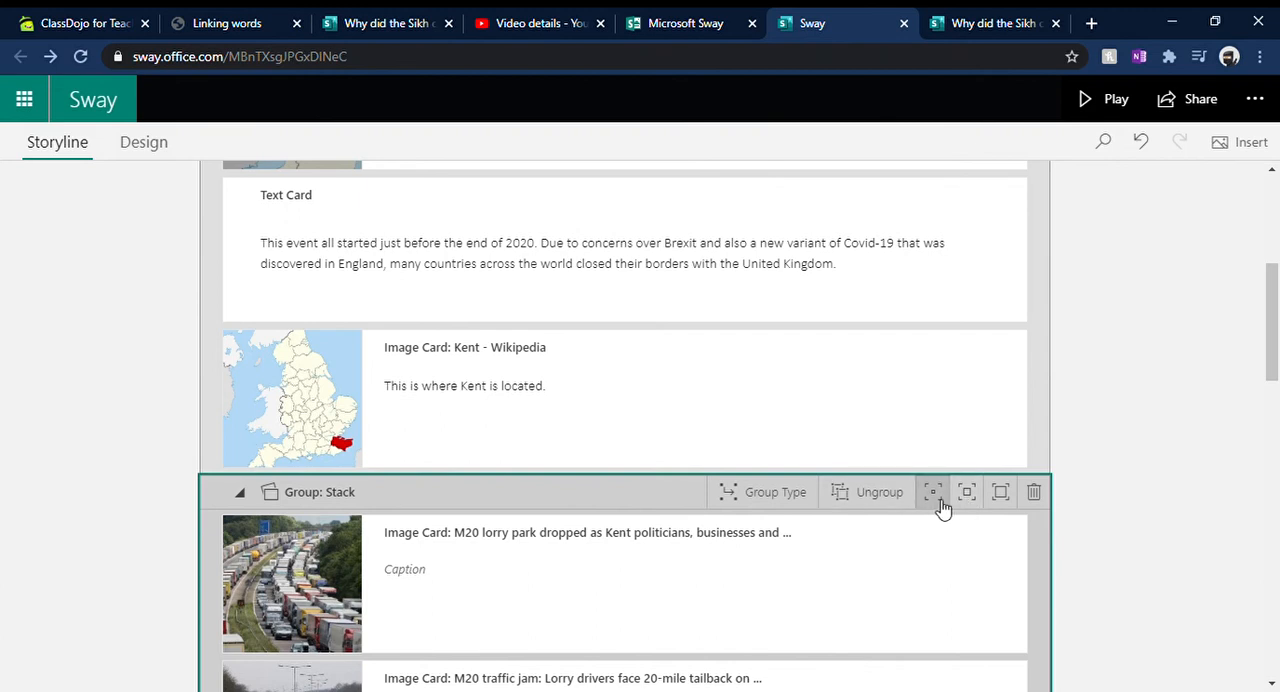
{"action": "left_click", "coordinate": [998, 505]}
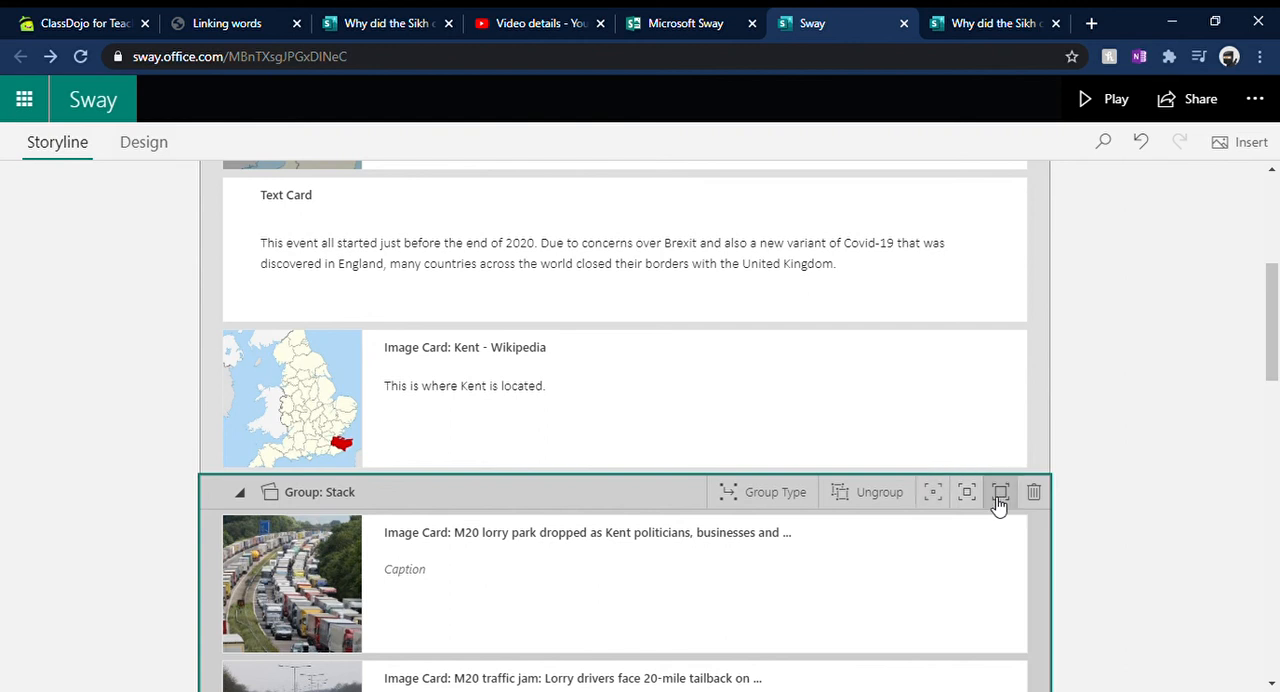
{"action": "left_click", "coordinate": [727, 392]}
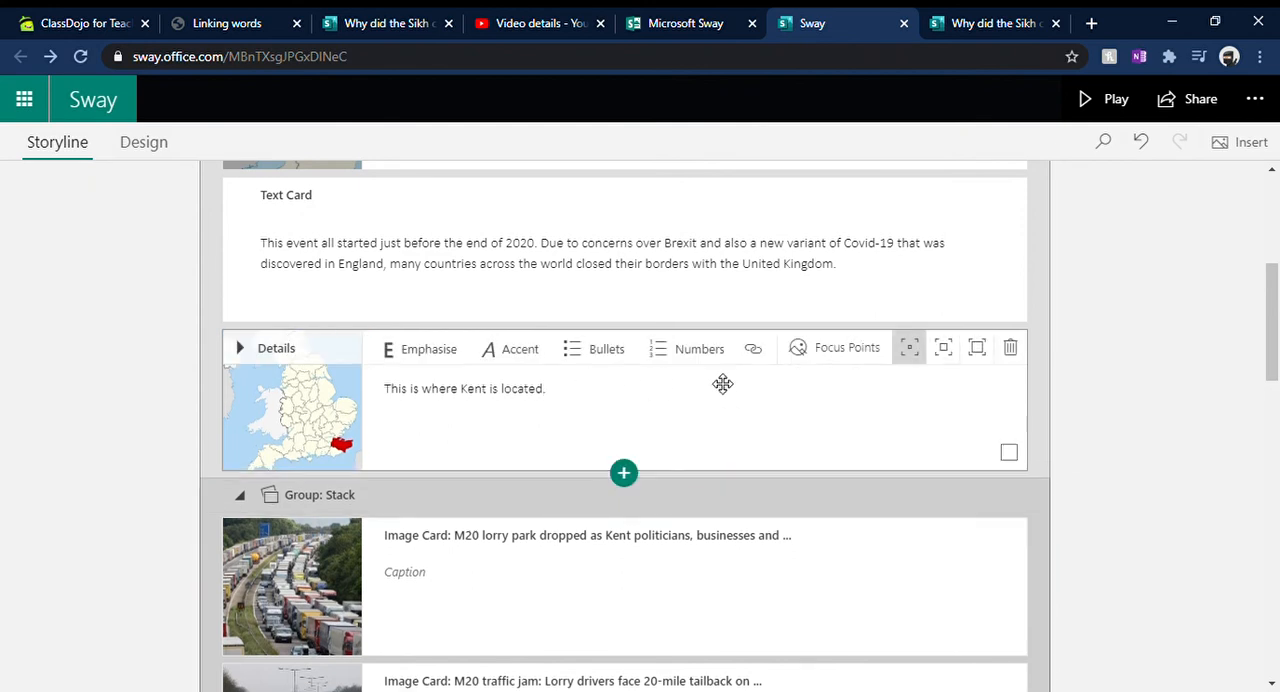
{"action": "left_click", "coordinate": [945, 367]}
{"action": "left_click", "coordinate": [1146, 300]}
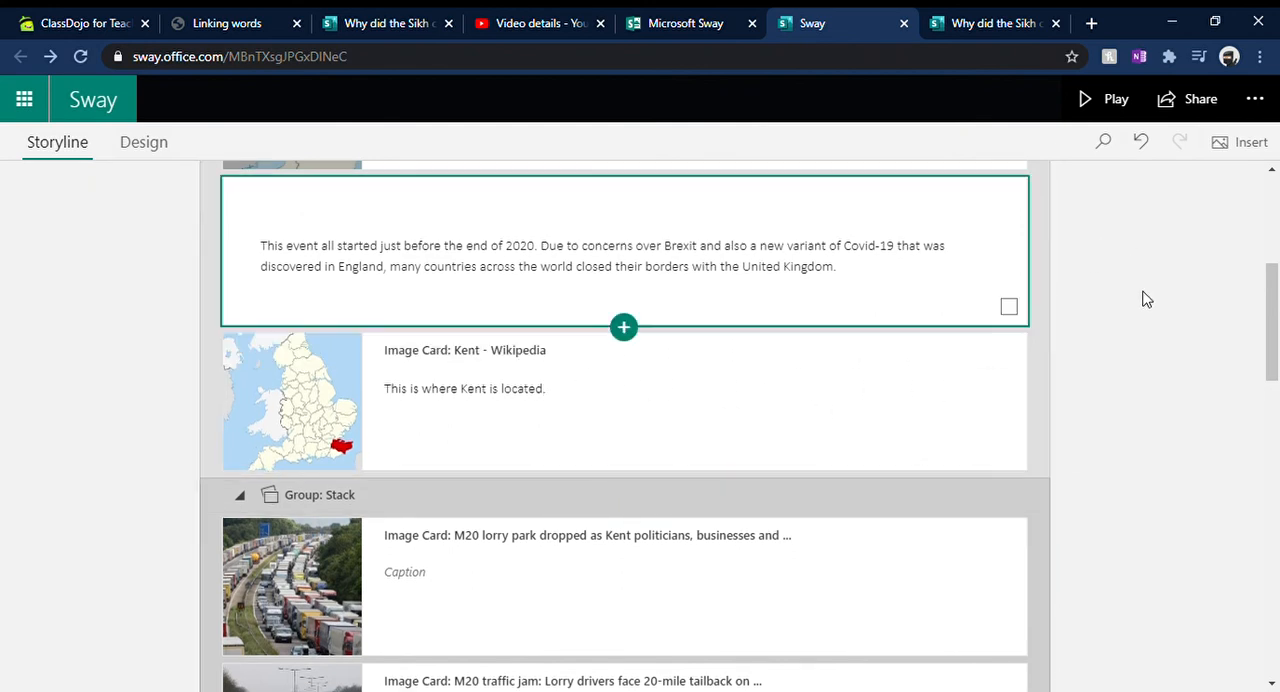
Step: Preview the Sway again to examine the size of the Kent map and traffic stack, and return to the storyline
{"action": "left_click", "coordinate": [1112, 100]}
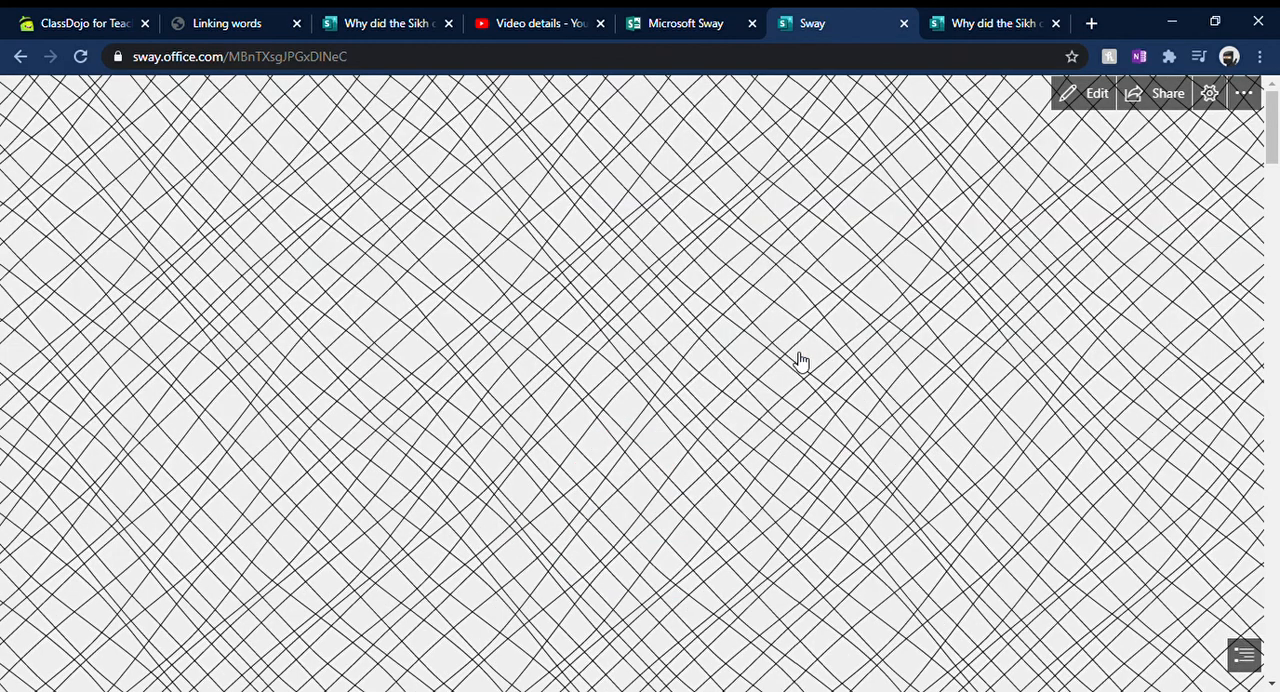
{"action": "scroll", "coordinate": [810, 358], "scroll_direction": "down", "scroll_amount": 15}
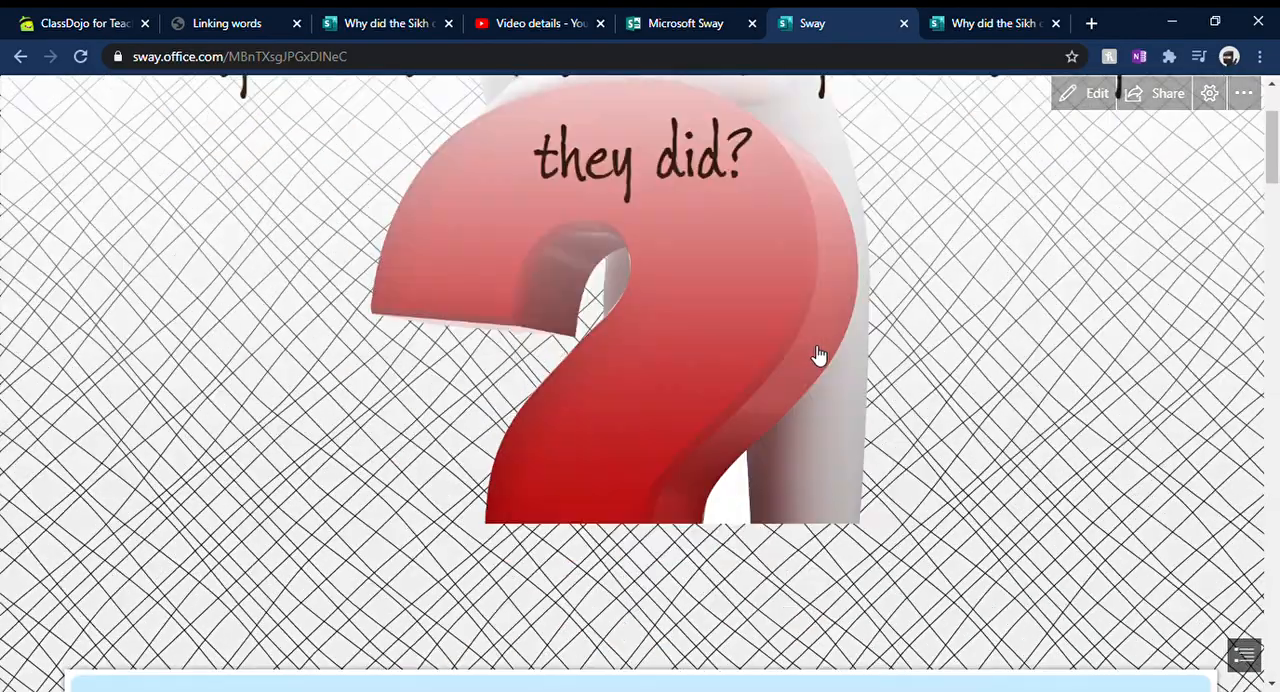
{"action": "scroll", "coordinate": [828, 350], "scroll_direction": "down", "scroll_amount": 10}
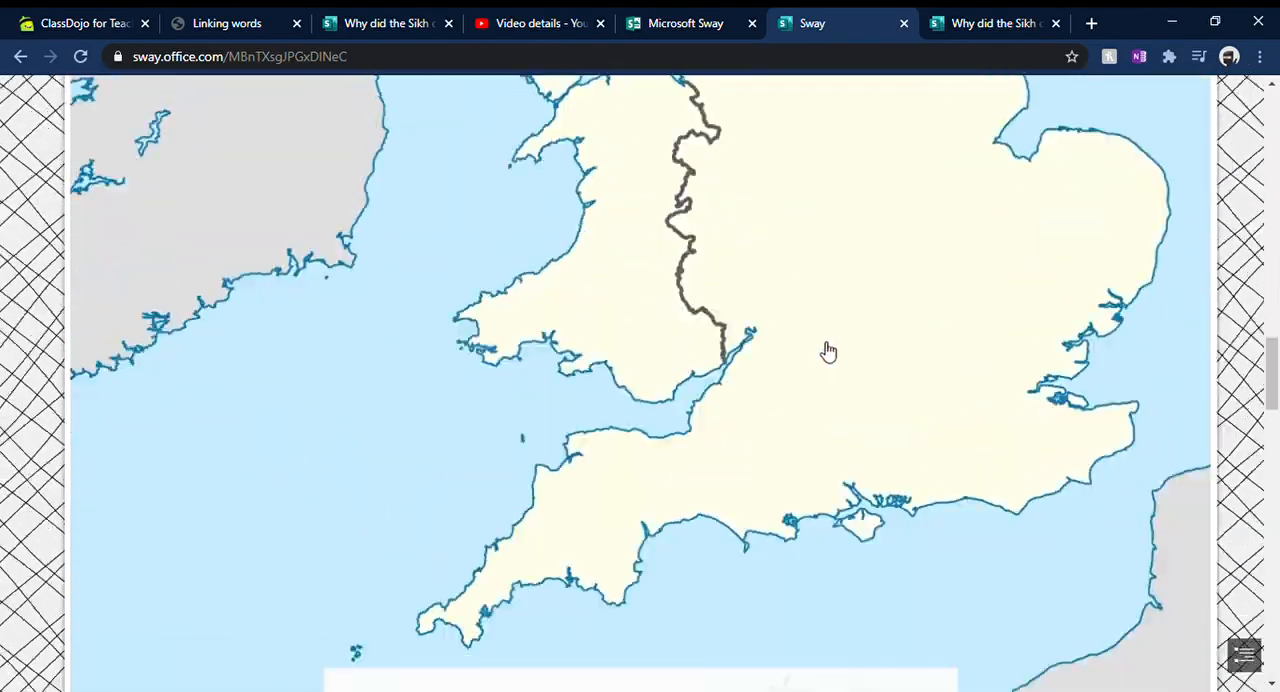
{"action": "scroll", "coordinate": [835, 344], "scroll_direction": "down", "scroll_amount": 5}
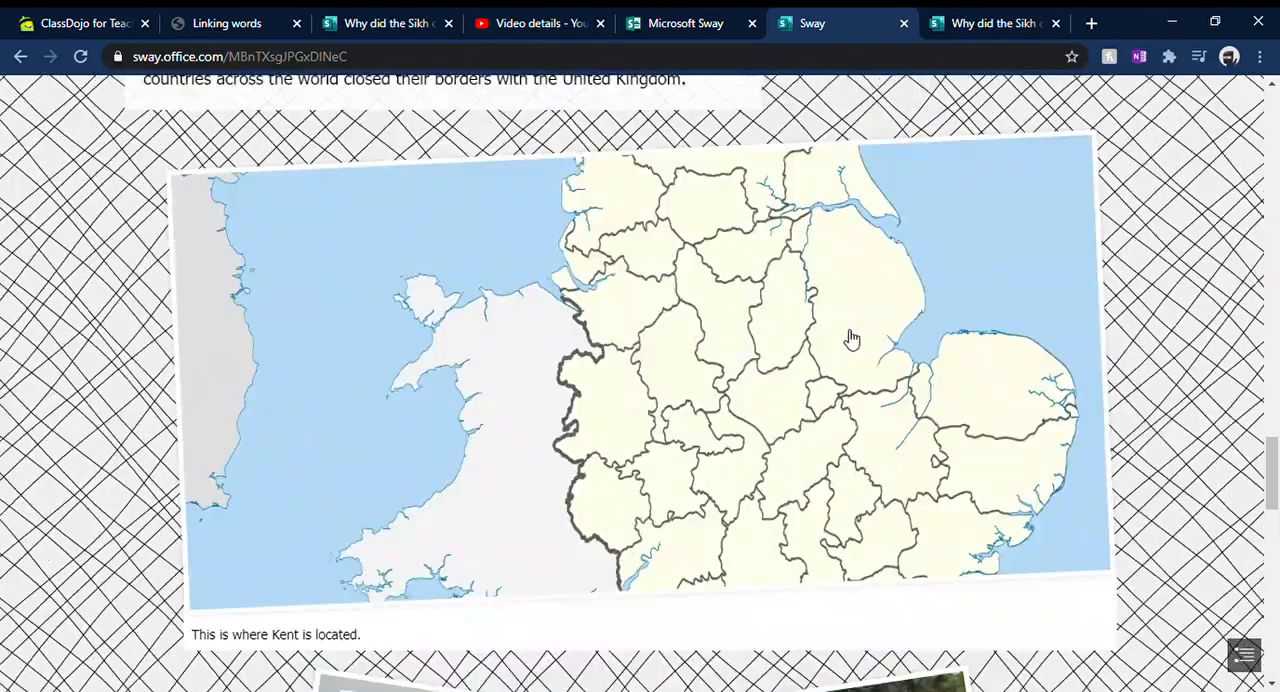
{"action": "scroll", "coordinate": [837, 320], "scroll_direction": "down", "scroll_amount": 2}
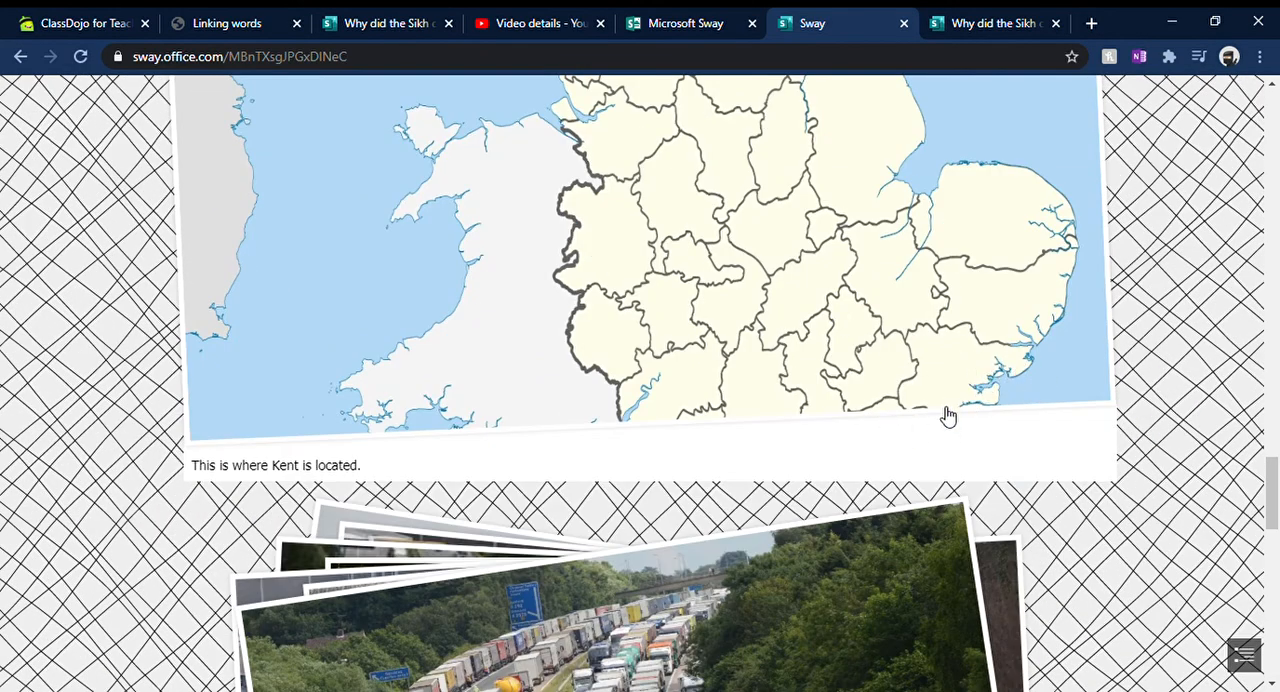
{"action": "scroll", "coordinate": [986, 391], "scroll_direction": "down", "scroll_amount": 2}
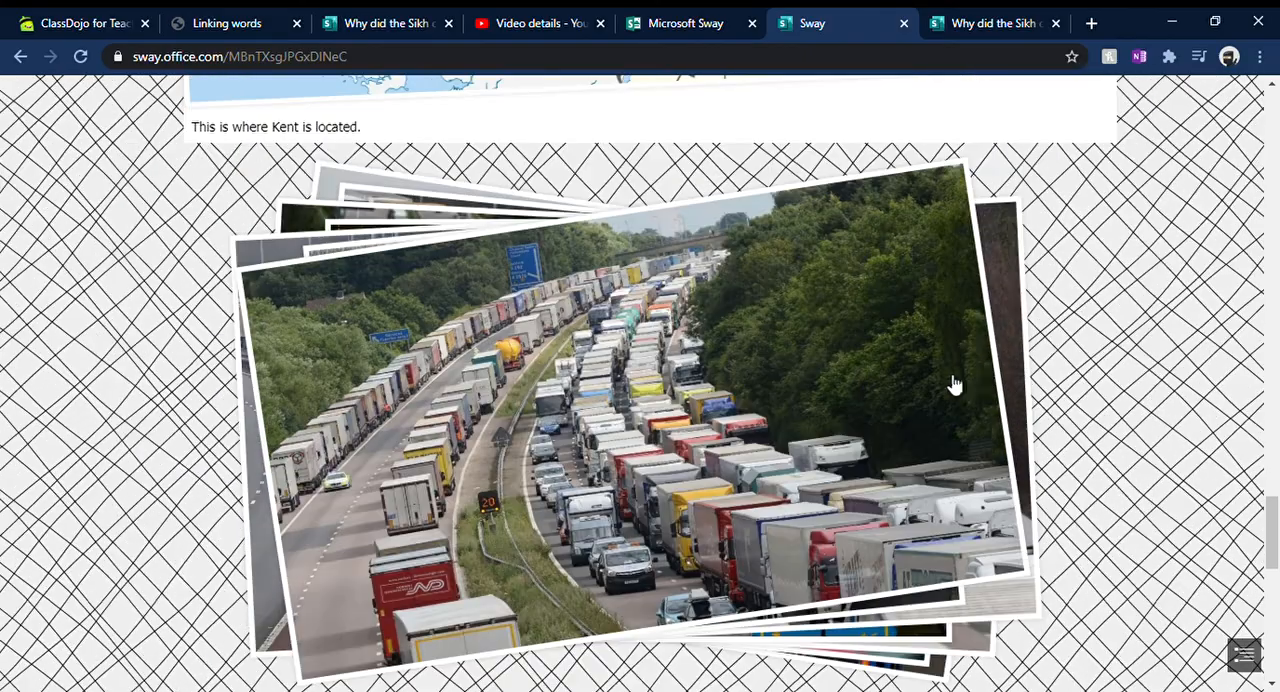
{"action": "scroll", "coordinate": [951, 383], "scroll_direction": "down", "scroll_amount": 5}
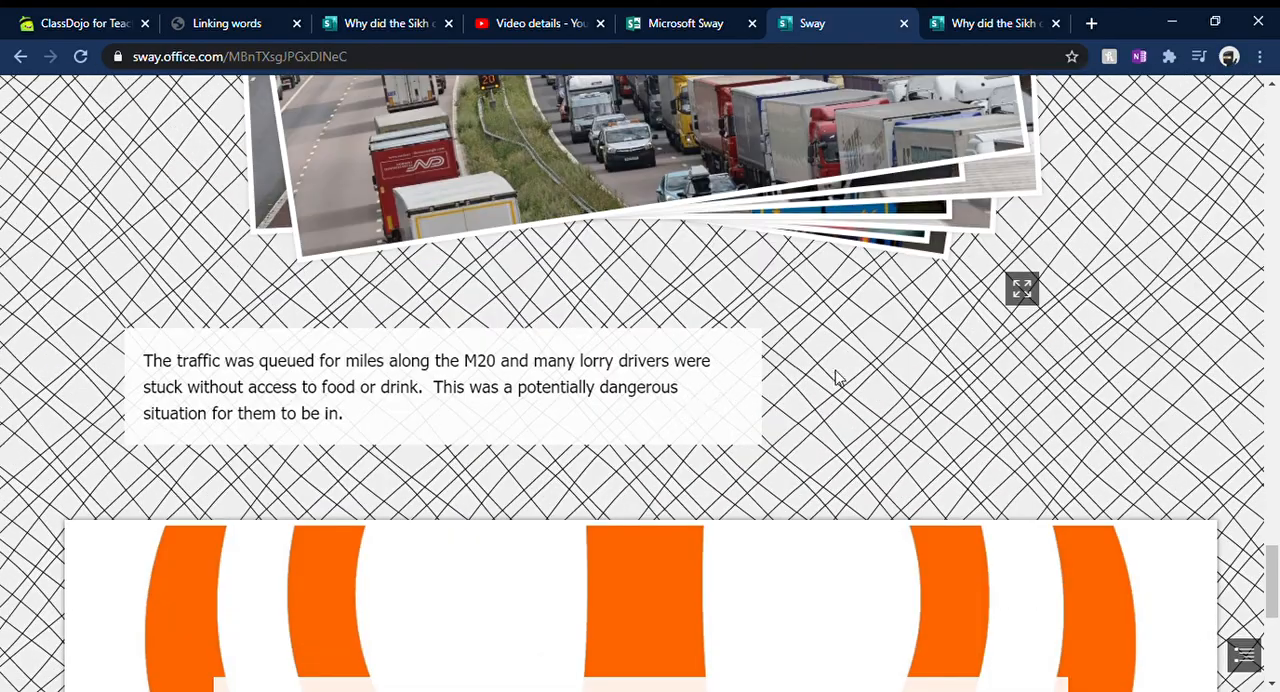
{"action": "scroll", "coordinate": [955, 262], "scroll_direction": "up", "scroll_amount": 15}
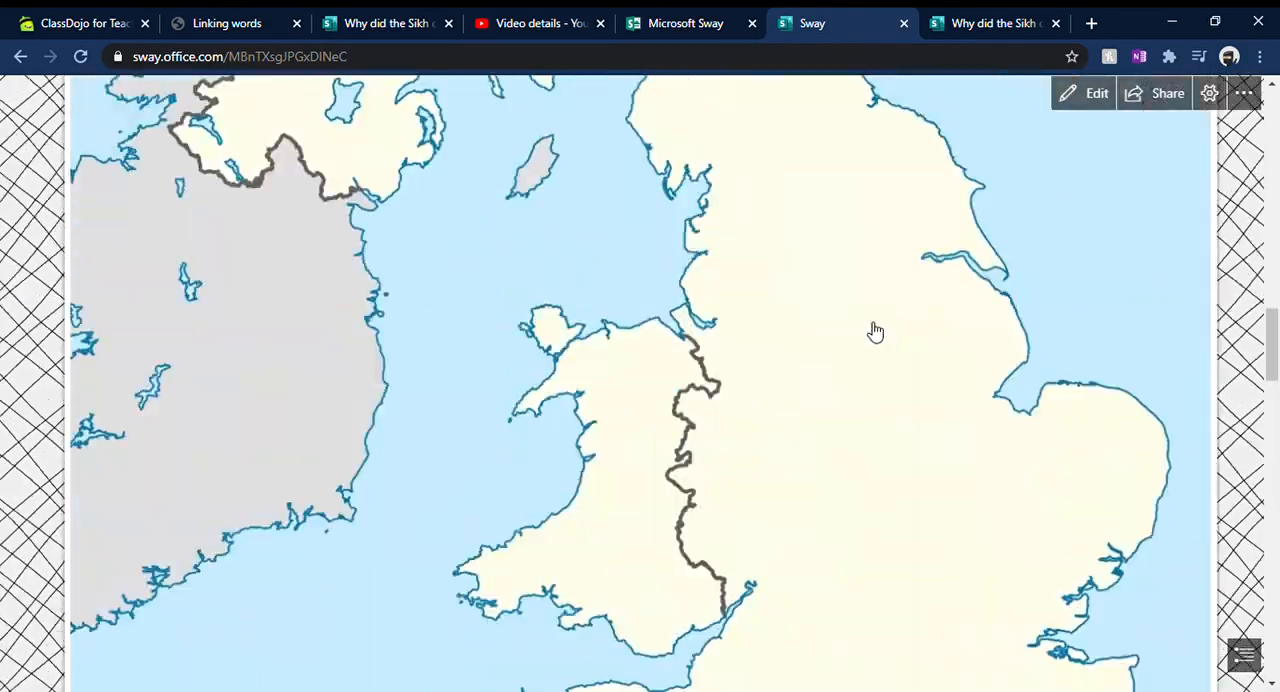
{"action": "scroll", "coordinate": [880, 360], "scroll_direction": "up", "scroll_amount": 5}
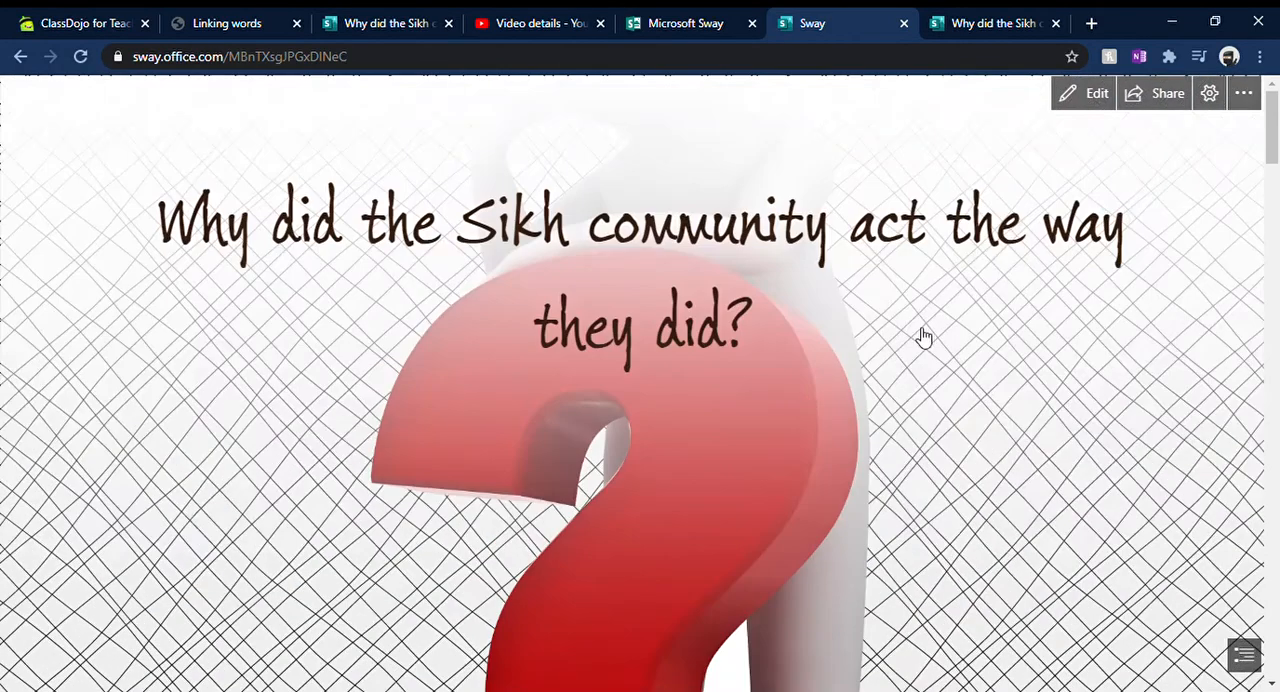
{"action": "left_click", "coordinate": [1093, 96]}
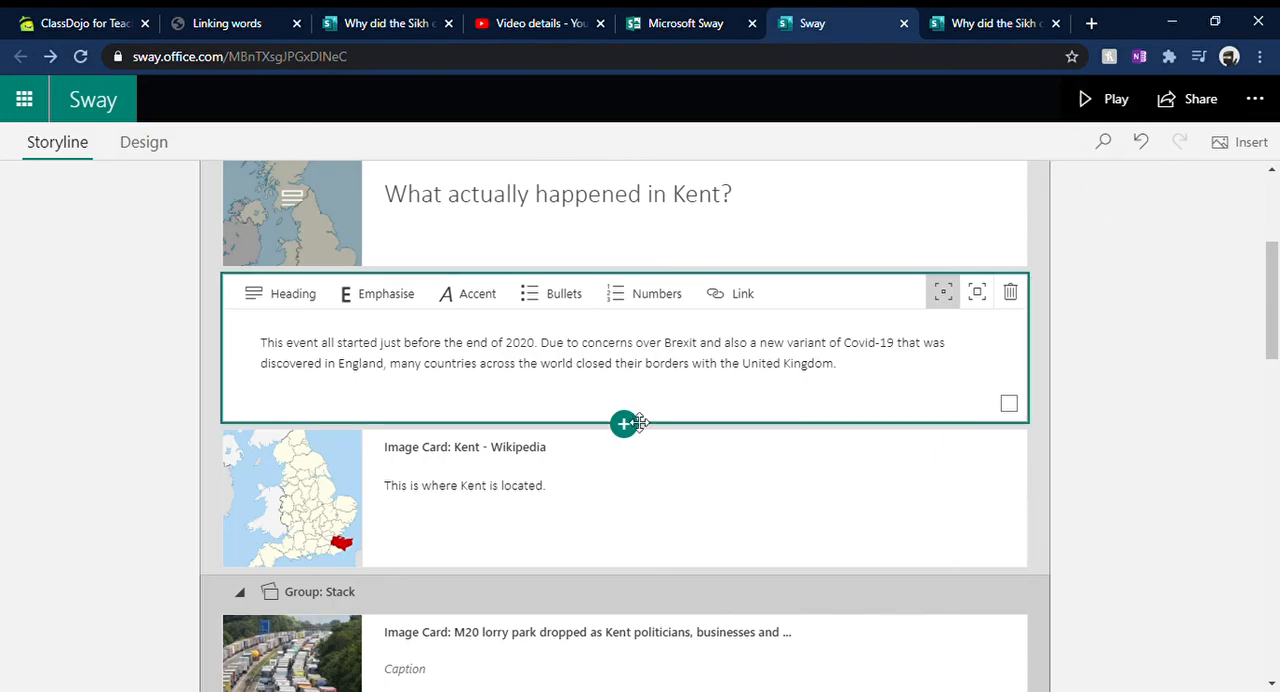
Step: Set a focus point on the red Kent area of the Kent map image
{"action": "left_click", "coordinate": [357, 505]}
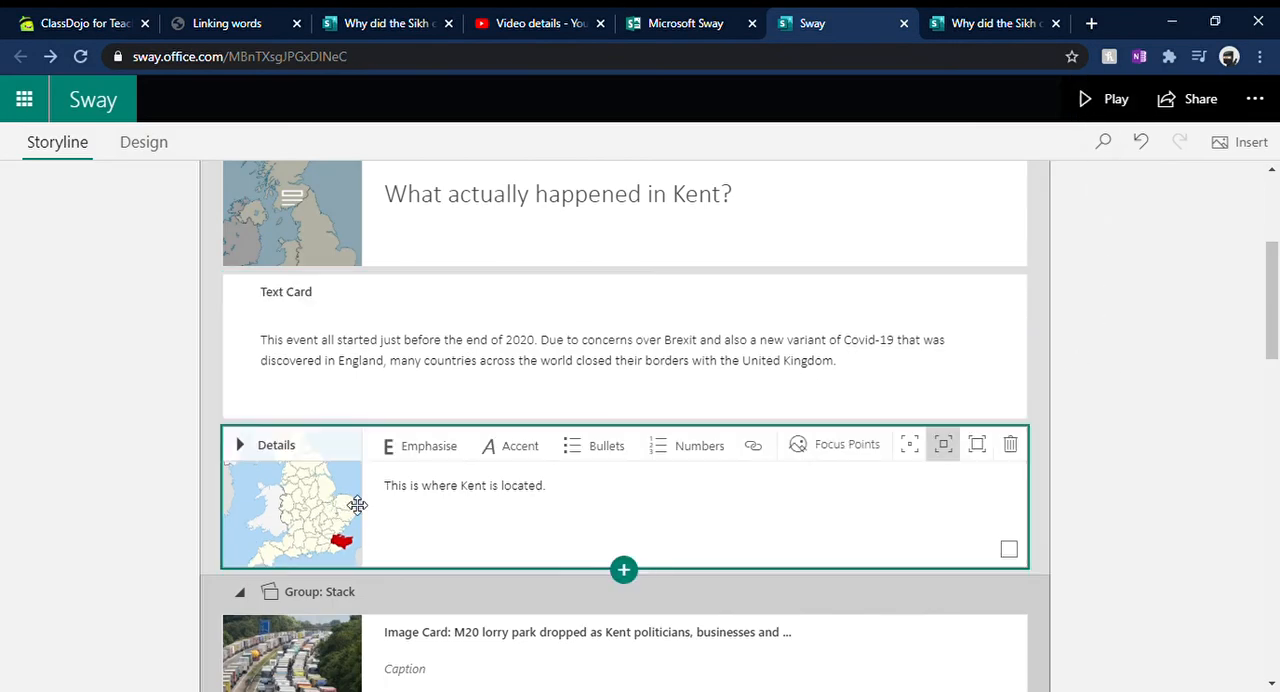
{"action": "left_click", "coordinate": [845, 450]}
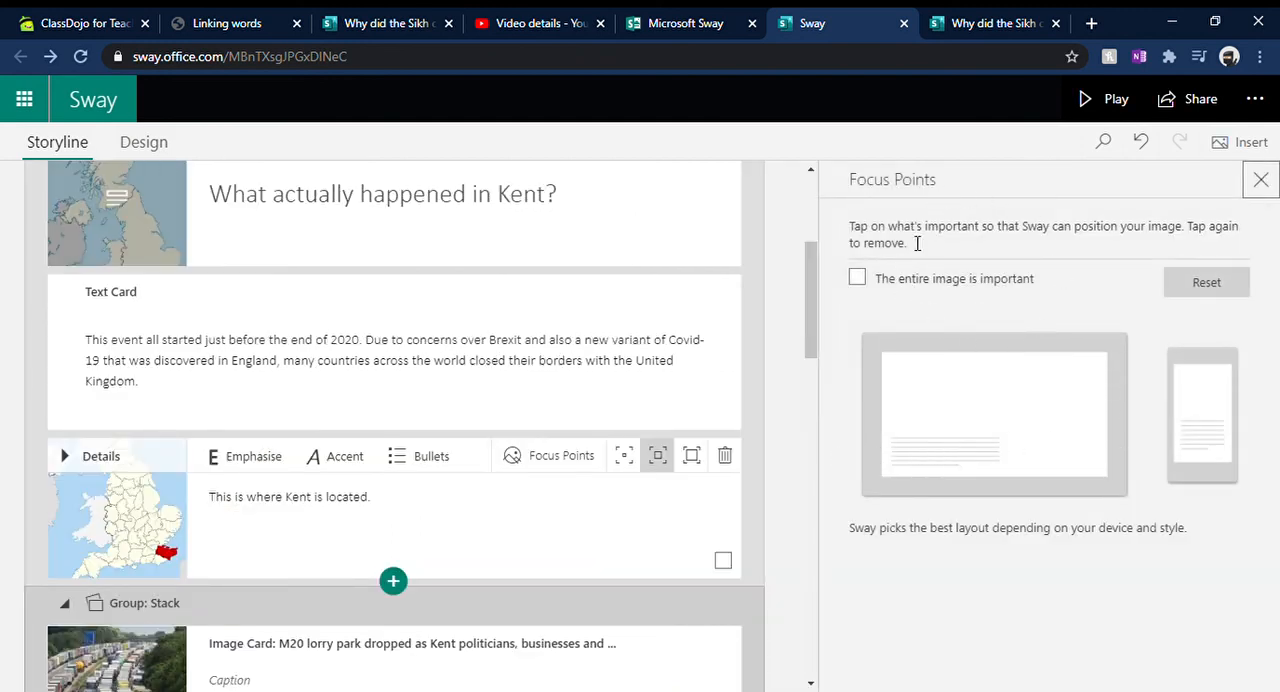
{"action": "left_click", "coordinate": [1104, 429]}
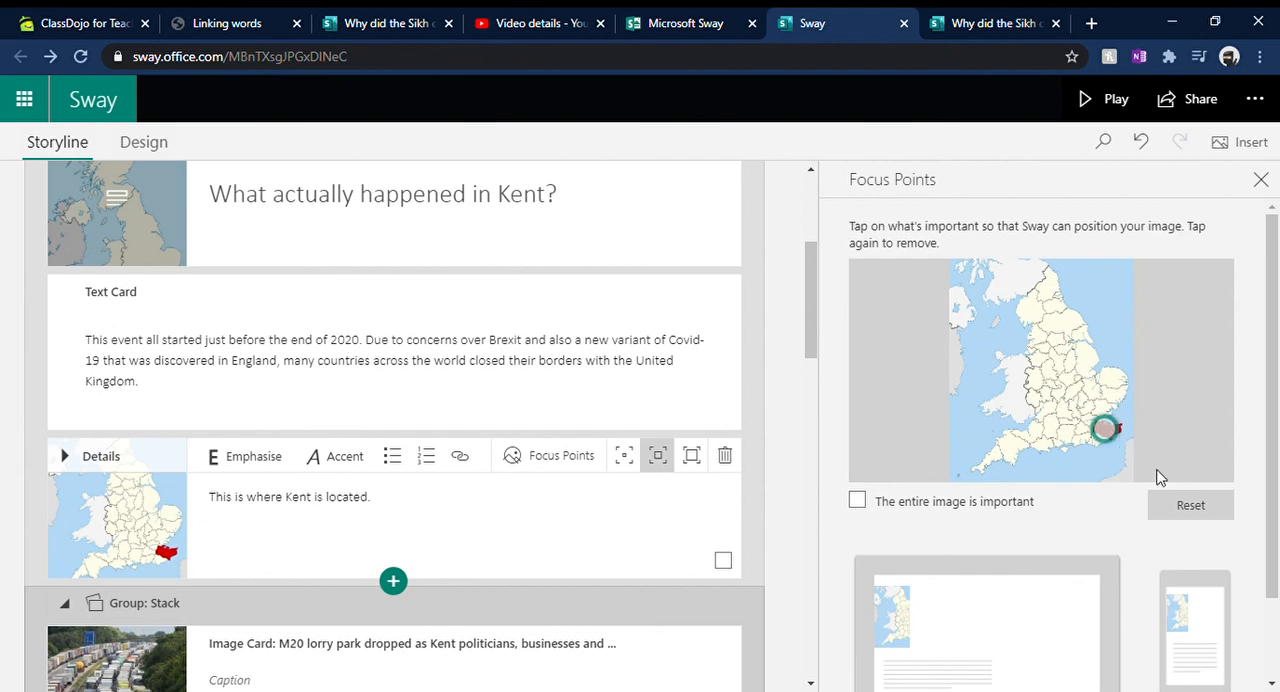
{"action": "left_click", "coordinate": [1261, 180]}
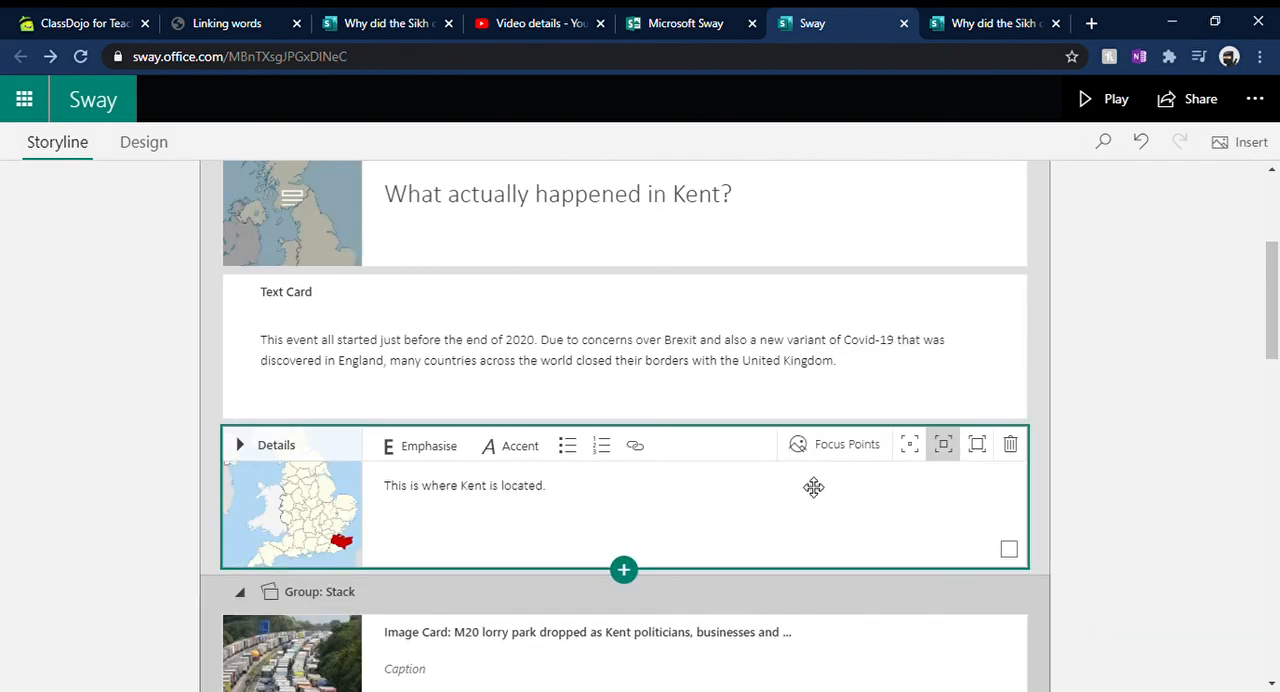
Step: Mark the entire orange Sikh symbol image as important in the focus points of the "So what did the Sikh community actually do?" heading card
{"action": "scroll", "coordinate": [814, 486], "scroll_direction": "down", "scroll_amount": 10}
{"action": "scroll", "coordinate": [756, 477], "scroll_direction": "down", "scroll_amount": 2}
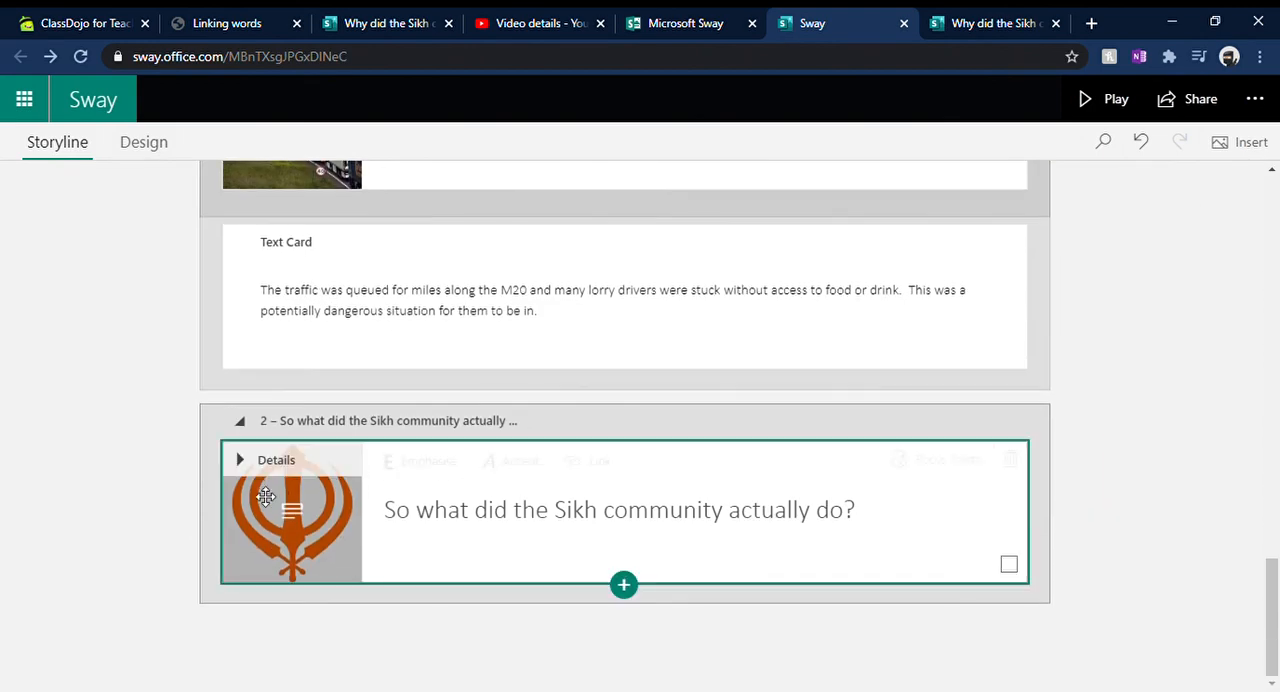
{"action": "left_click", "coordinate": [905, 462]}
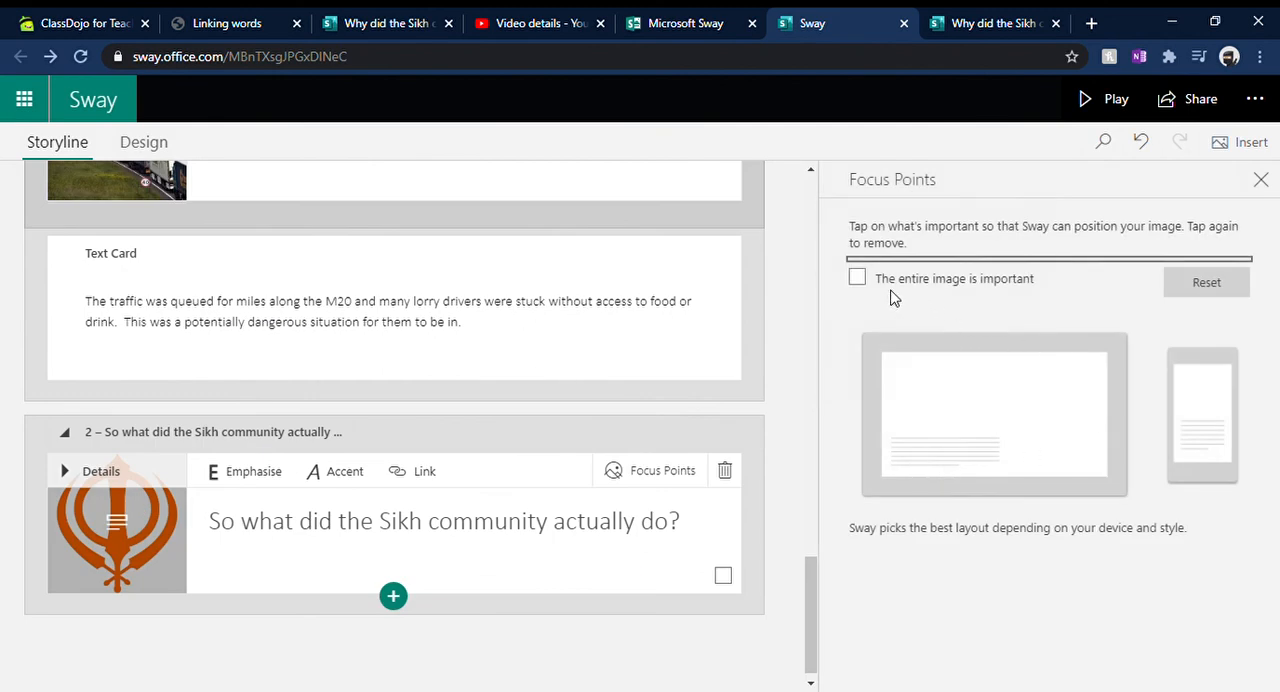
{"action": "left_click", "coordinate": [860, 280]}
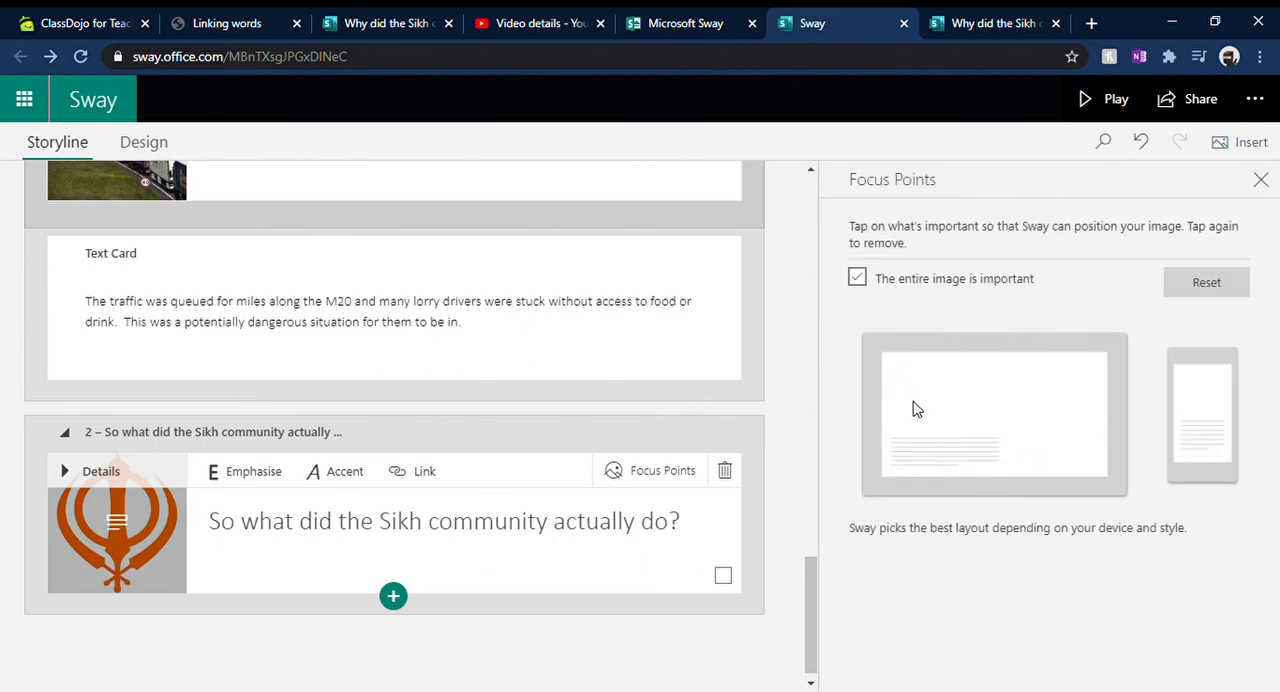
{"action": "left_click", "coordinate": [1262, 179]}
Step: Switch to the Microsoft Sway start page with the templates and recent Sways
{"action": "scroll", "coordinate": [591, 394], "scroll_direction": "up", "scroll_amount": 20}
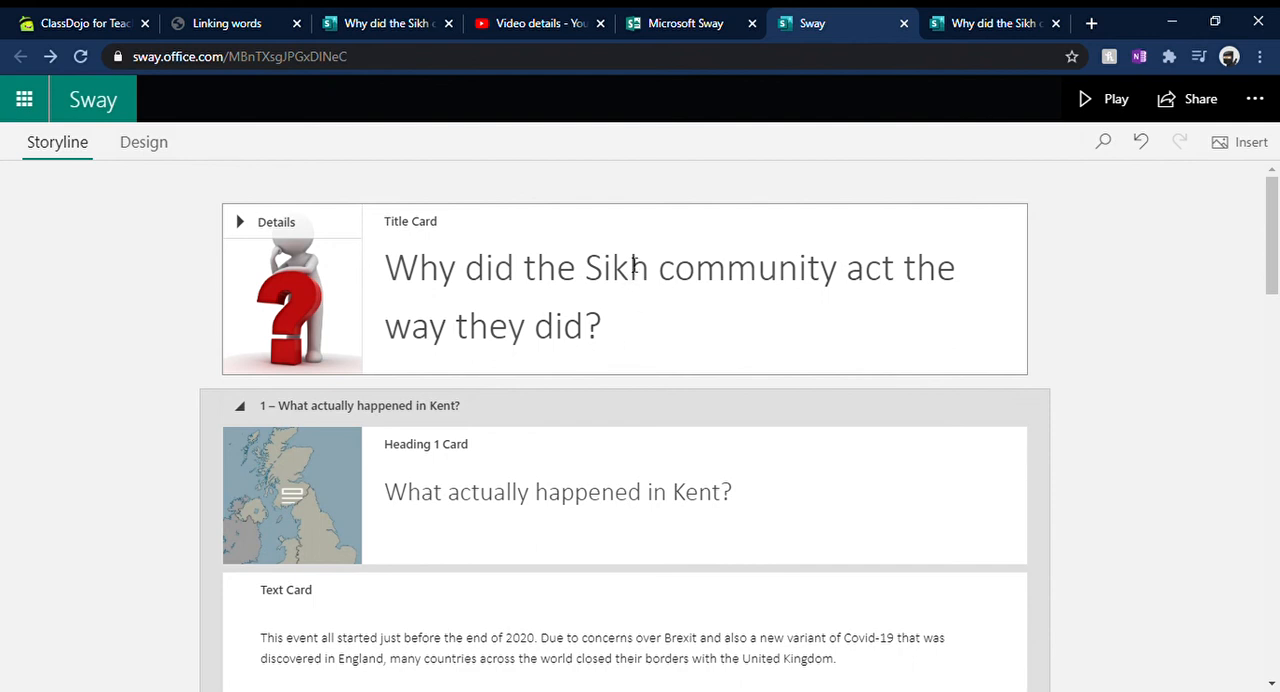
{"action": "left_click", "coordinate": [678, 24]}
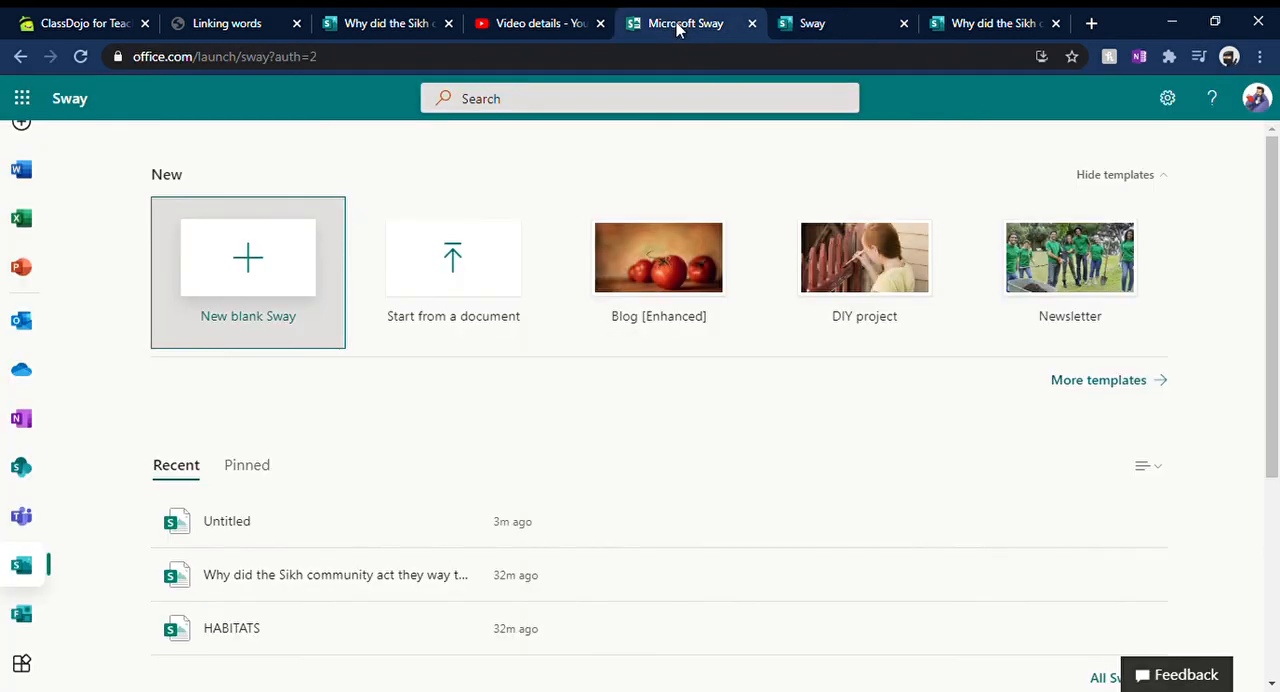